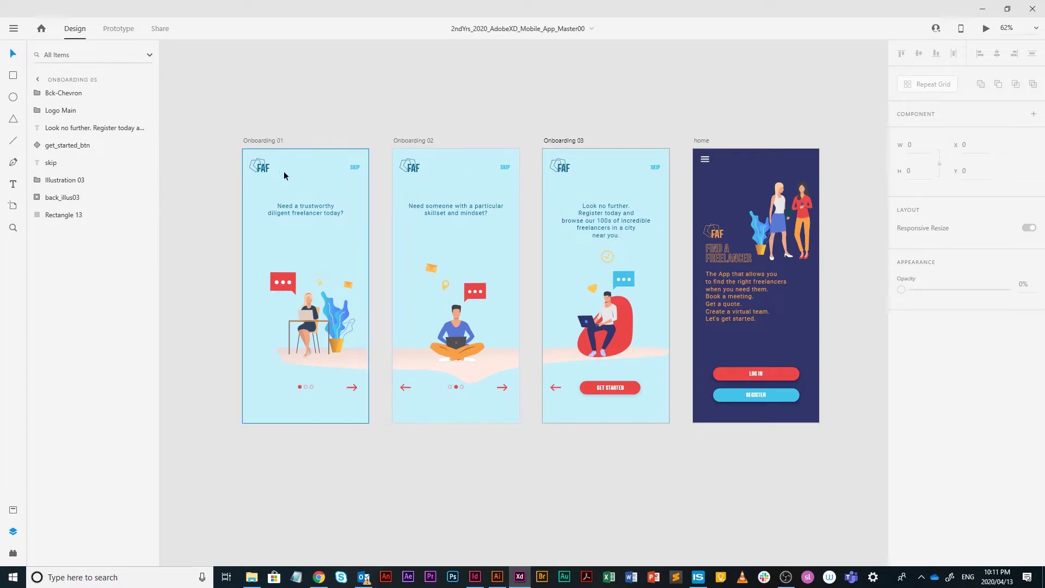
# Delete the hidden 0% opacity 'Look no further' text layer from Onboarding 02.
pyautogui.click(594, 214)
pyautogui.click(479, 214)
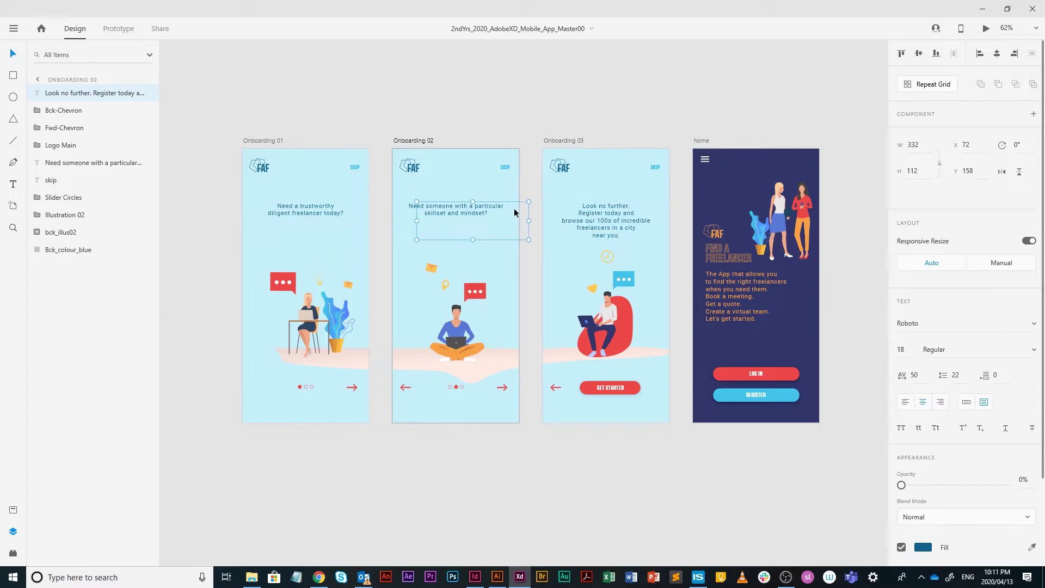
pyautogui.press('Delete')
pyautogui.click(414, 207)
pyautogui.click(309, 213)
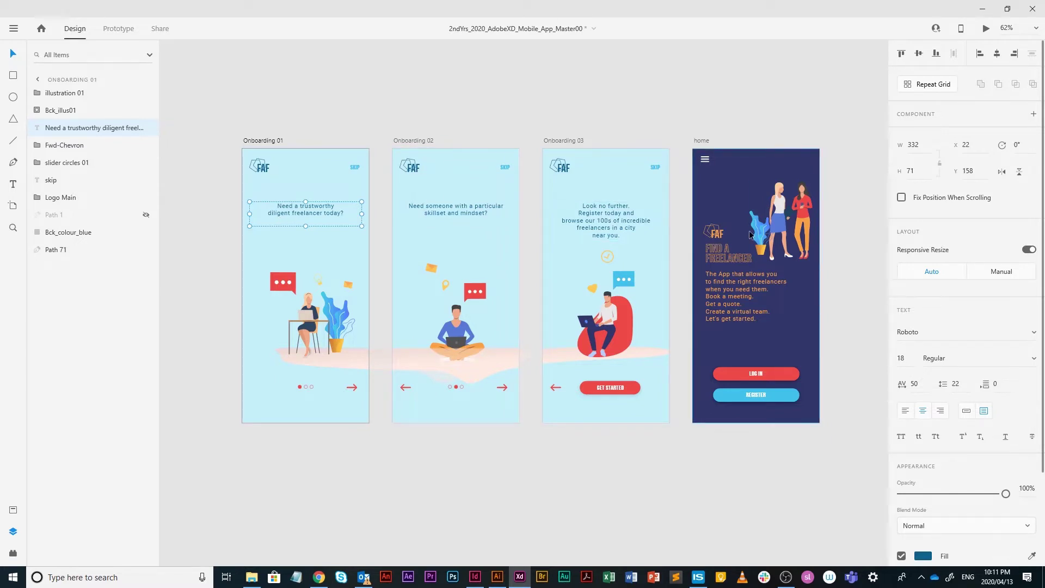
# Check the chevron and FAF logo layers match across all three onboarding artboards.
pyautogui.click(353, 388)
pyautogui.click(405, 388)
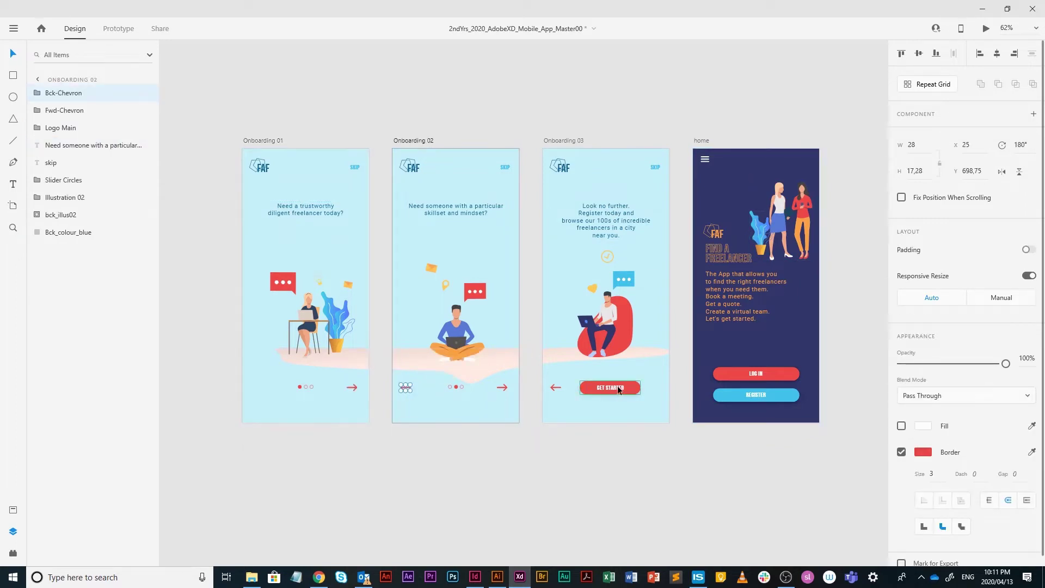
pyautogui.moveTo(555, 390); pyautogui.dragTo(556, 388)
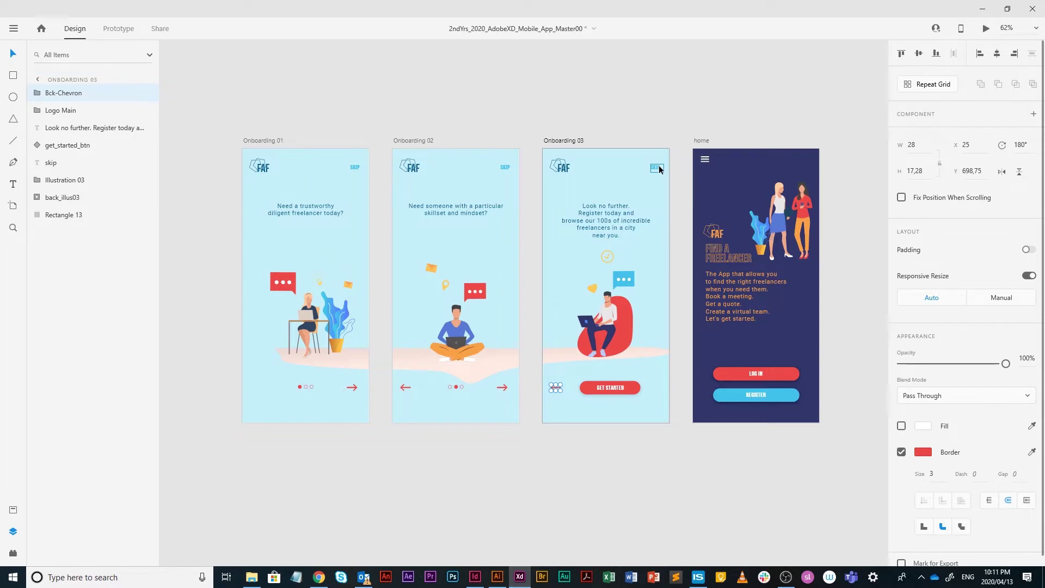
pyautogui.click(263, 168)
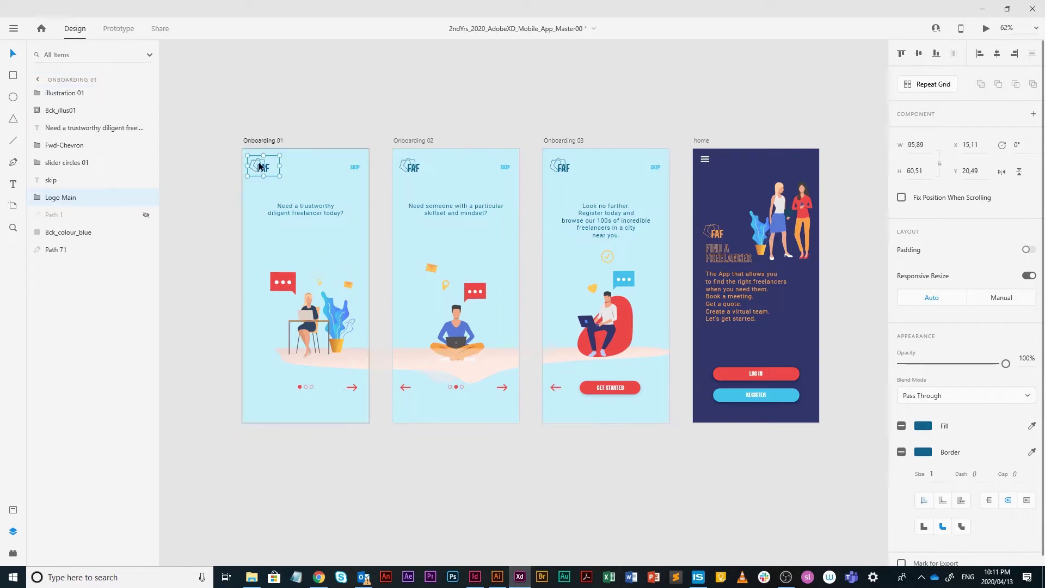
pyautogui.click(410, 170)
pyautogui.click(563, 172)
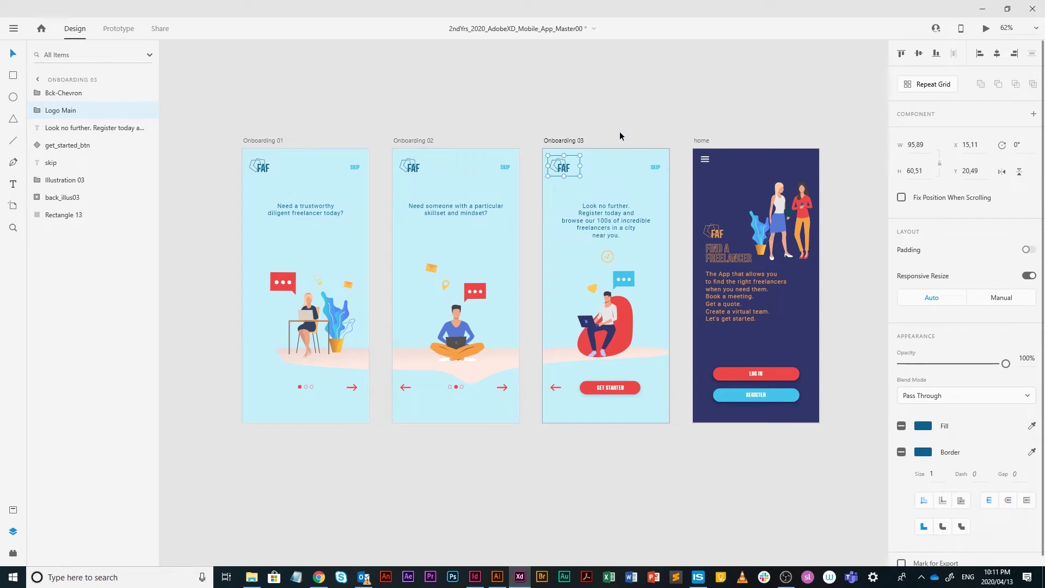
# Enter Prototype mode, zoom and pan to frame the onboarding artboards, and select Onboarding 01's forward arrow.
pyautogui.click(118, 28)
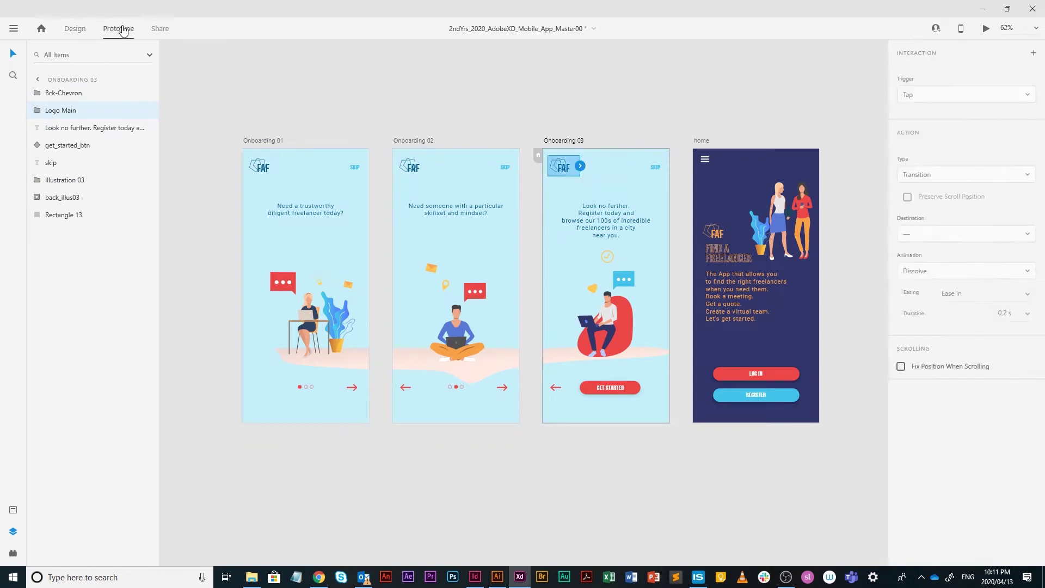
pyautogui.click(609, 109)
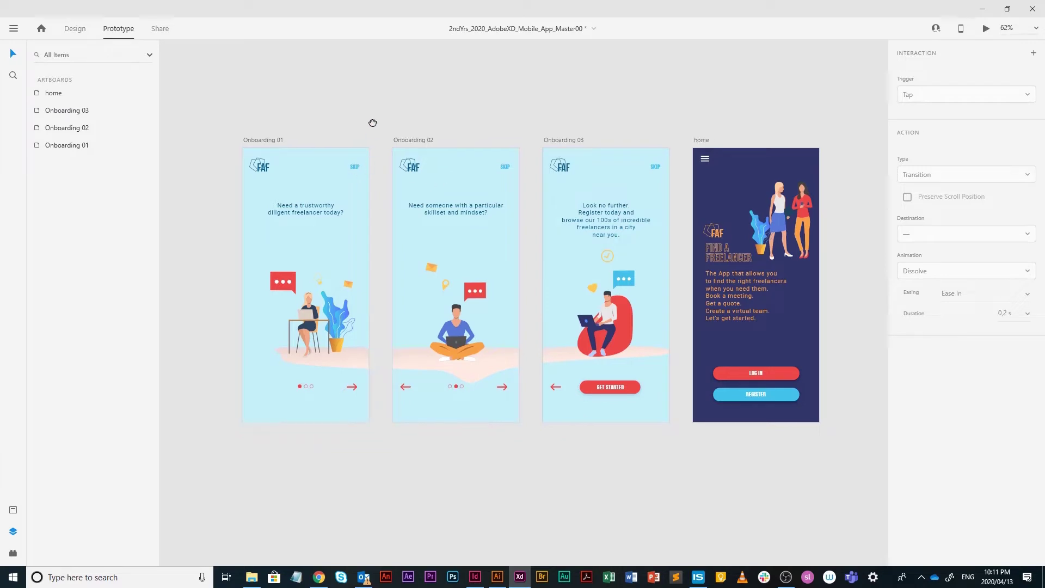
pyautogui.scroll(3, 442, 242)
pyautogui.moveTo(414, 236); pyautogui.dragTo(419, 269)
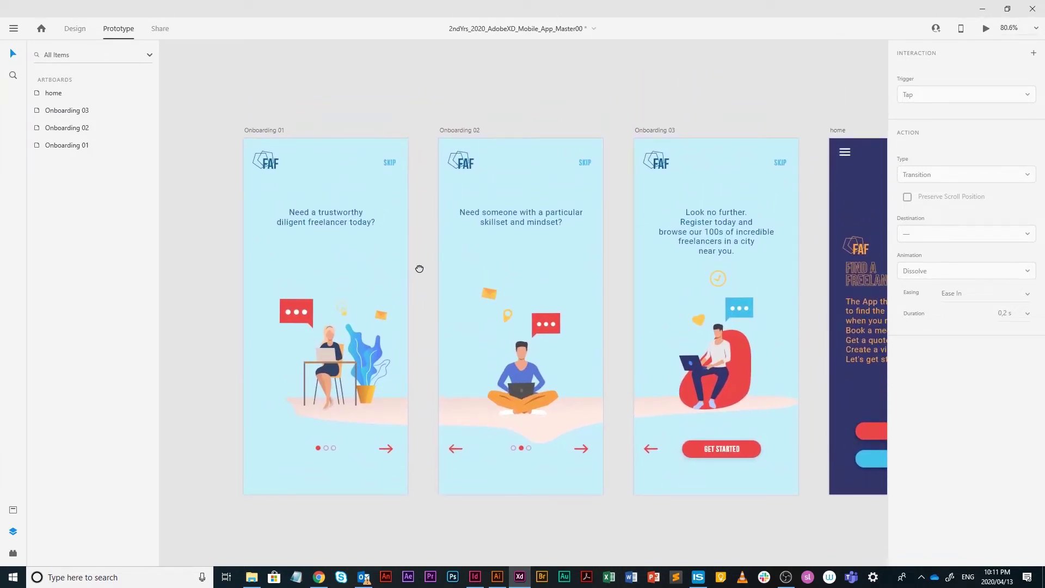
pyautogui.click(383, 449)
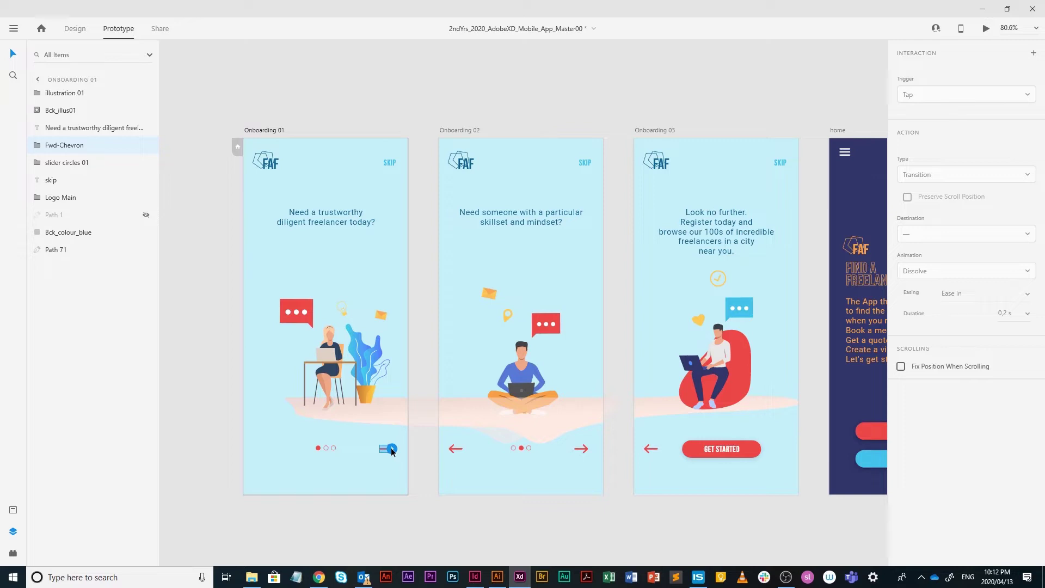
# Wire Onboarding 01's forward arrow to Onboarding 02 with a Tap trigger and Auto-Animate.
pyautogui.click(414, 489)
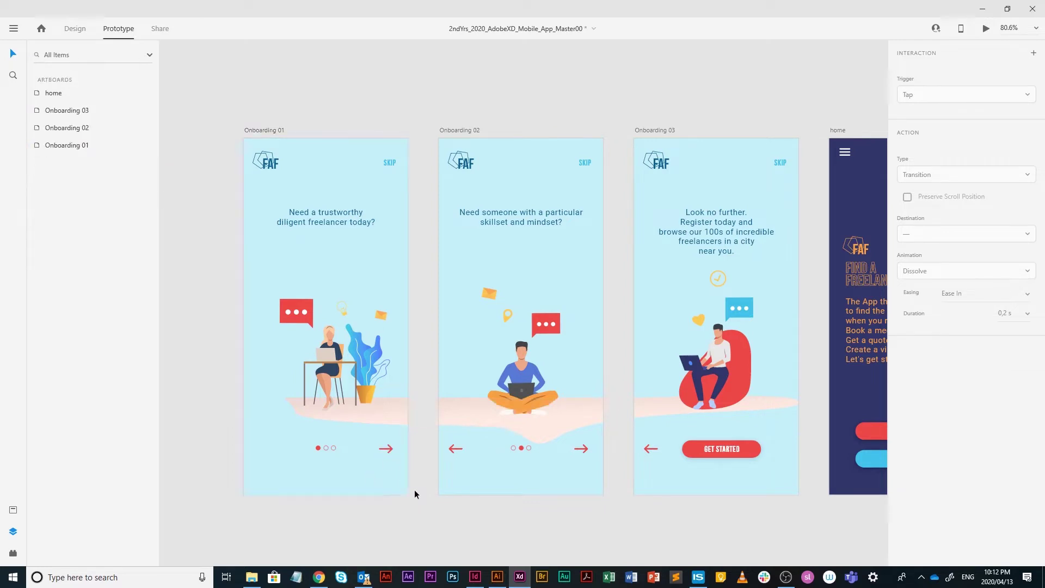
pyautogui.click(385, 452)
pyautogui.moveTo(392, 448); pyautogui.dragTo(492, 257)
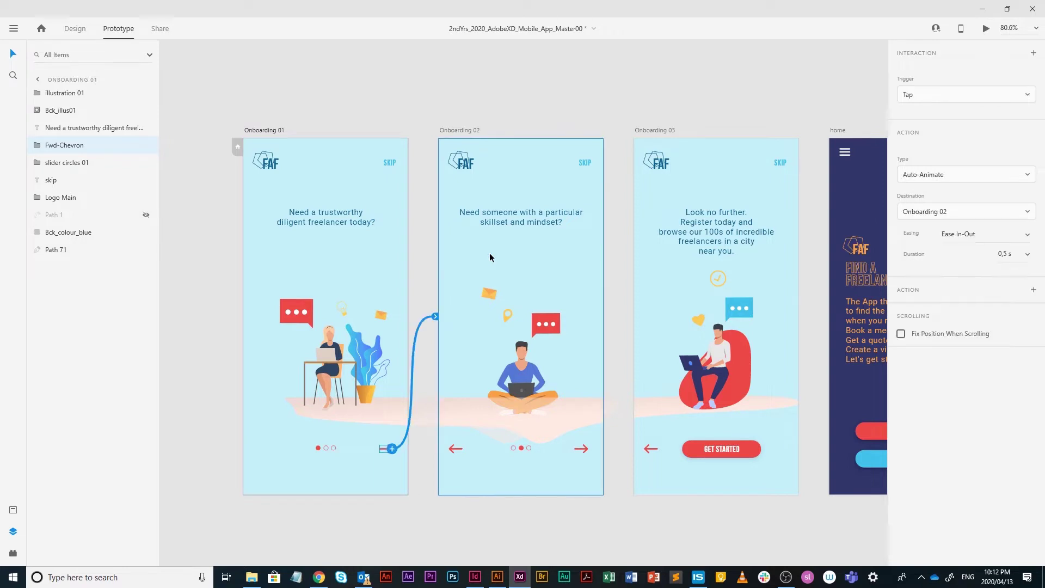
pyautogui.click(960, 97)
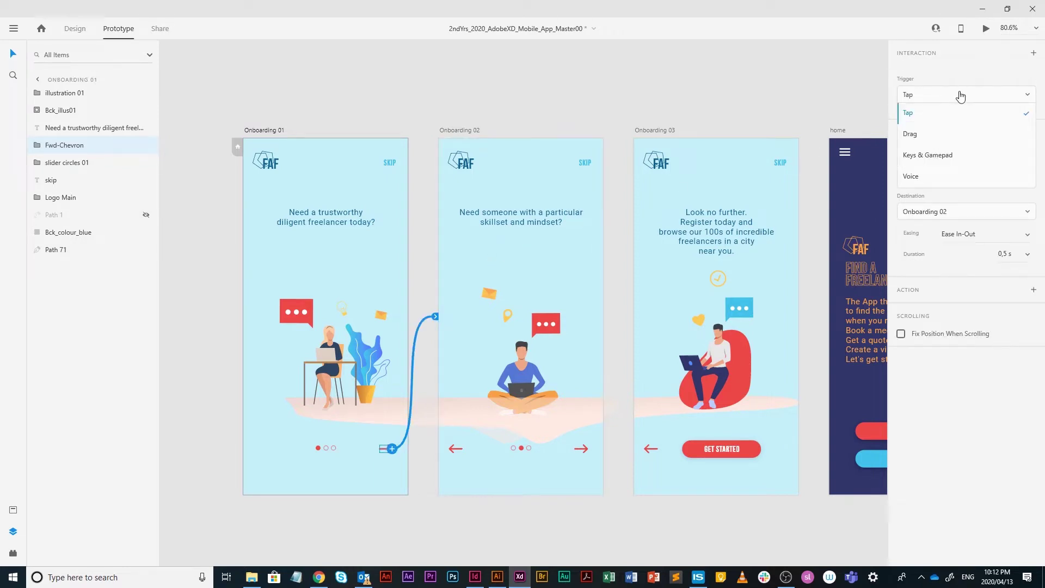
pyautogui.click(913, 118)
pyautogui.click(974, 176)
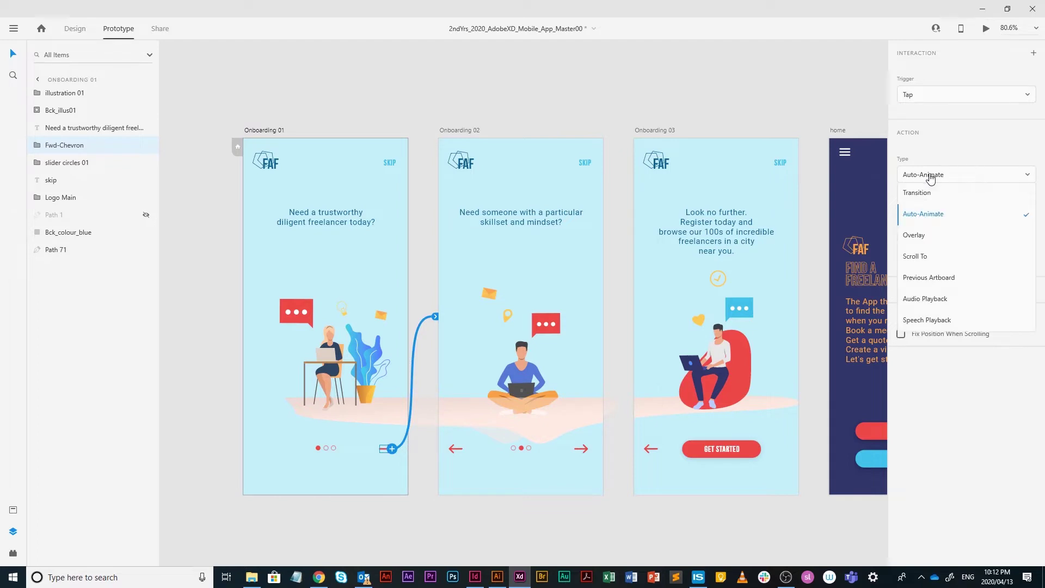
pyautogui.click(939, 216)
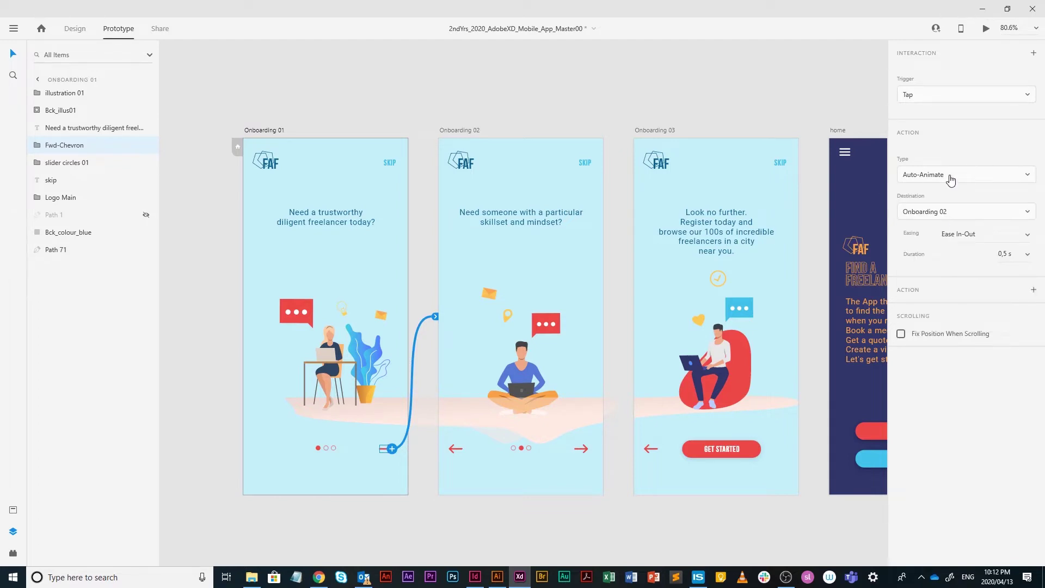
pyautogui.click(968, 215)
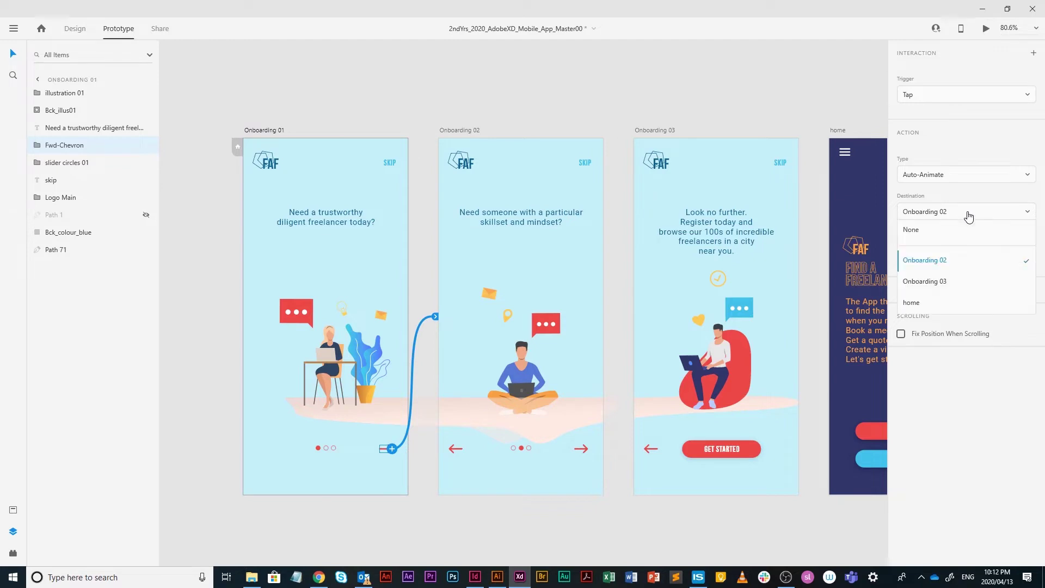
pyautogui.click(935, 265)
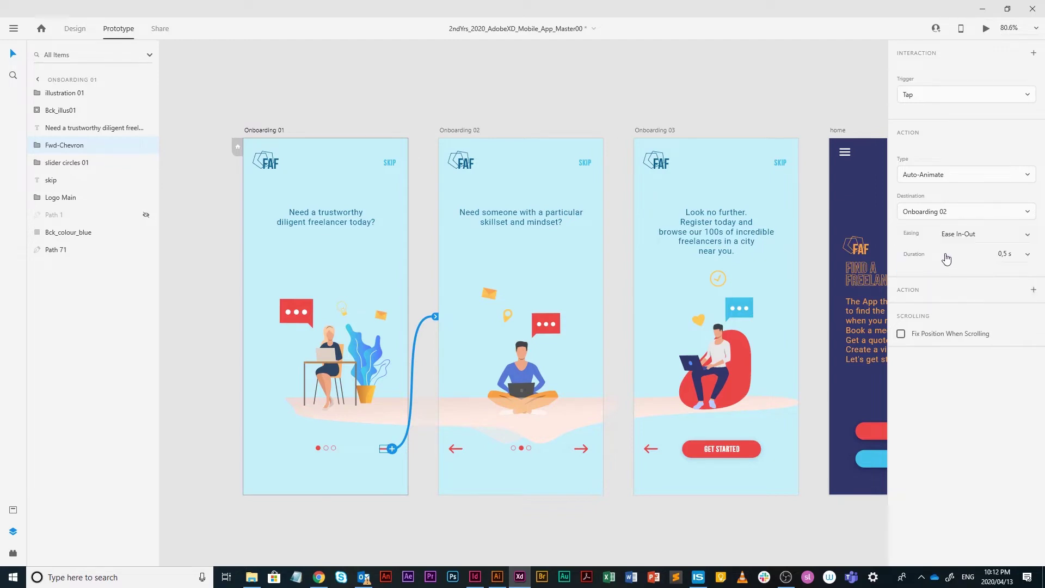
# Set that interaction's easing to Ease In-Out with a 0.5 s duration.
pyautogui.click(957, 238)
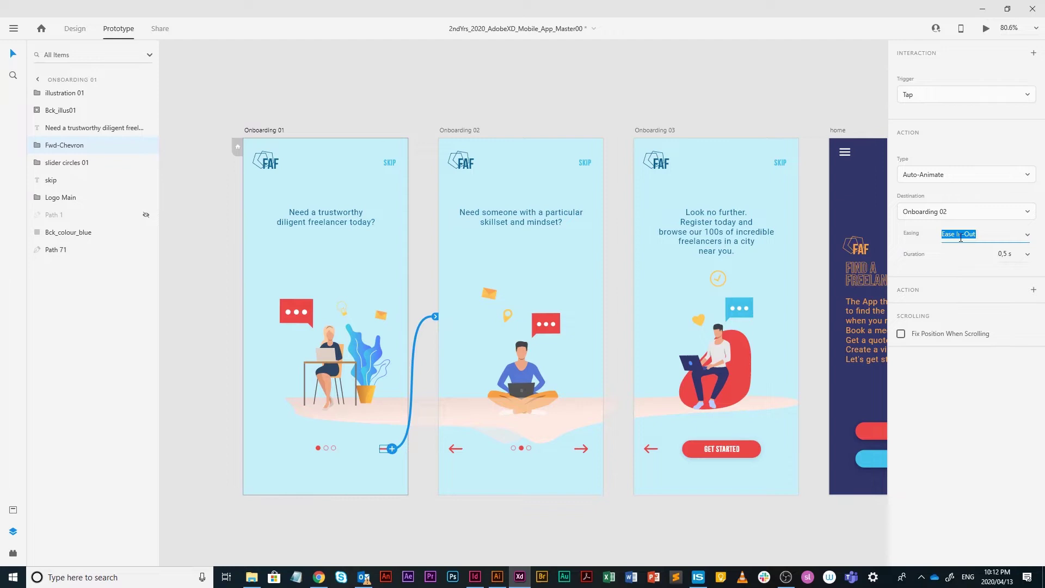
pyautogui.click(1028, 234)
pyautogui.click(959, 316)
pyautogui.click(1027, 255)
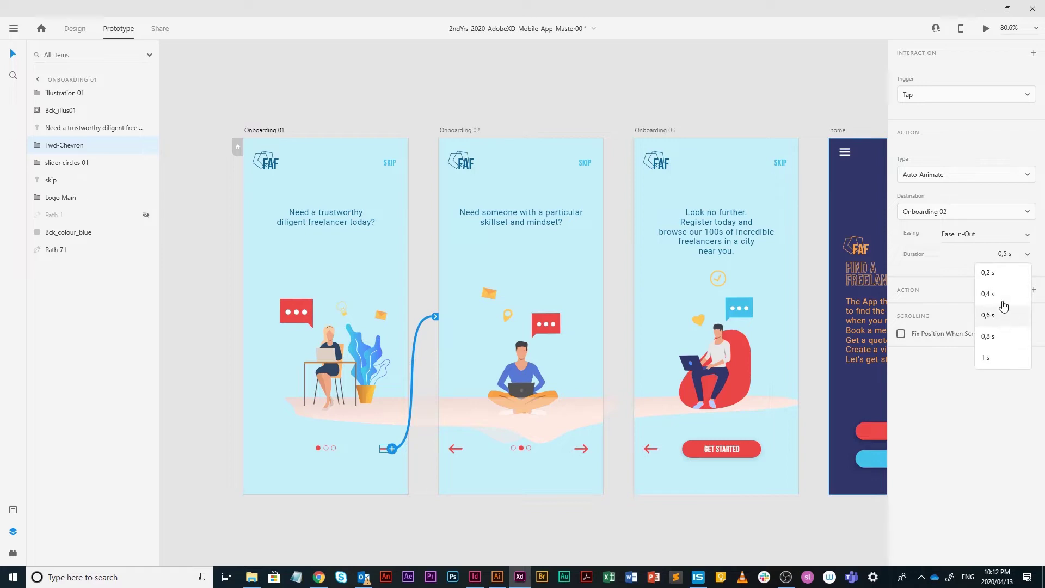
pyautogui.click(1004, 254)
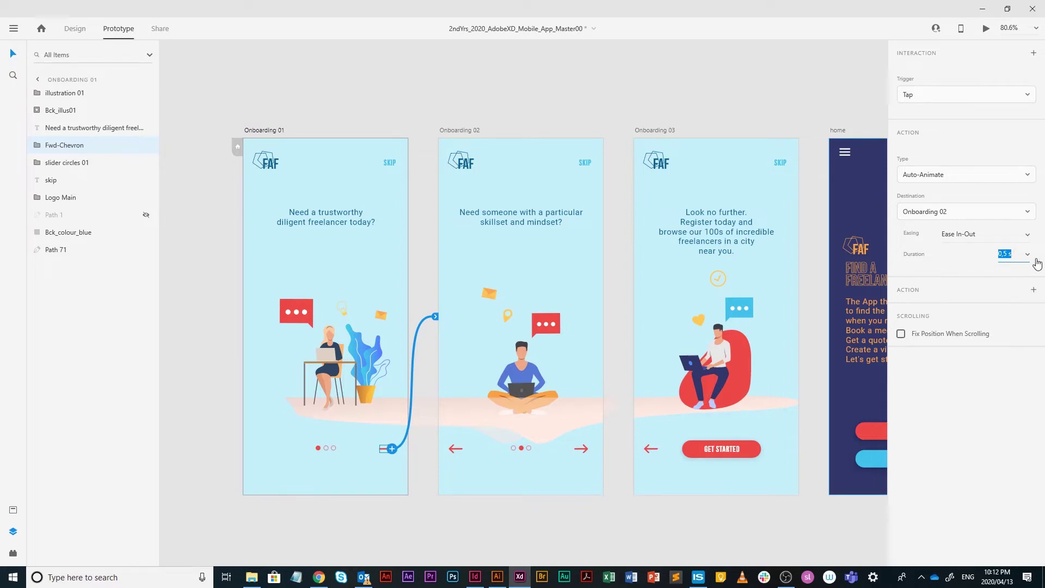
pyautogui.click(1012, 254)
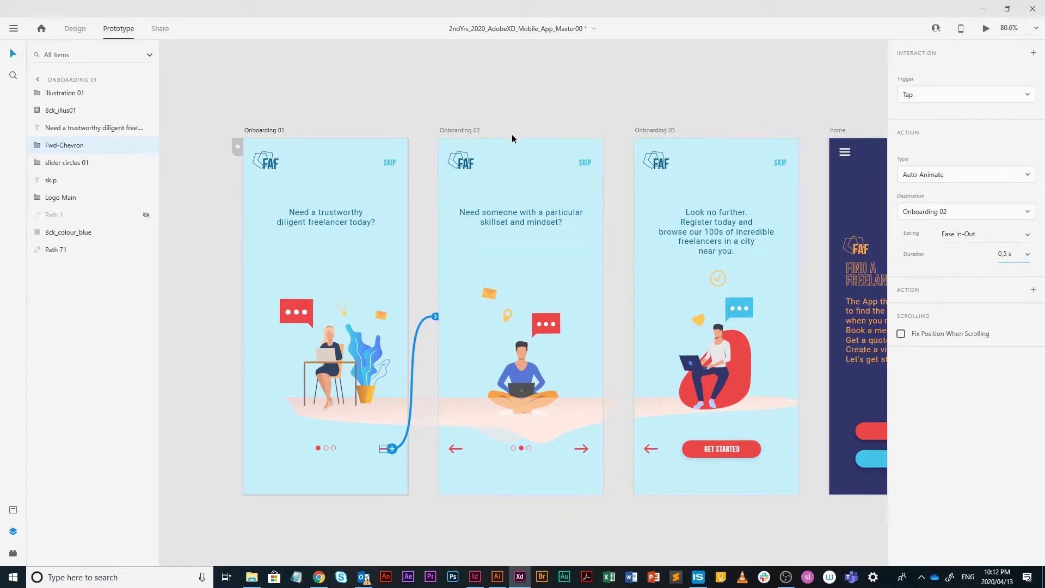
pyautogui.click(524, 153)
# Wire Onboarding 02's back chevron to Onboarding 01 on Tap with Auto-Animate, Ease In-Out, 0.5 s.
pyautogui.click(631, 368)
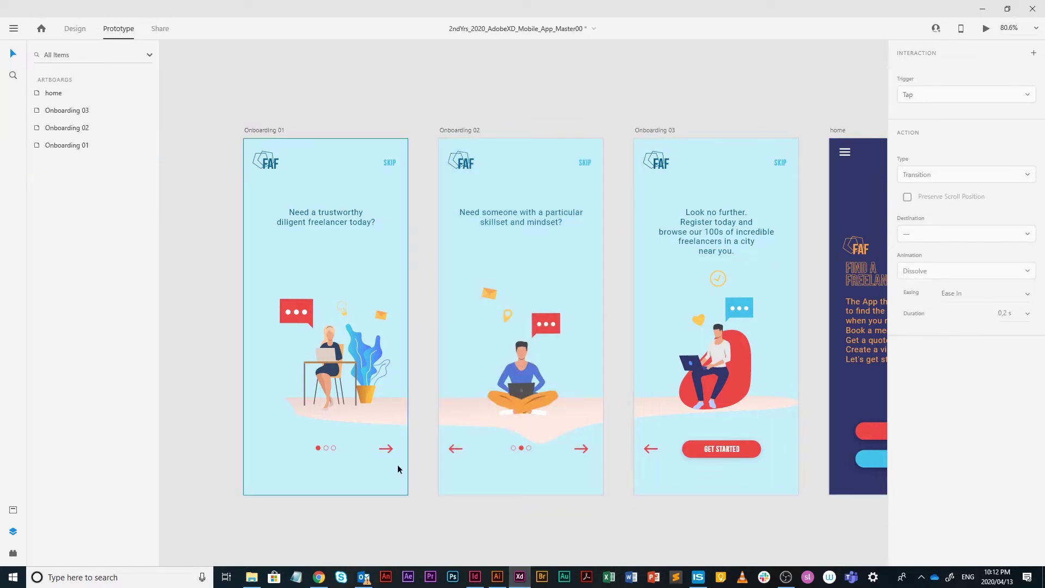
pyautogui.click(453, 450)
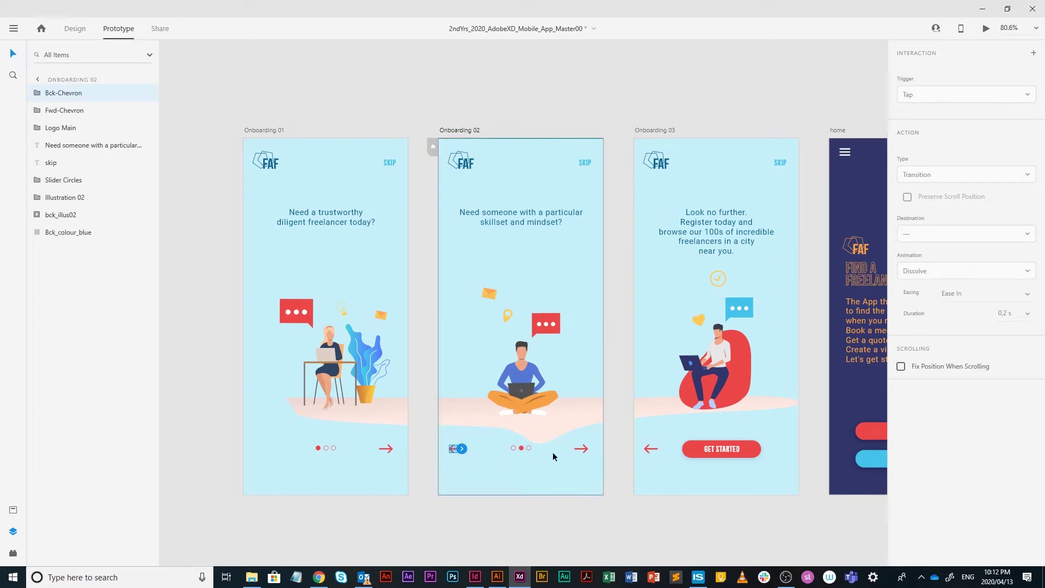
pyautogui.moveTo(461, 450); pyautogui.dragTo(405, 289)
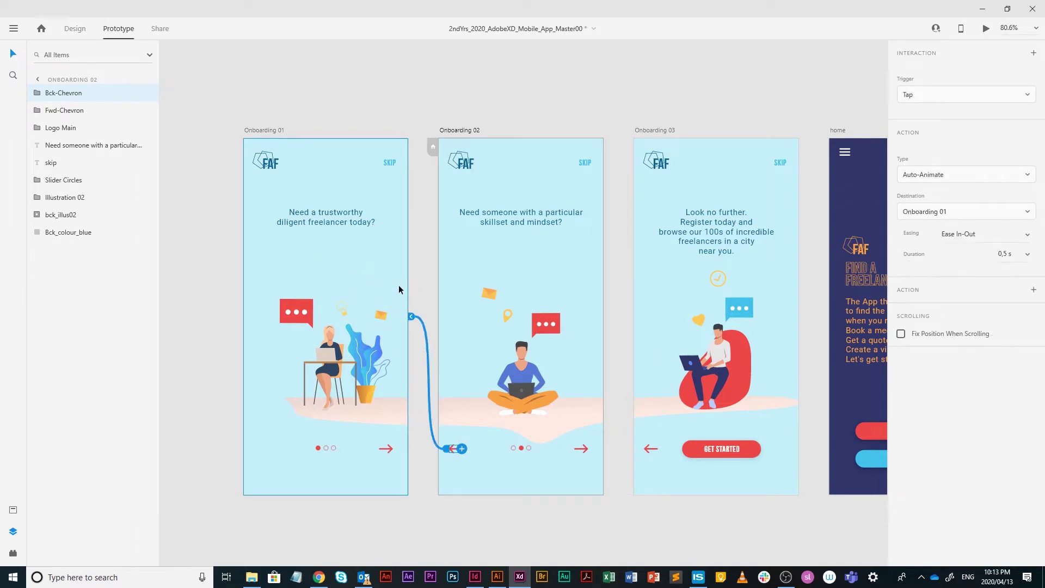
pyautogui.click(940, 98)
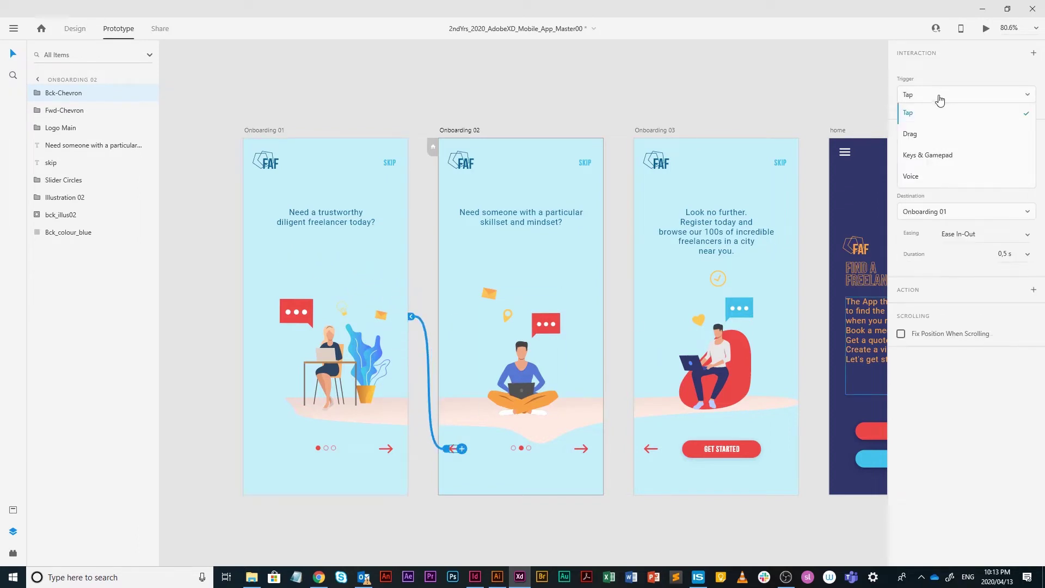
pyautogui.click(940, 98)
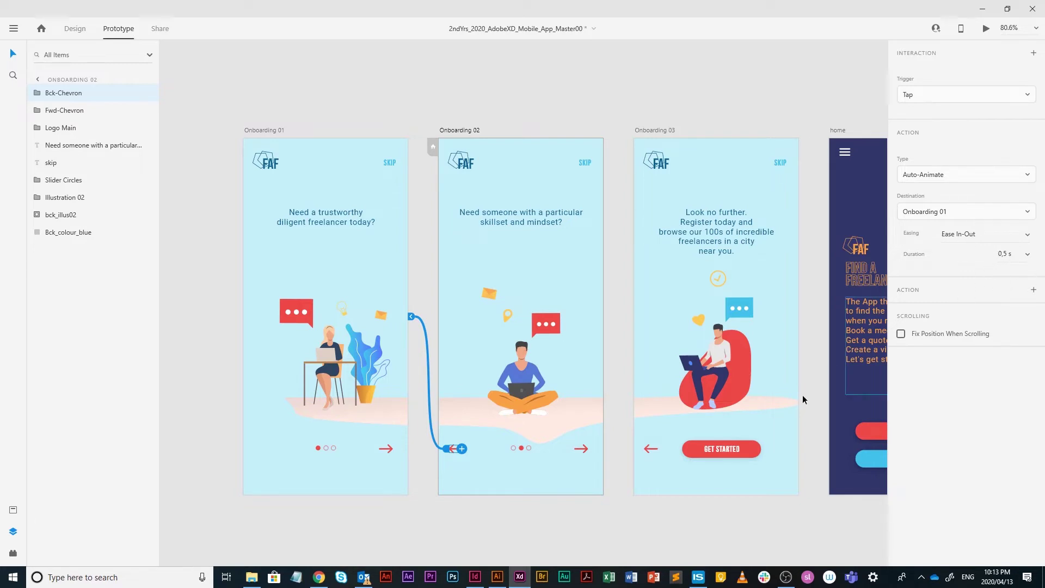
# Link Onboarding 02's forward arrow to Onboarding 03 and Onboarding 03's back arrow to Onboarding 02.
pyautogui.click(582, 448)
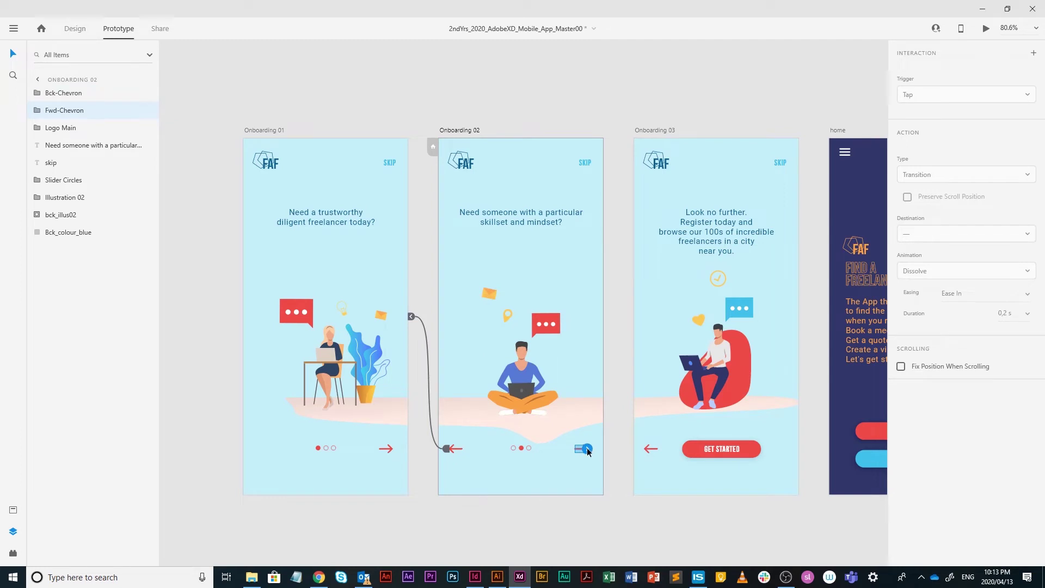
pyautogui.moveTo(587, 449); pyautogui.dragTo(710, 231)
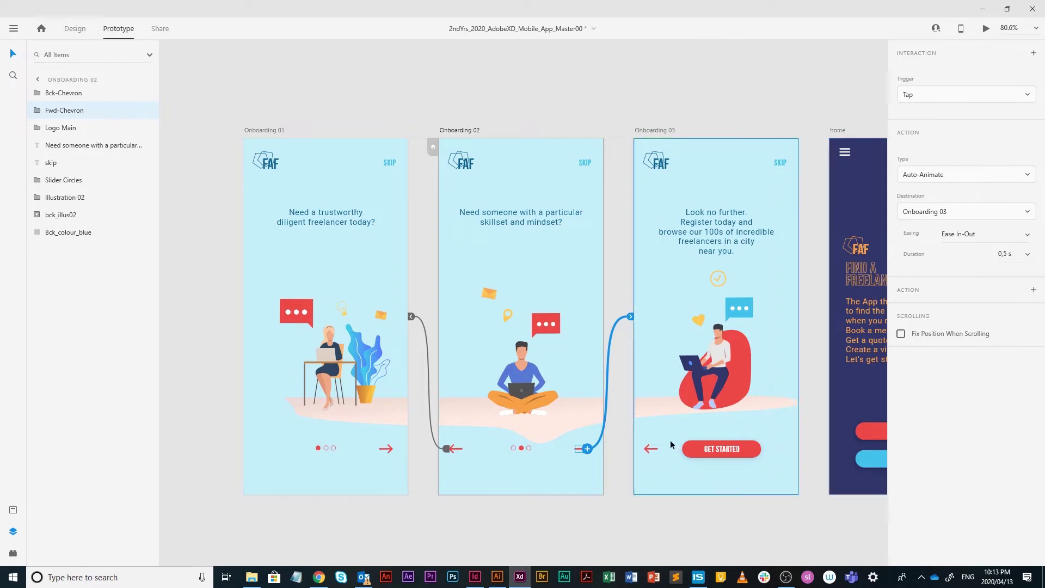
pyautogui.click(653, 451)
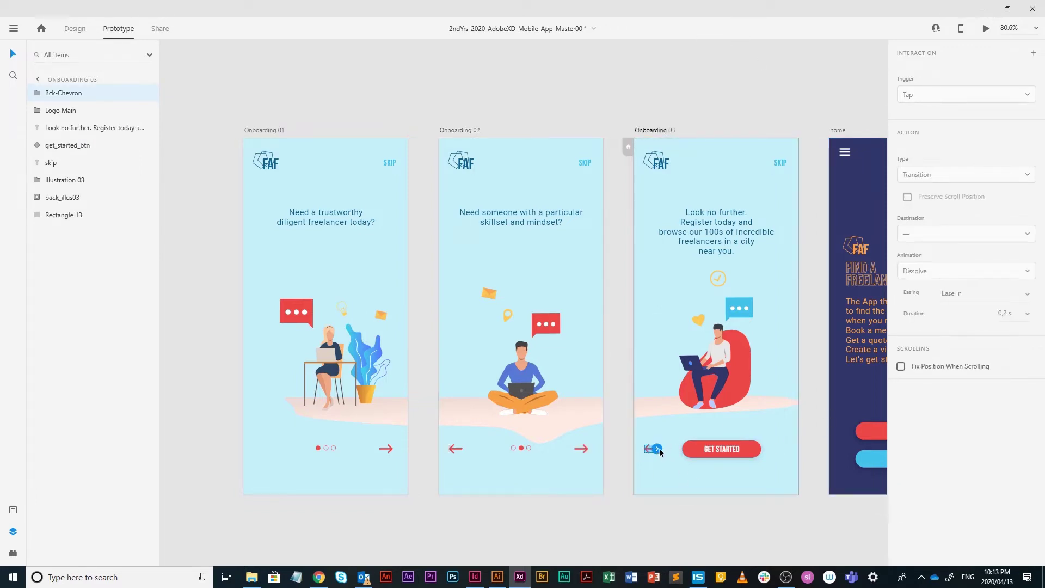
pyautogui.moveTo(658, 450); pyautogui.dragTo(497, 196)
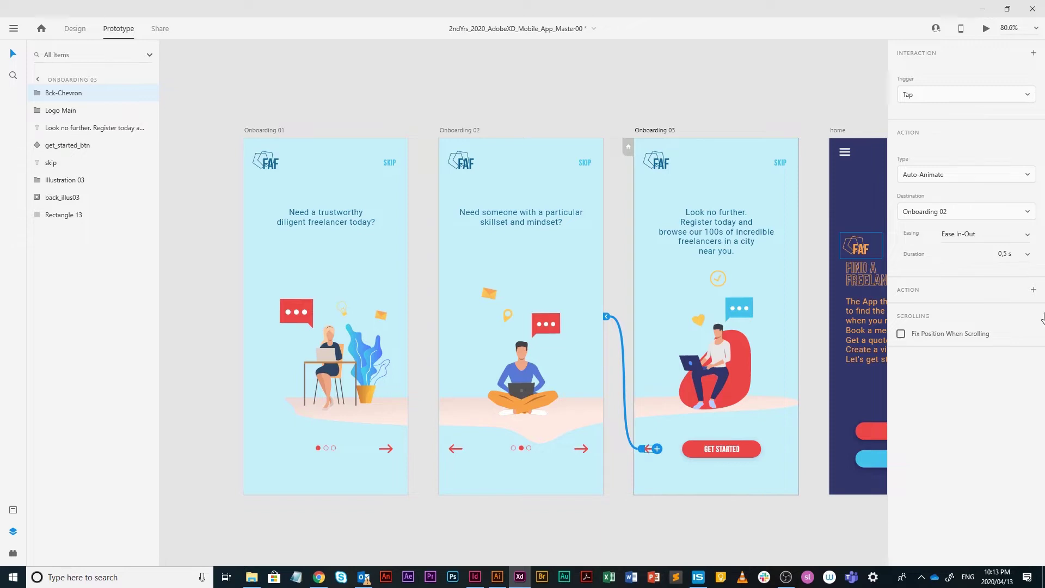
pyautogui.click(741, 449)
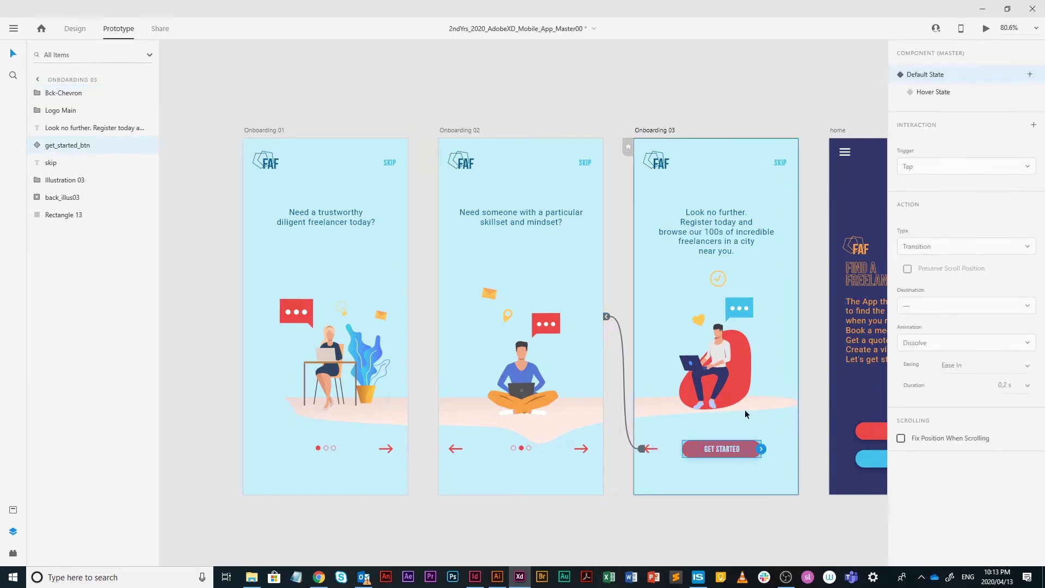
# Wire the GET STARTED button to the home artboard with a Tap trigger and Auto-Animate.
pyautogui.hscroll(5, 745, 413)
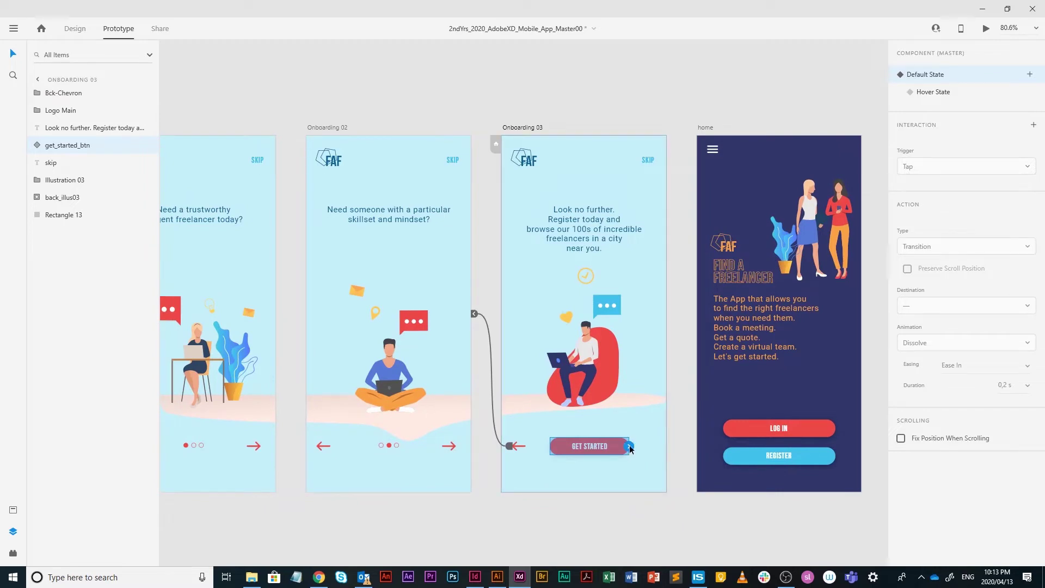
pyautogui.moveTo(630, 447); pyautogui.dragTo(770, 255)
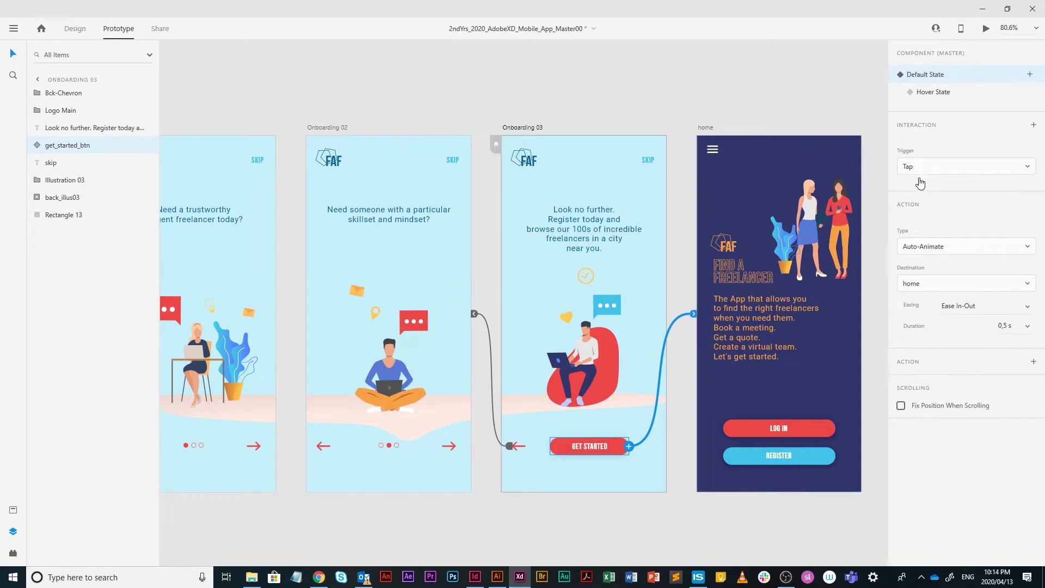
pyautogui.click(948, 172)
pyautogui.click(948, 177)
# Wire the SKIP labels on Onboarding 01, 02 and 03 to home, then save and return to Design.
pyautogui.click(688, 189)
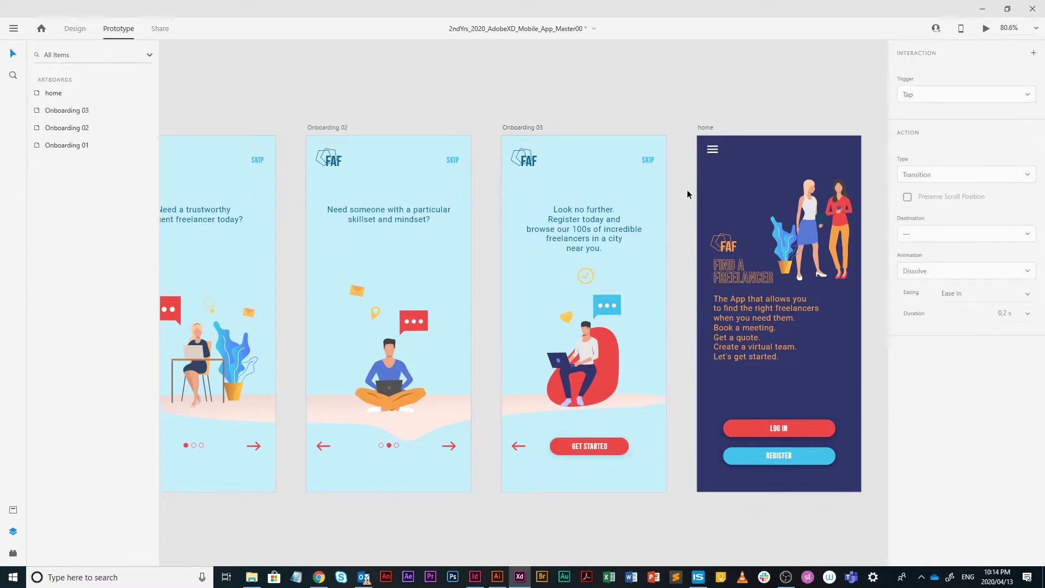
pyautogui.scroll(-2, 687, 189)
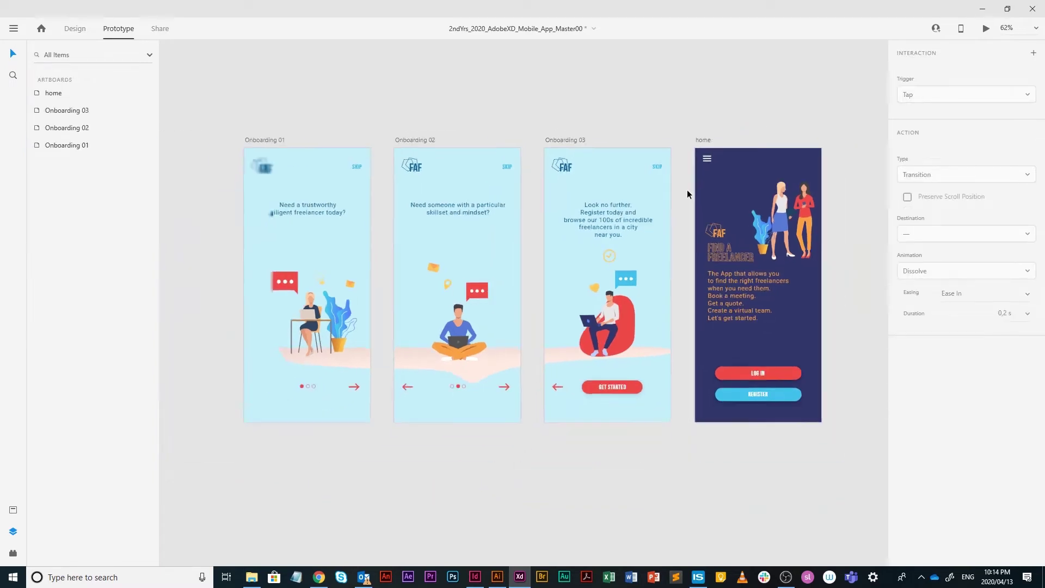
pyautogui.click(358, 168)
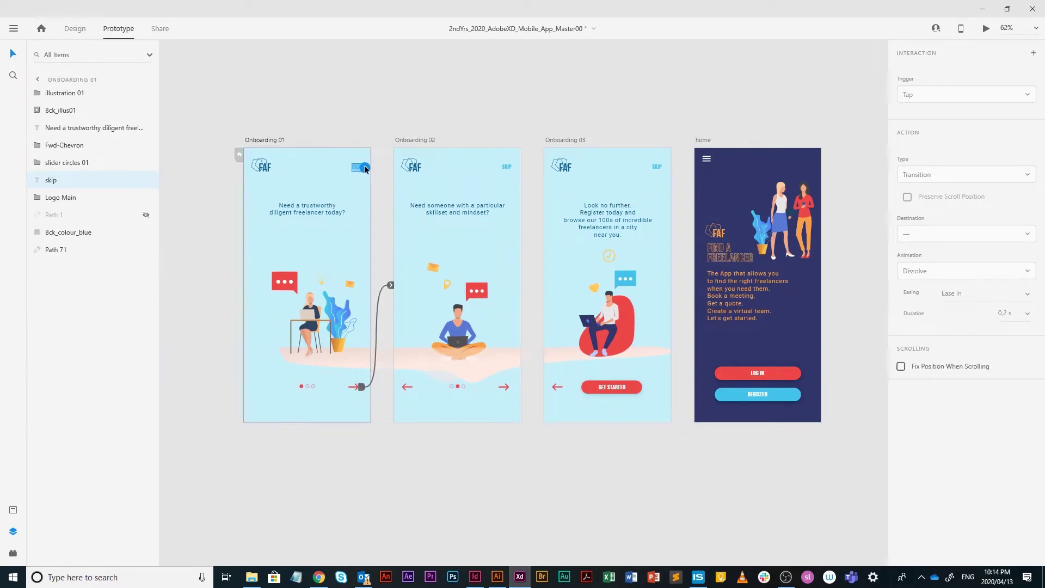
pyautogui.moveTo(364, 168); pyautogui.dragTo(734, 274)
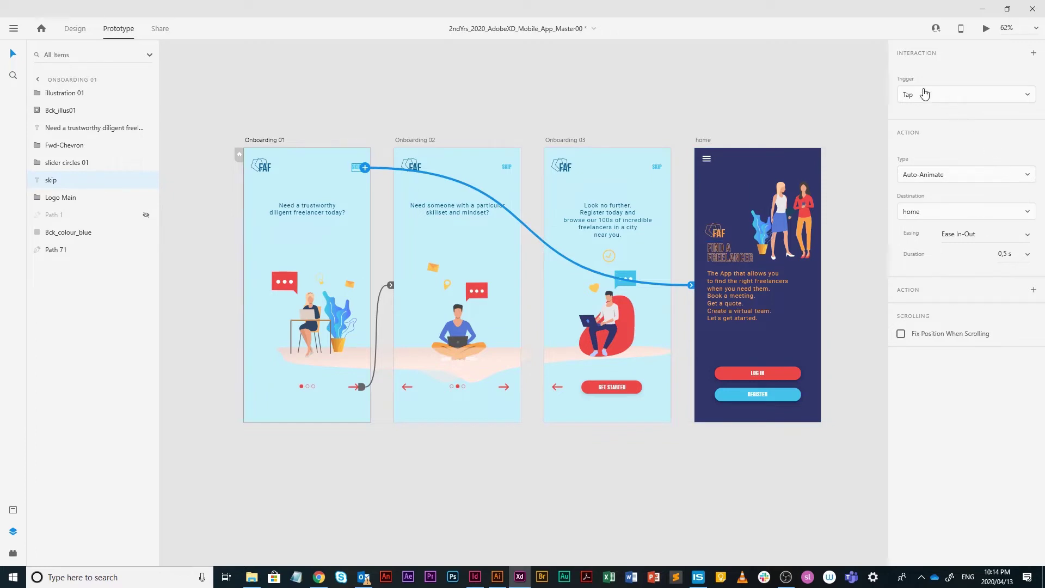
pyautogui.click(511, 167)
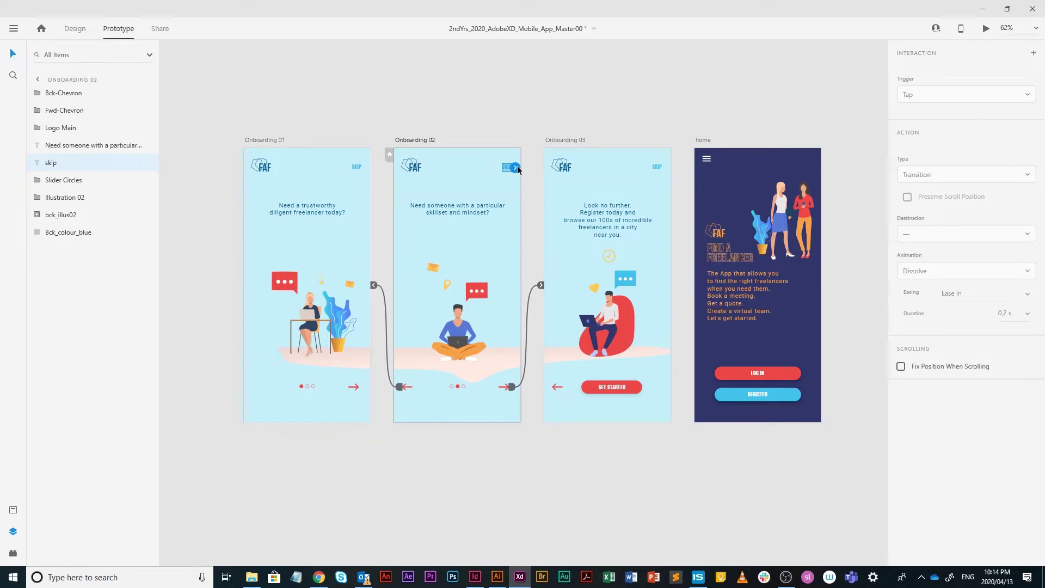
pyautogui.moveTo(518, 169); pyautogui.dragTo(784, 288)
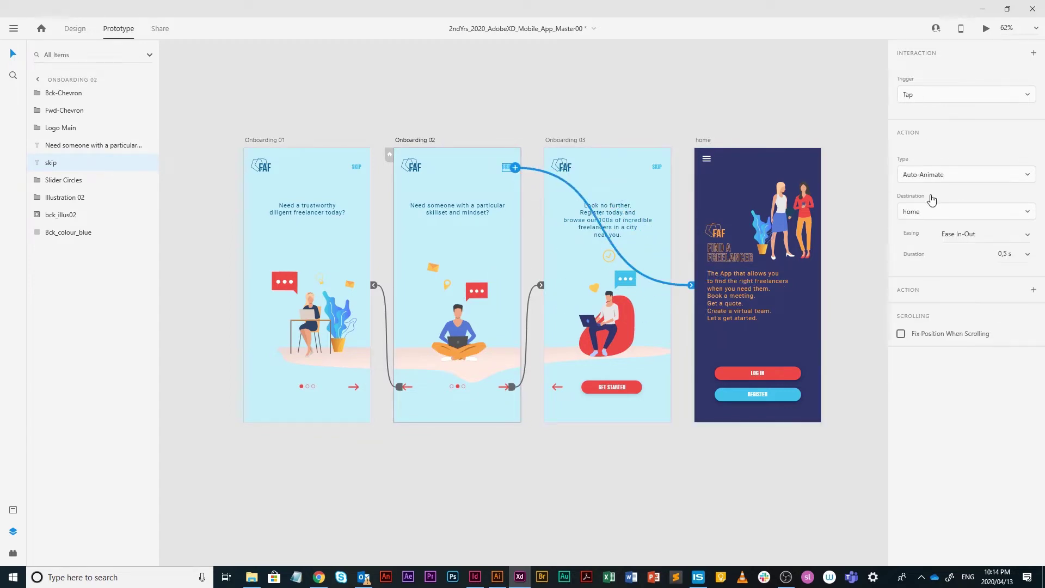
pyautogui.click(658, 168)
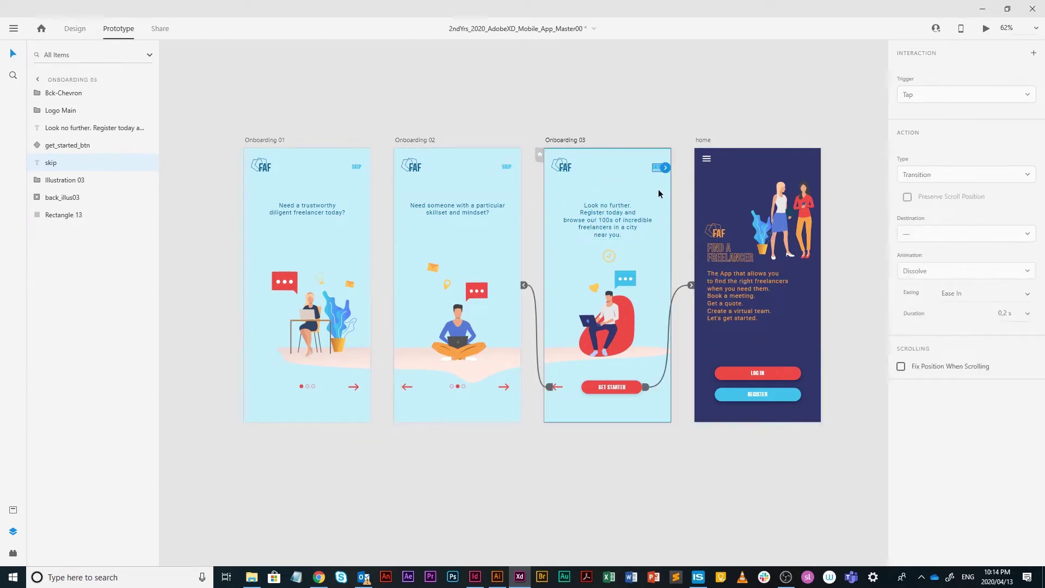
pyautogui.moveTo(665, 168); pyautogui.dragTo(778, 296)
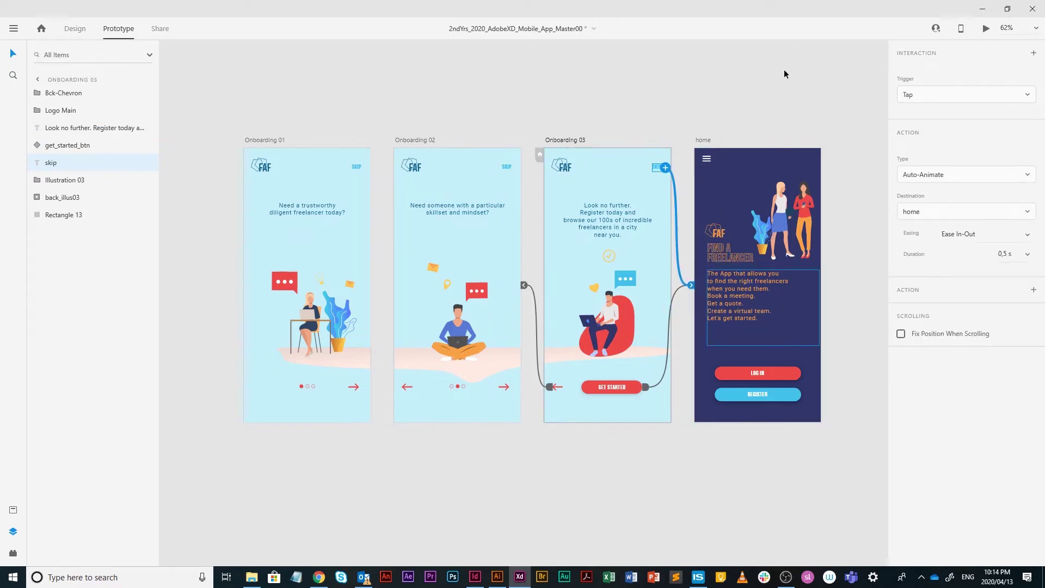
pyautogui.hotkey('ctrl', 's')
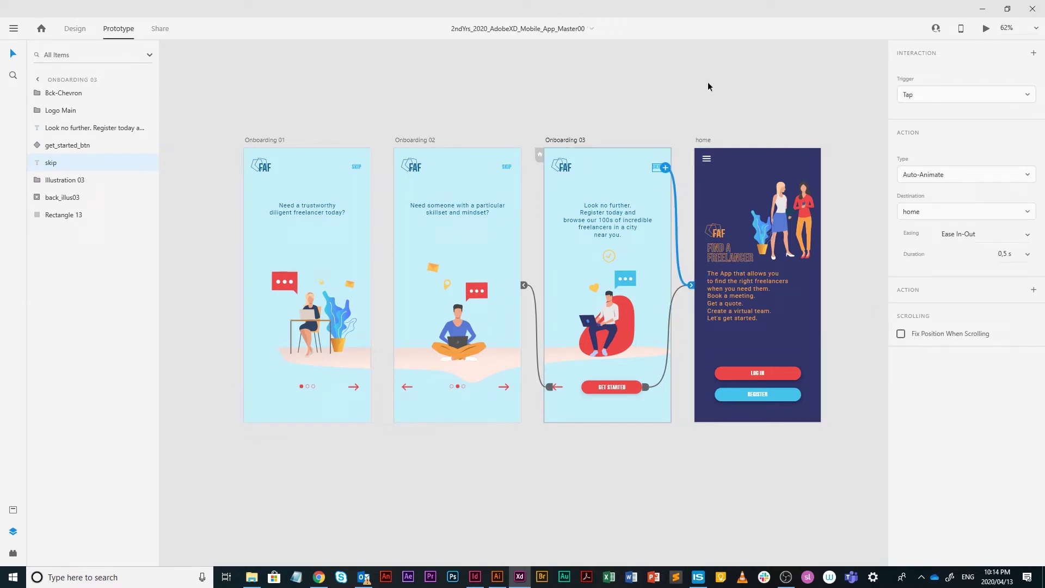
pyautogui.click(76, 32)
# Draw a 290 × 290 white circle over Onboarding 01's illustration, positioned at x 43, y 377.
pyautogui.click(223, 158)
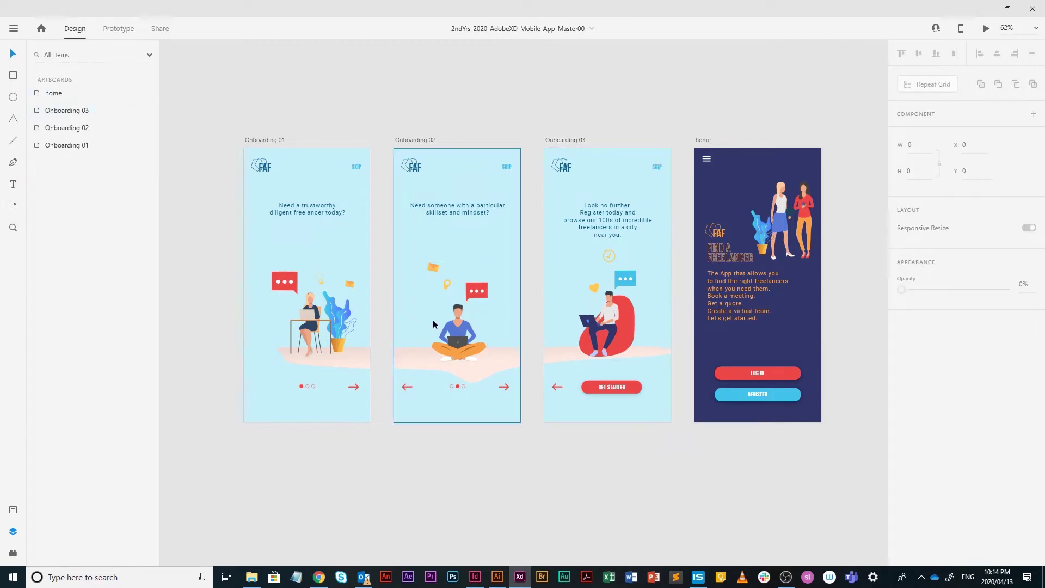
pyautogui.scroll(5, 398, 165)
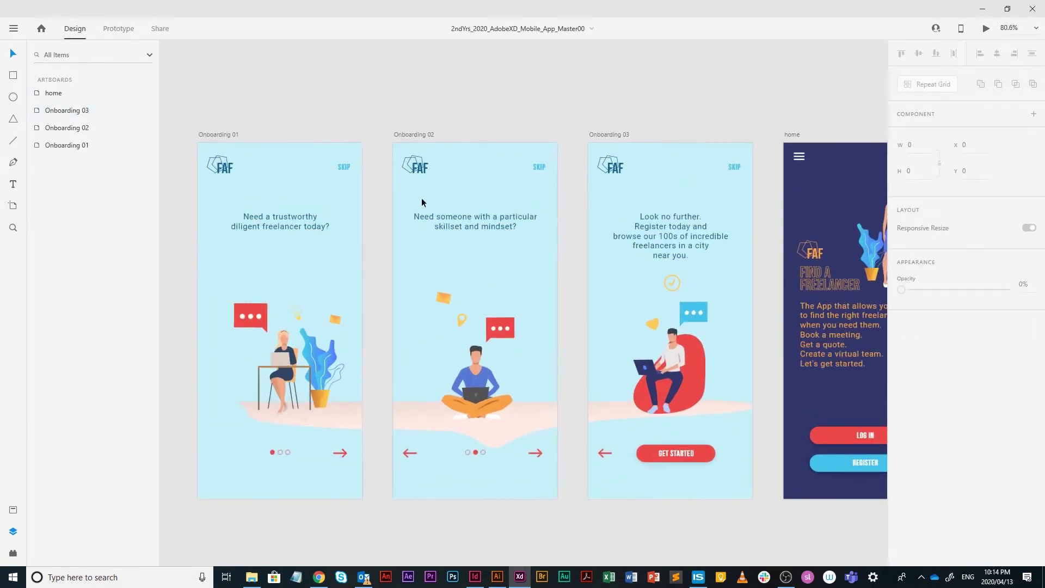
pyautogui.scroll(-2, 485, 235)
pyautogui.hscroll(-2, 485, 236)
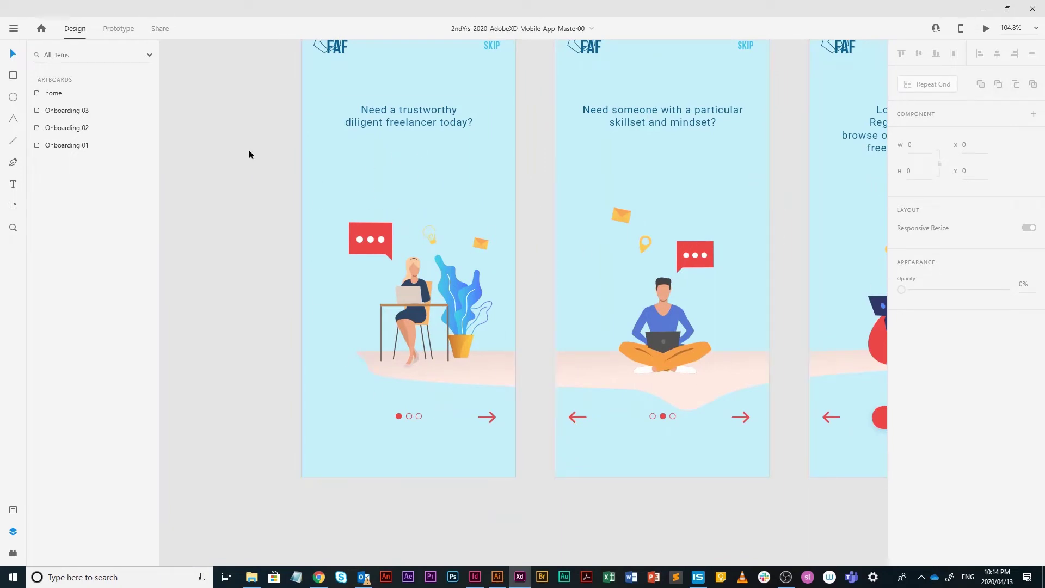
pyautogui.click(458, 188)
pyautogui.click(532, 184)
pyautogui.moveTo(345, 226); pyautogui.dragTo(510, 389)
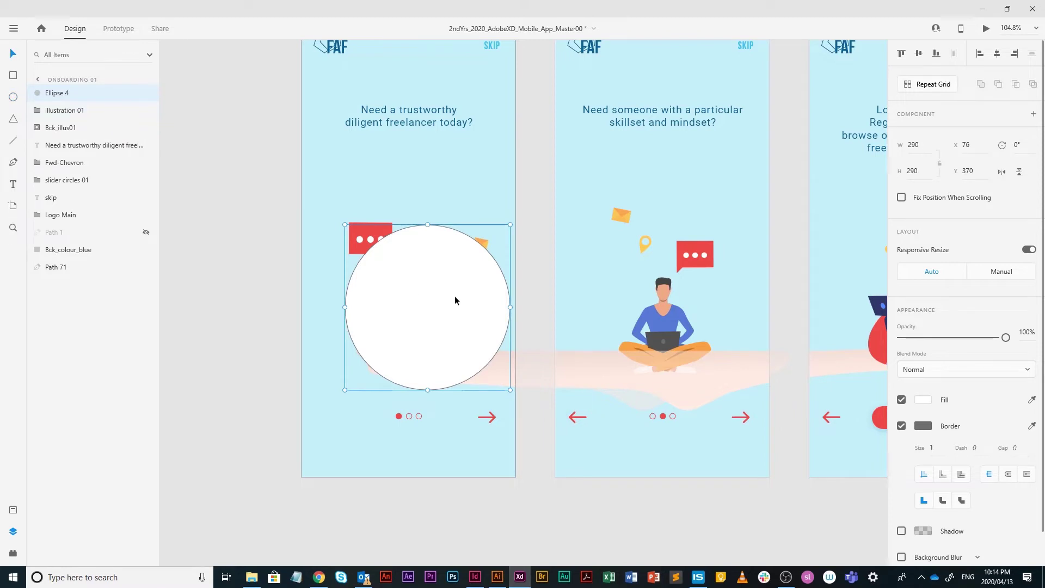
pyautogui.moveTo(455, 300)
pyautogui.mouseDown()
pyautogui.moveTo(429, 299)
pyautogui.moveTo(439, 302)
pyautogui.mouseUp()
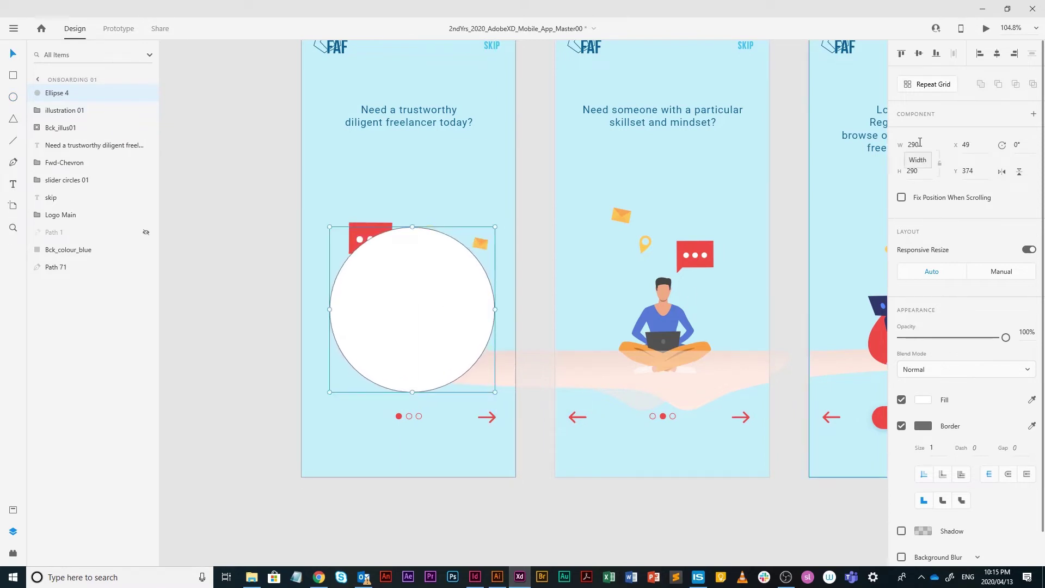
pyautogui.moveTo(463, 313)
pyautogui.mouseDown()
pyautogui.moveTo(445, 313)
pyautogui.moveTo(459, 312)
pyautogui.mouseUp()
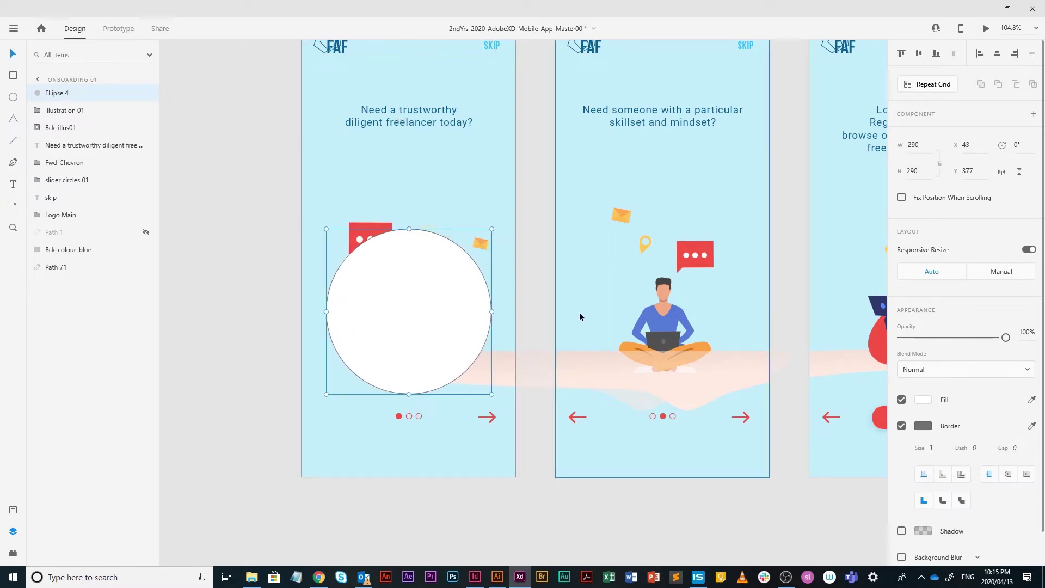
pyautogui.hotkey('alt', 'Tab')
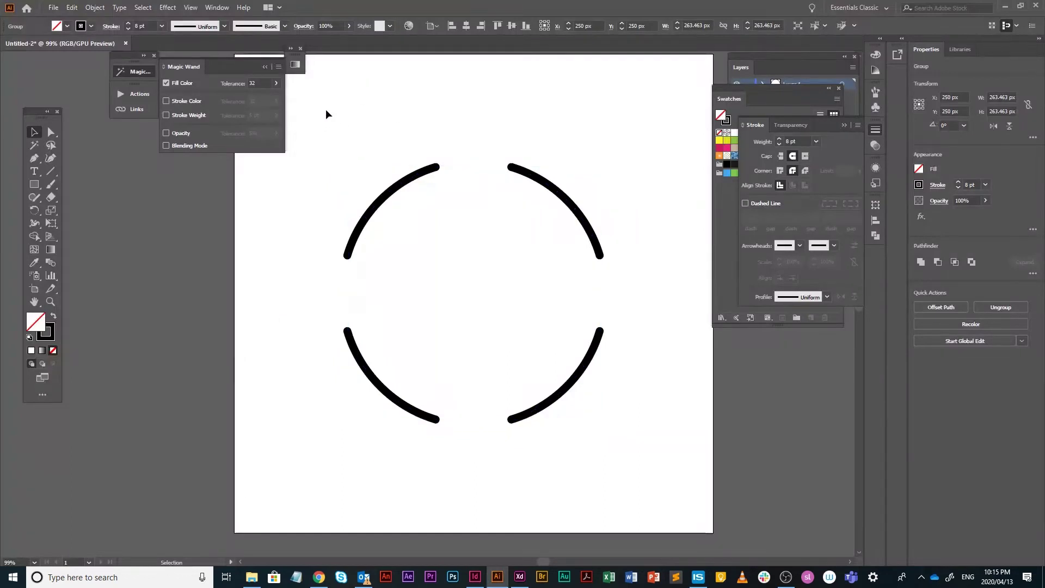
# Delete the broken four-arc circle and create a new 500 × 500 px custom document.
pyautogui.moveTo(330, 100); pyautogui.dragTo(685, 474)
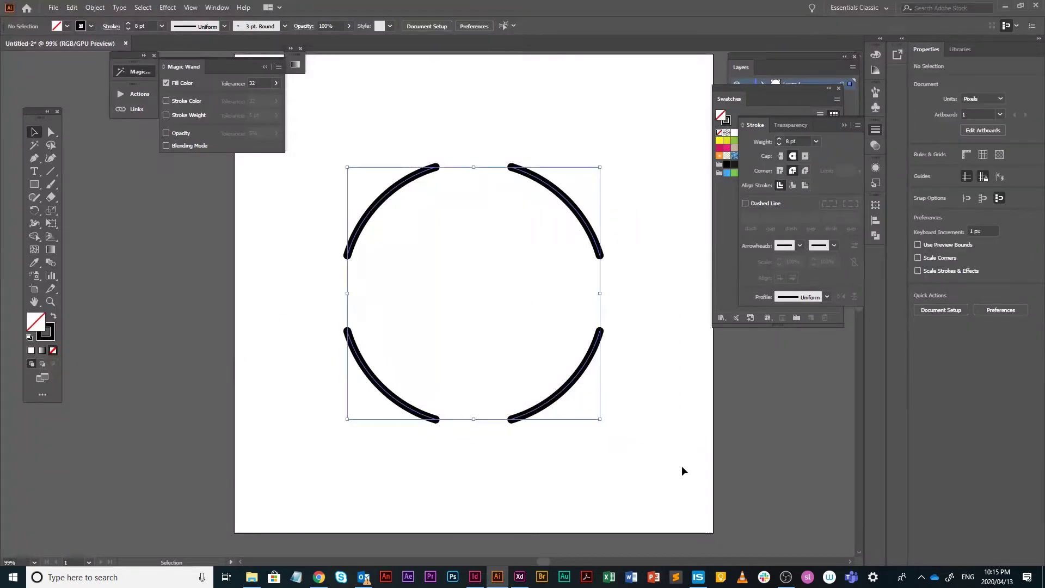
pyautogui.press('Delete')
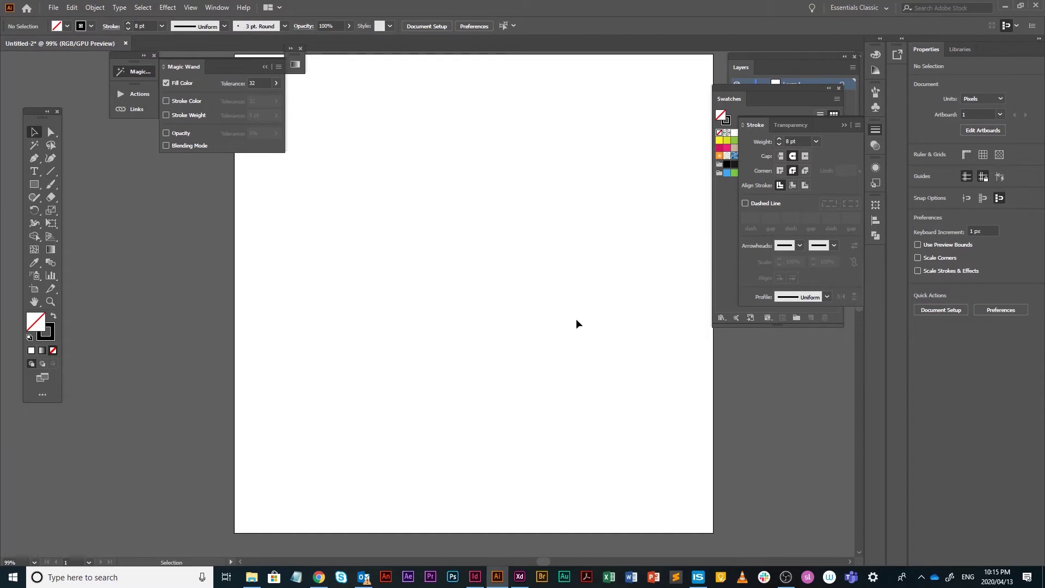
pyautogui.hotkey('ctrl', 'n')
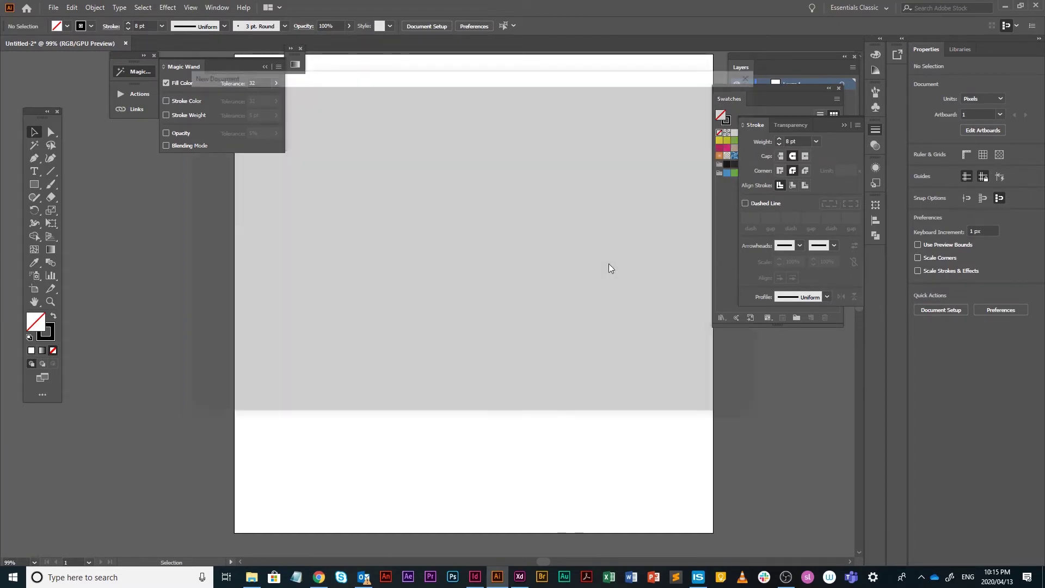
pyautogui.click(344, 202)
pyautogui.click(262, 203)
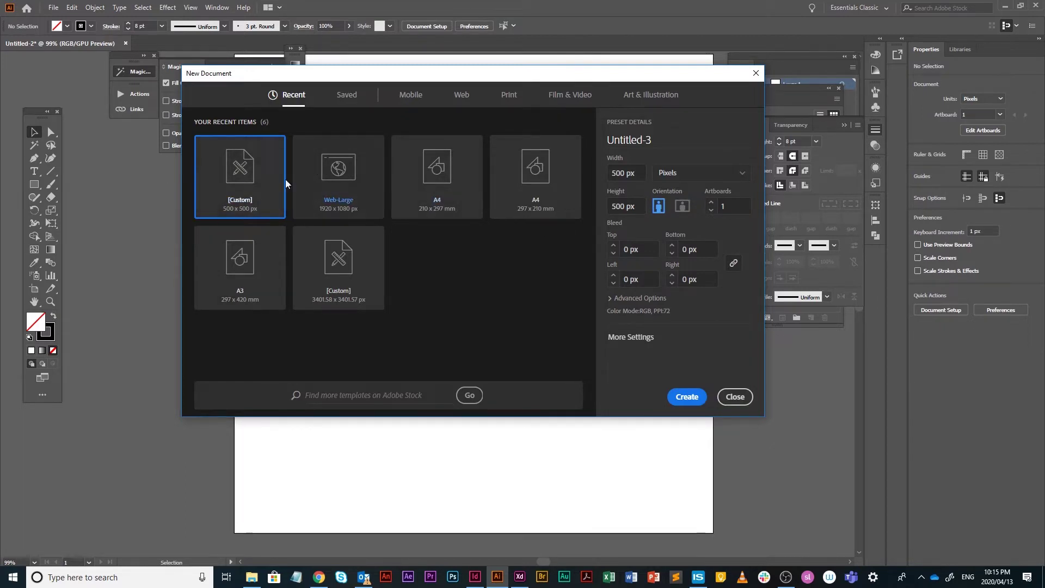
pyautogui.click(687, 397)
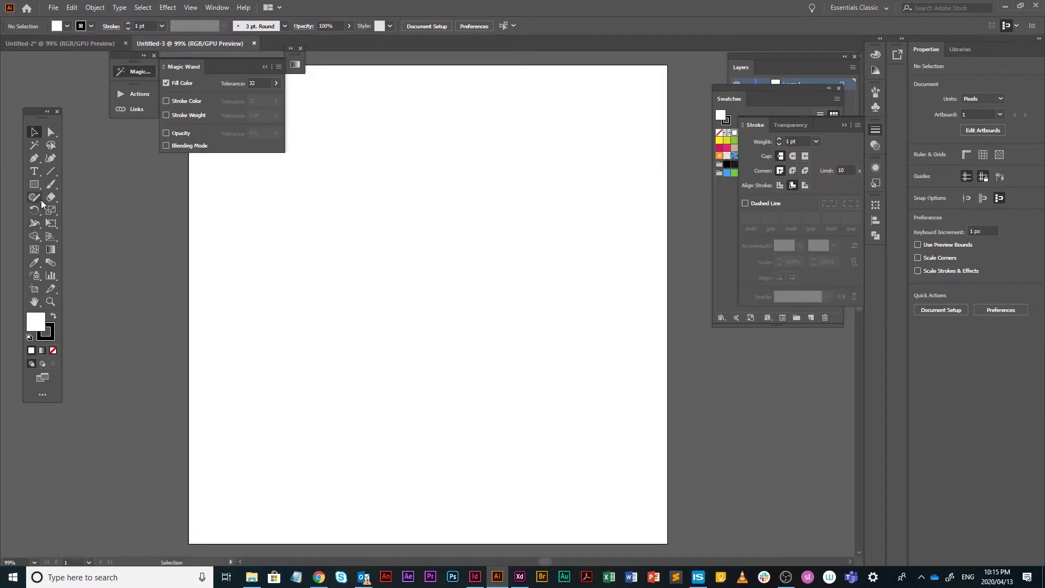
# Create a 290 × 290 px circle with the Ellipse tool's exact-size dialog.
pyautogui.click(36, 186)
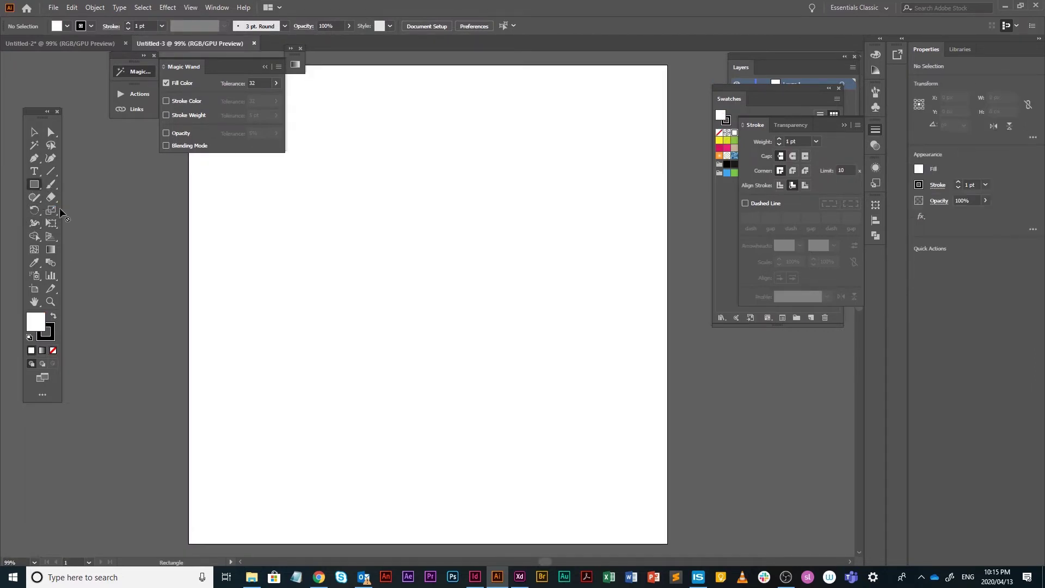
pyautogui.moveTo(37, 187); pyautogui.dragTo(78, 209)
pyautogui.click(436, 266)
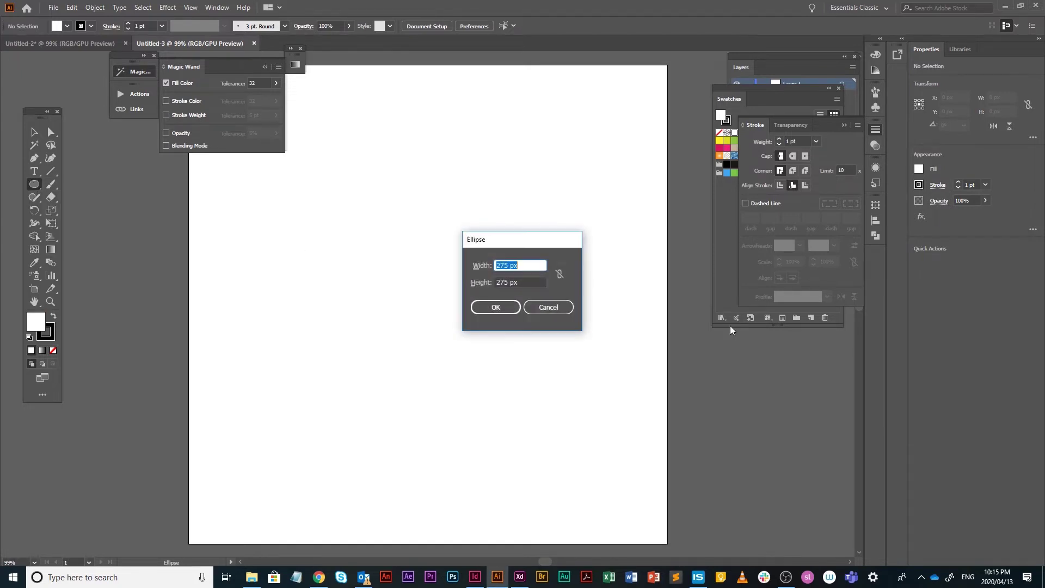
pyautogui.write('290')
pyautogui.press('Tab')
pyautogui.write('29')
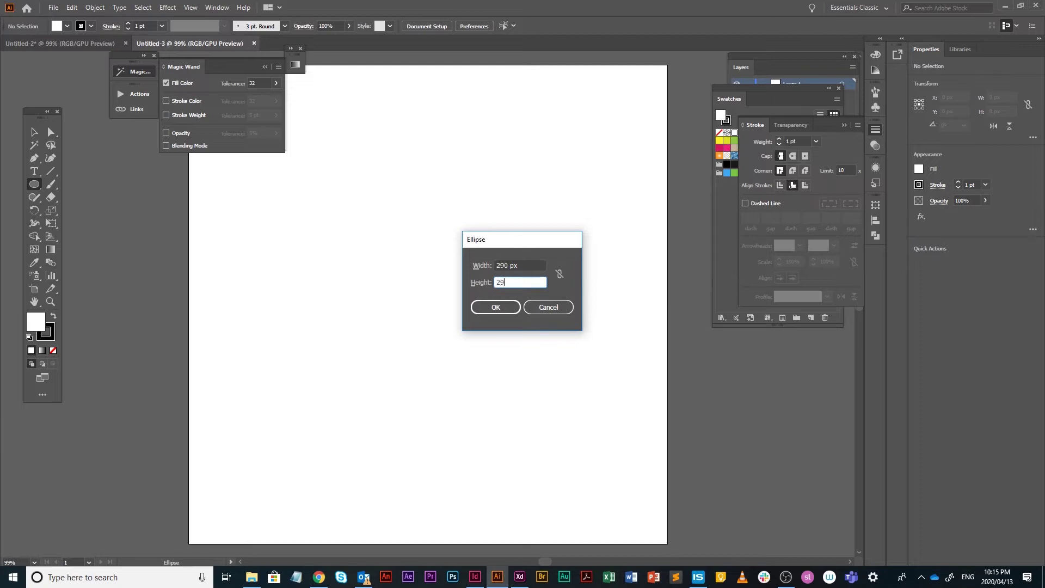
pyautogui.click(538, 263)
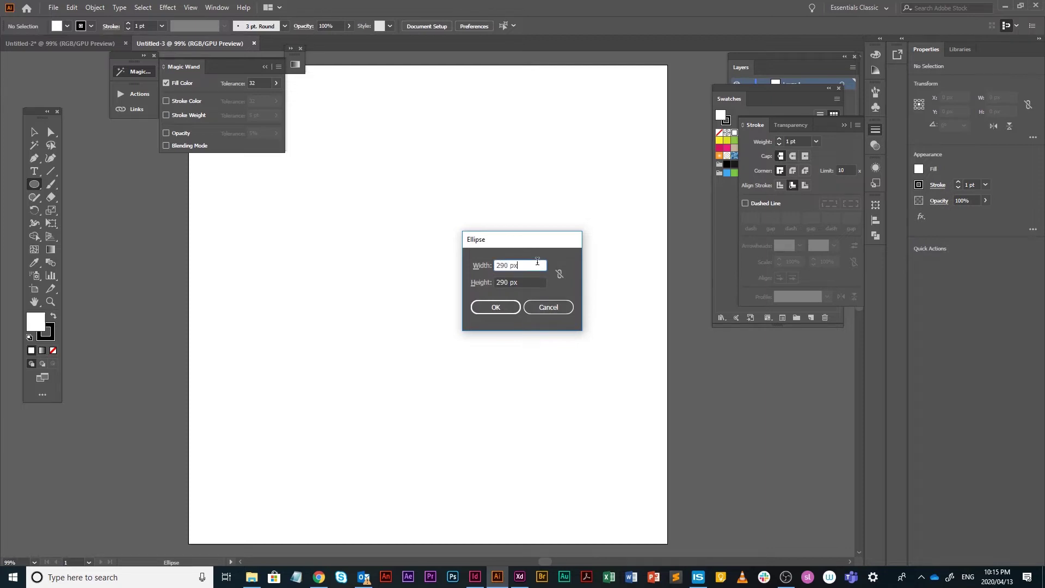
pyautogui.press('Tab')
pyautogui.click(495, 307)
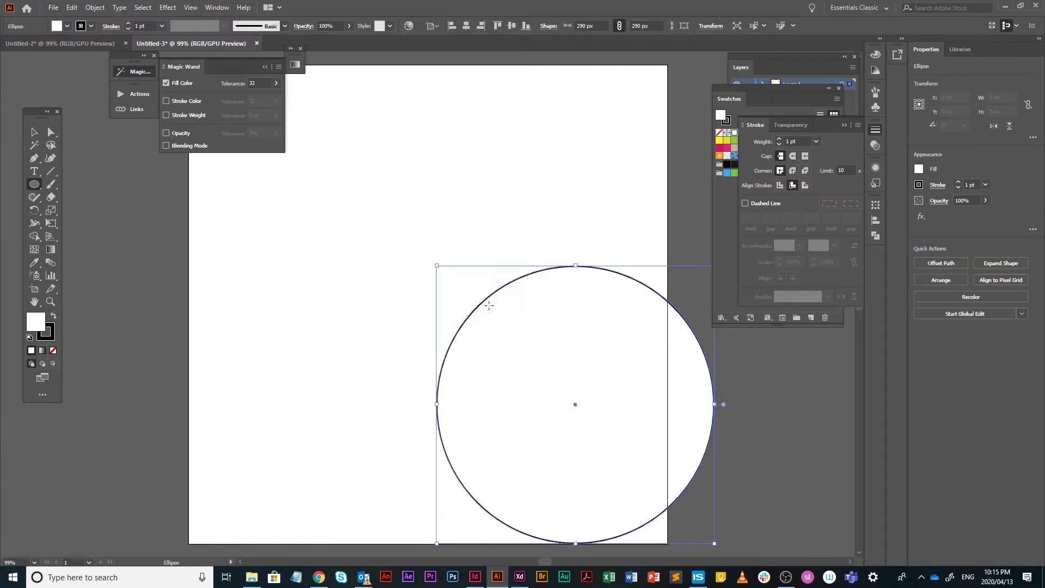
# Centre the circle horizontally and vertically on the artboard and set its fill to None.
pyautogui.press('v')
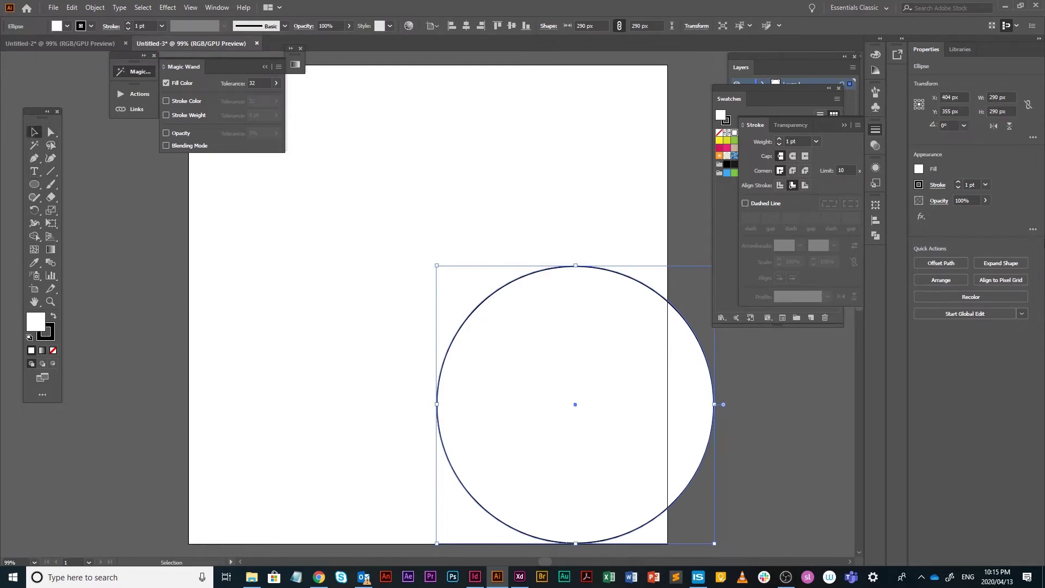
pyautogui.click(466, 25)
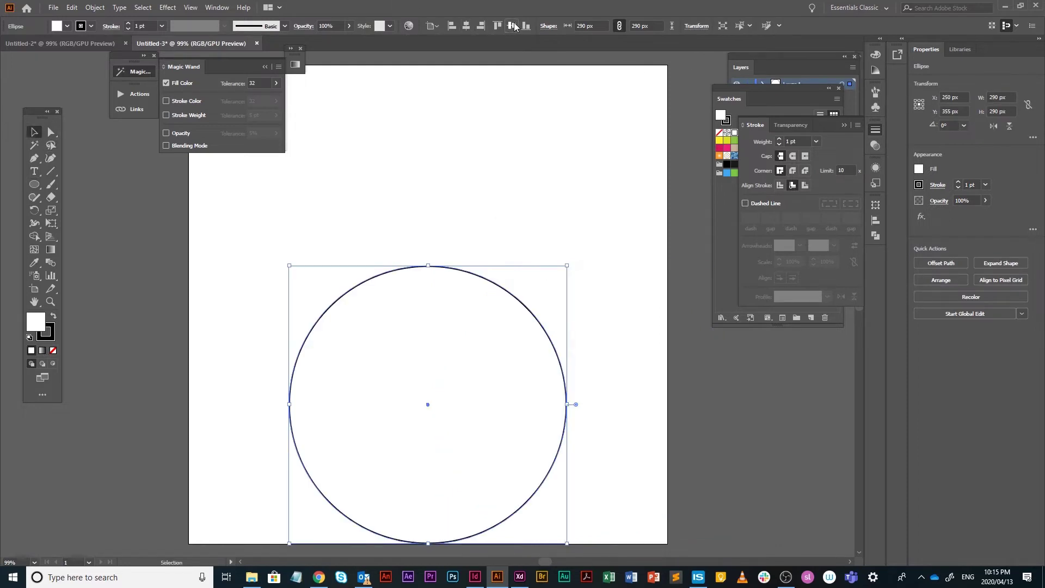
pyautogui.click(511, 26)
pyautogui.click(581, 217)
pyautogui.click(381, 262)
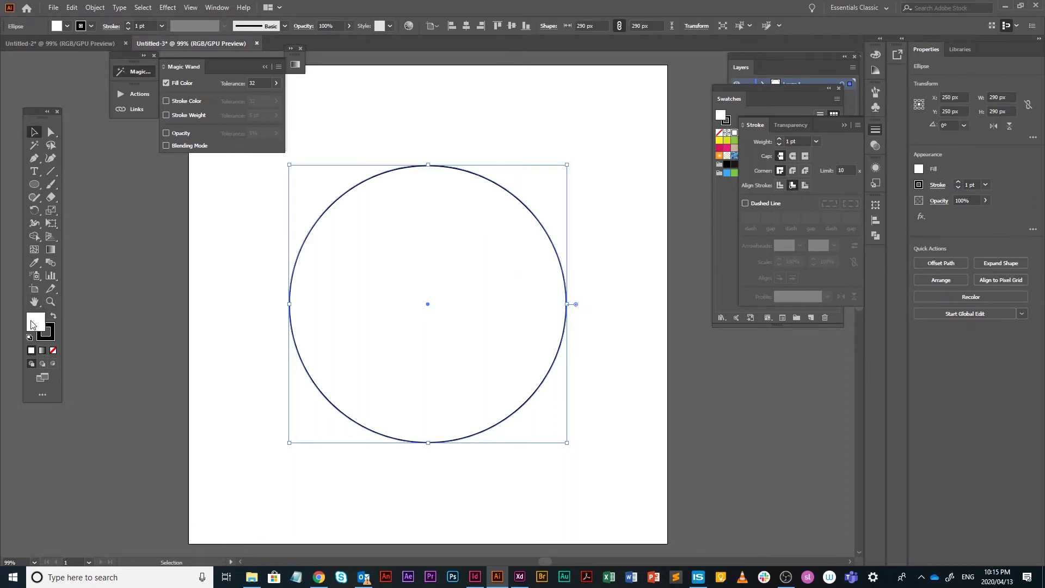
pyautogui.click(53, 351)
pyautogui.click(544, 222)
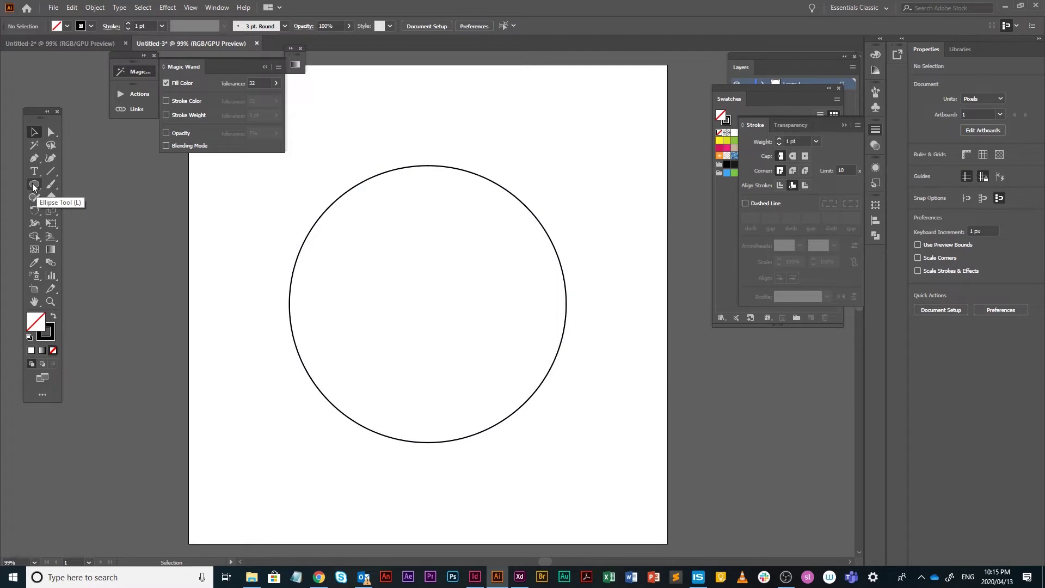
pyautogui.click(33, 185)
# Draw a tall narrow rectangle over the circle and align it to the circle's centre.
pyautogui.click(88, 184)
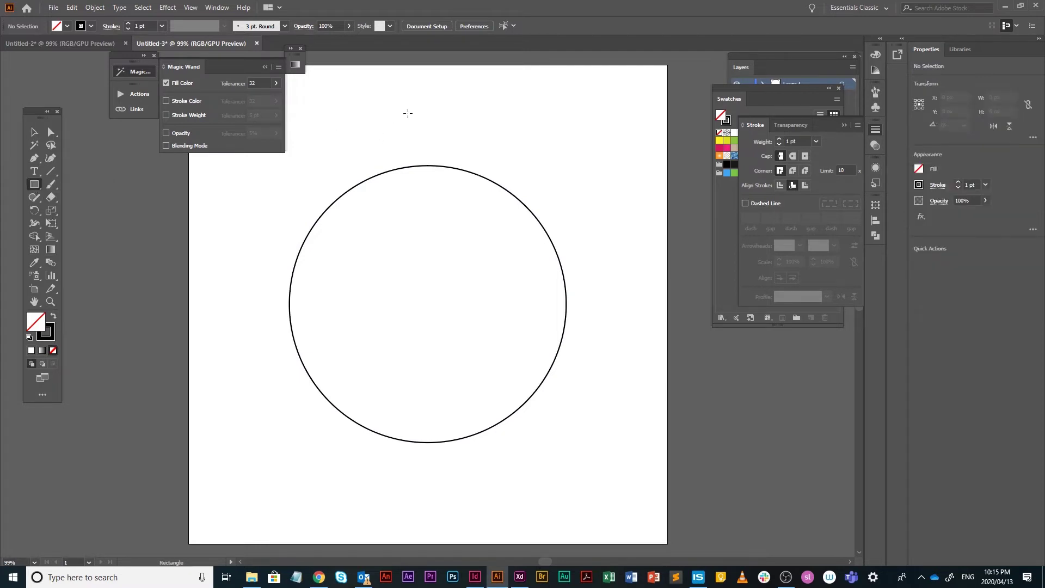
pyautogui.moveTo(408, 114)
pyautogui.mouseDown()
pyautogui.moveTo(427, 303)
pyautogui.moveTo(471, 497)
pyautogui.moveTo(493, 500)
pyautogui.mouseUp()
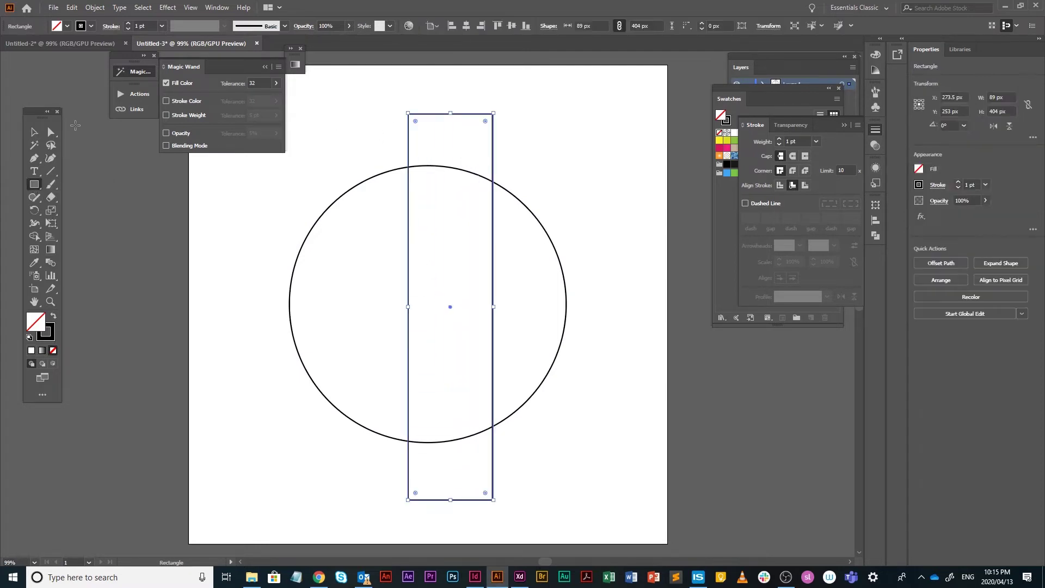
pyautogui.click(33, 132)
pyautogui.click(533, 145)
pyautogui.moveTo(492, 156); pyautogui.dragTo(472, 147)
pyautogui.moveTo(550, 95); pyautogui.dragTo(319, 493)
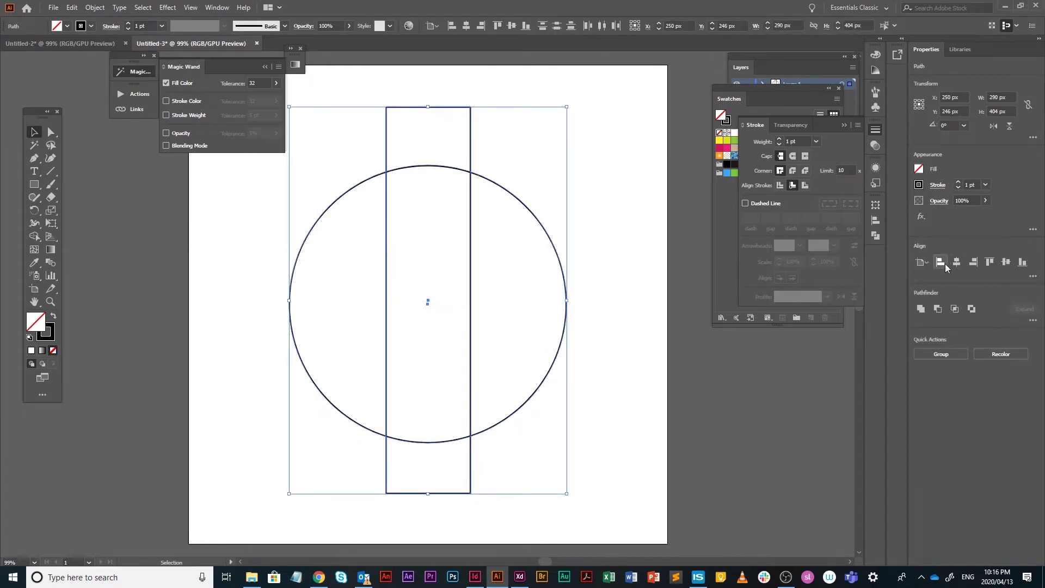
pyautogui.click(1006, 261)
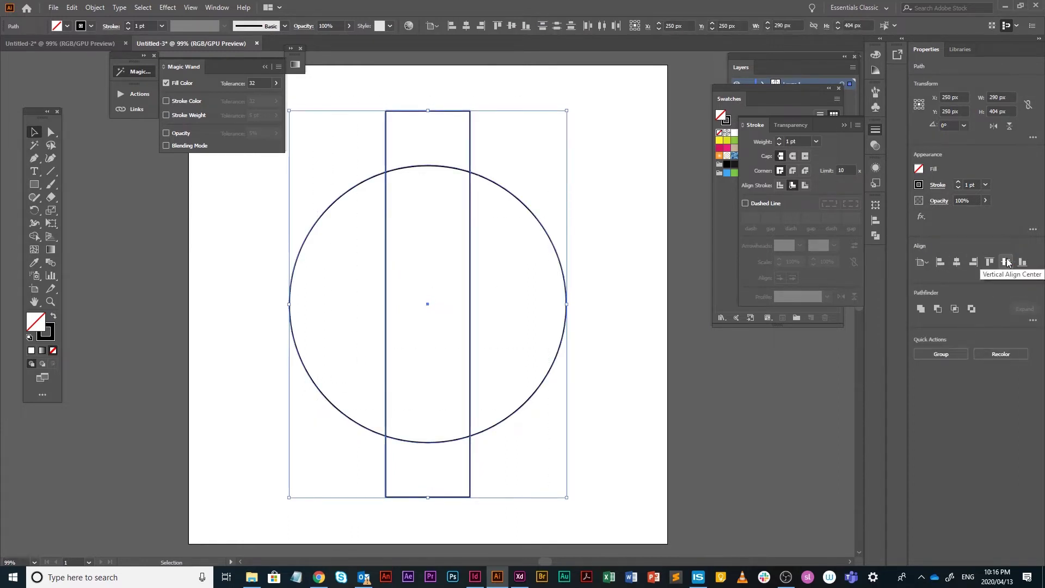
pyautogui.click(537, 164)
pyautogui.click(469, 145)
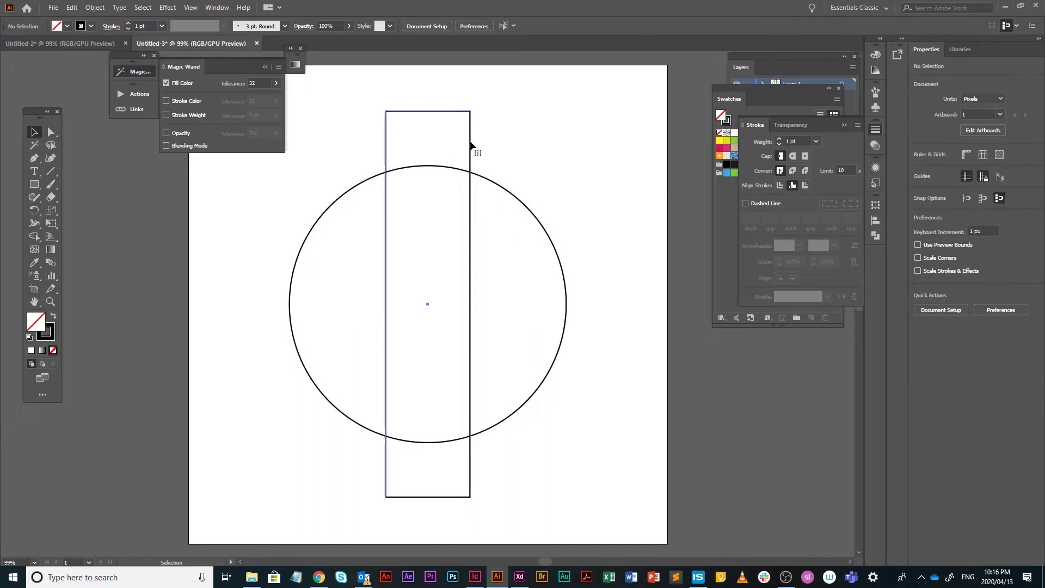
# Add a 90°-rotated copy of the rectangle to form a centred cross.
pyautogui.doubleClick(34, 210)
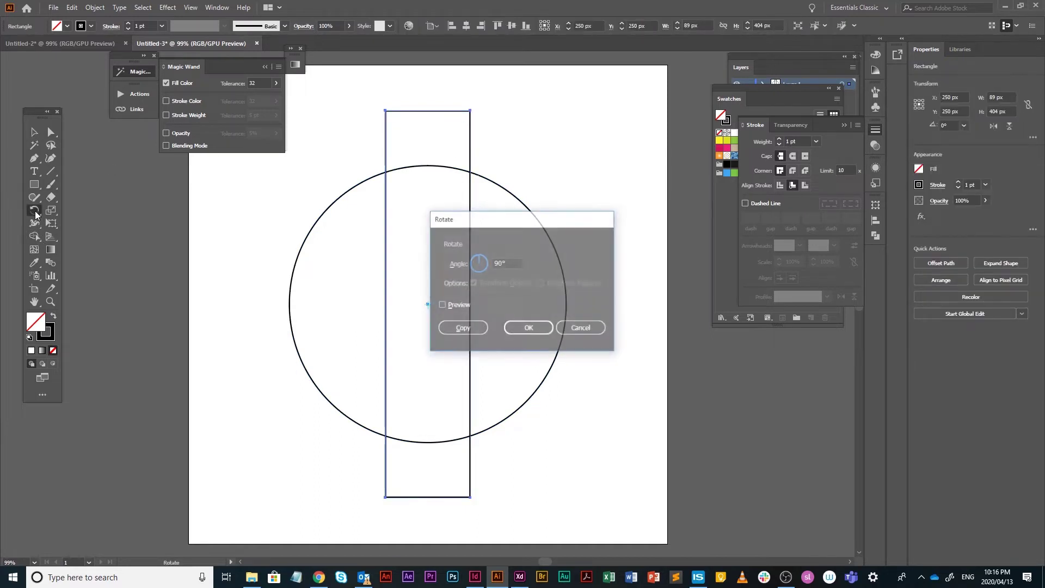
pyautogui.click(517, 263)
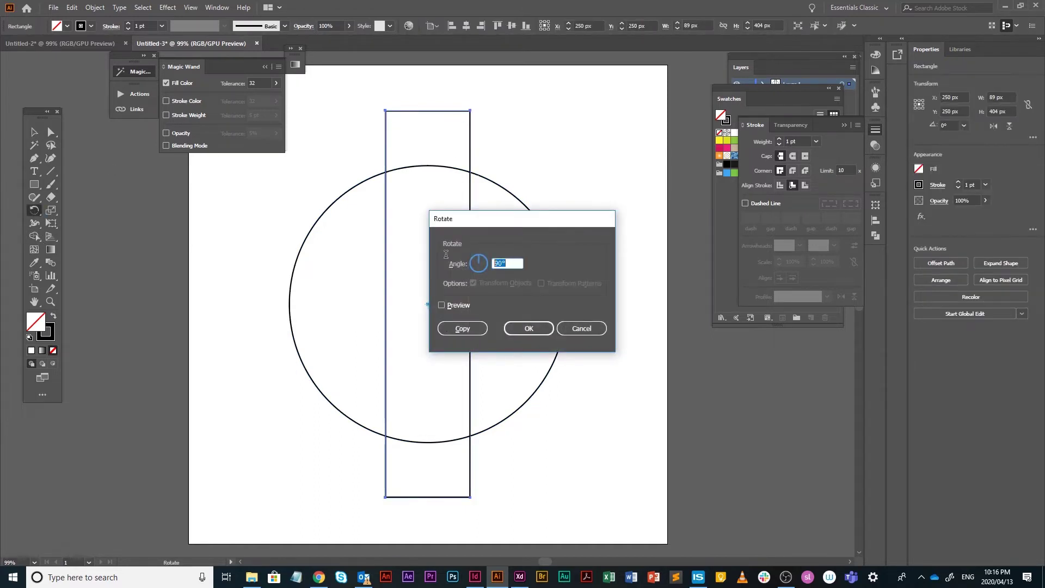
pyautogui.click(453, 307)
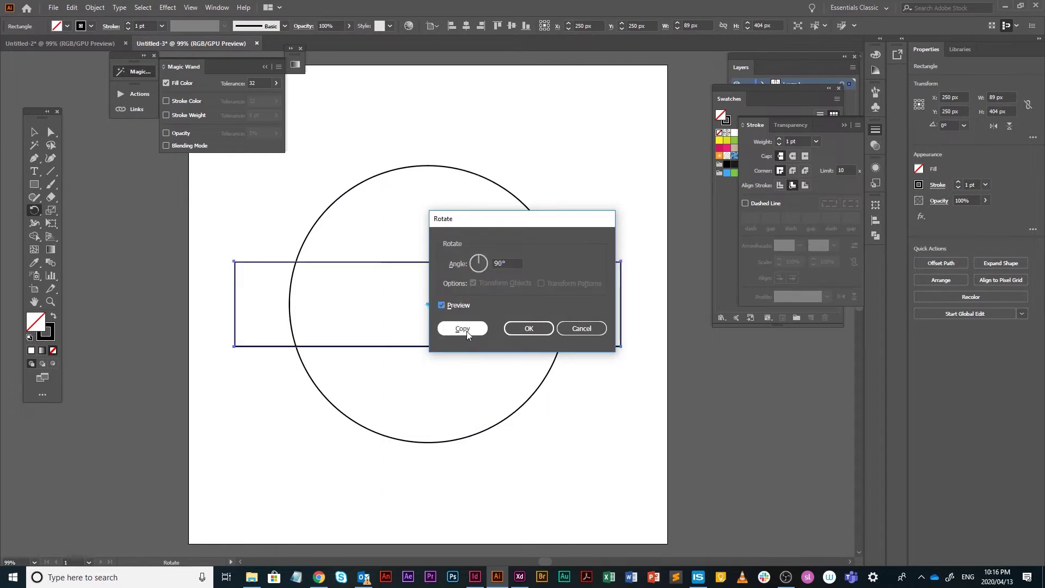
pyautogui.click(464, 329)
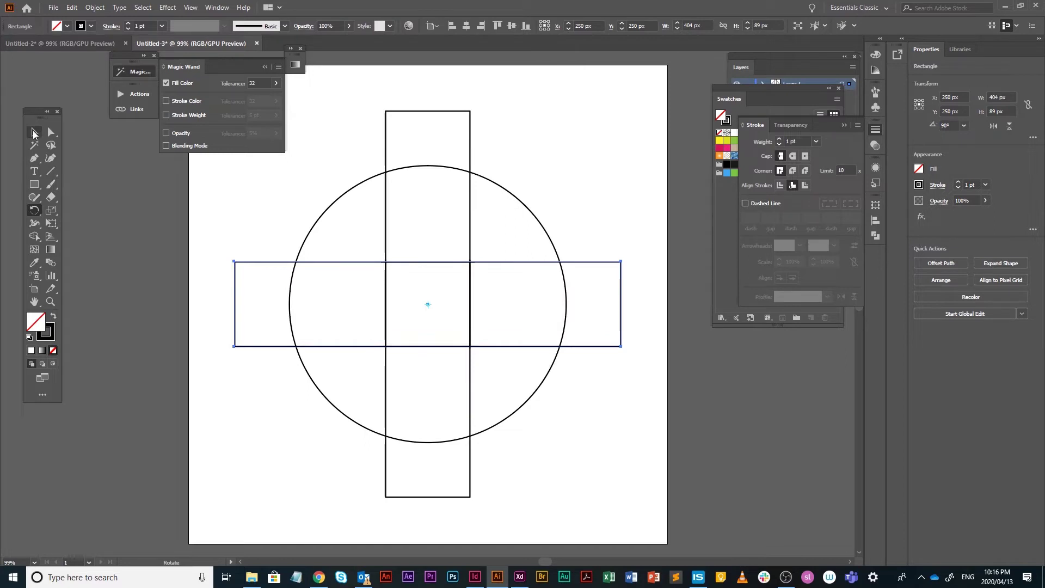
pyautogui.press('v')
pyautogui.click(589, 172)
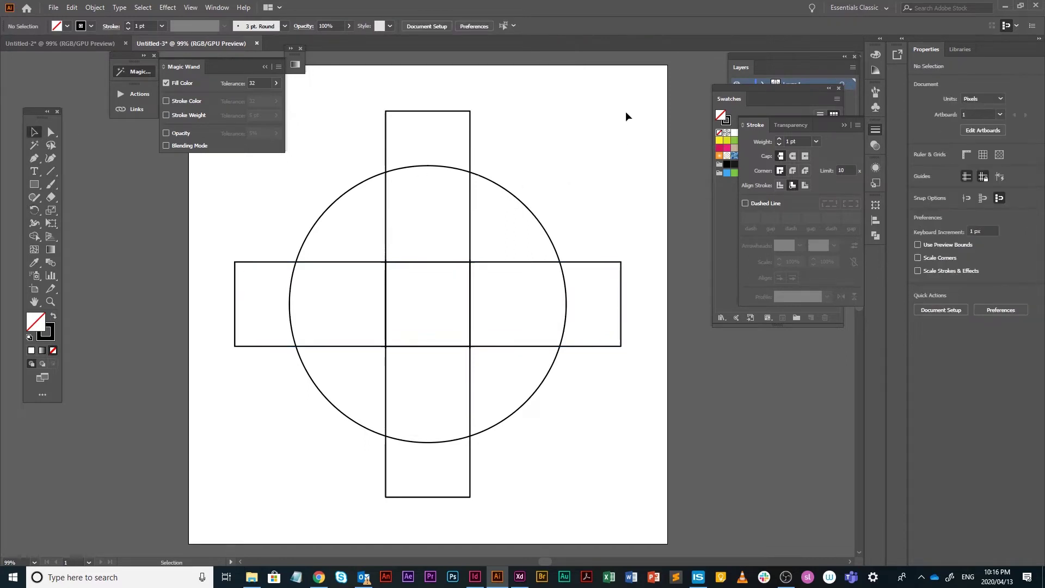
pyautogui.moveTo(628, 112); pyautogui.dragTo(258, 534)
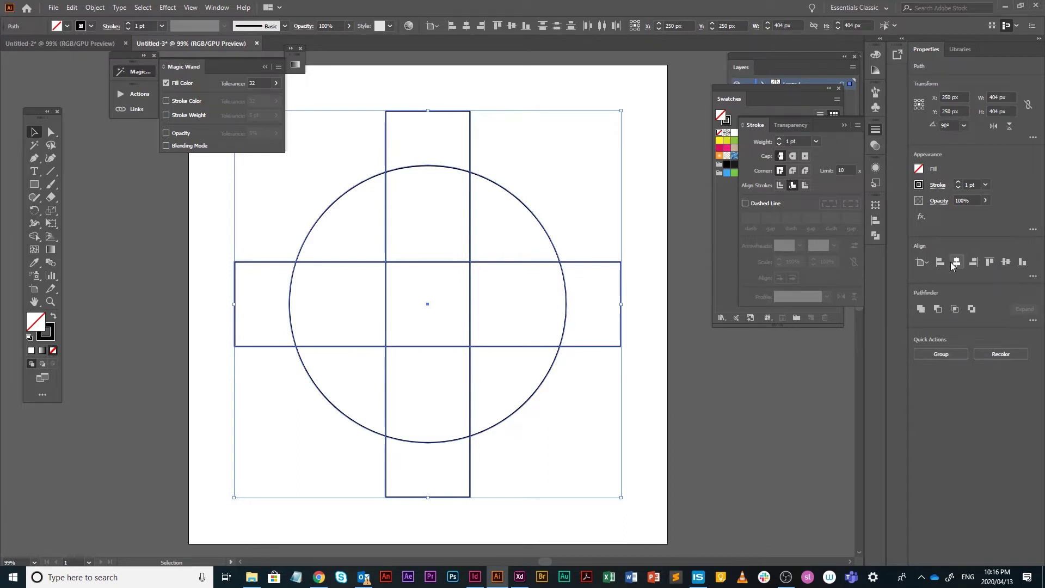
pyautogui.click(593, 95)
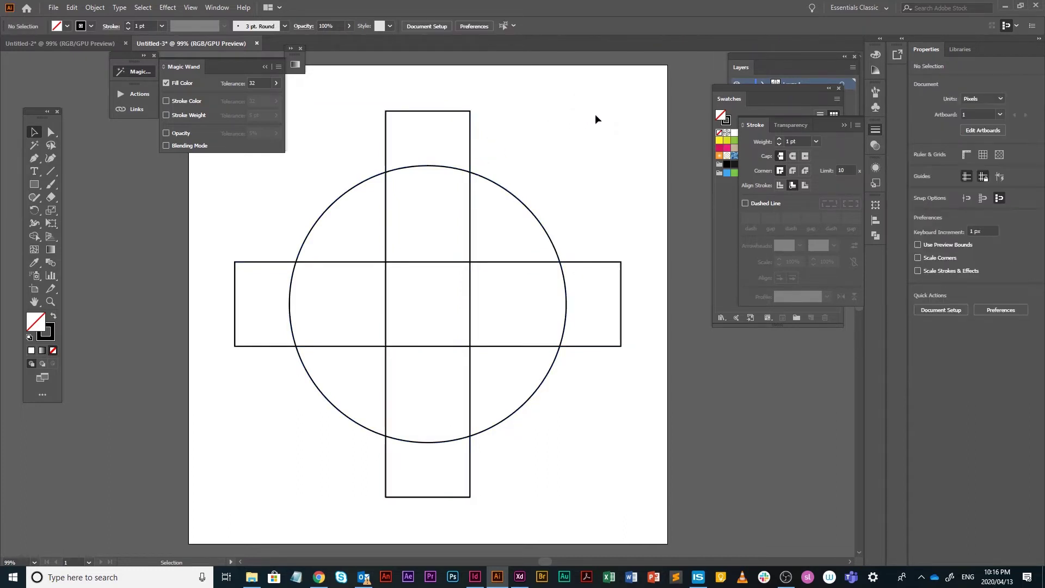
# Subtract the cross from the circle with Pathfinder Minus Front, leaving four quarter pieces.
pyautogui.moveTo(616, 109); pyautogui.dragTo(228, 515)
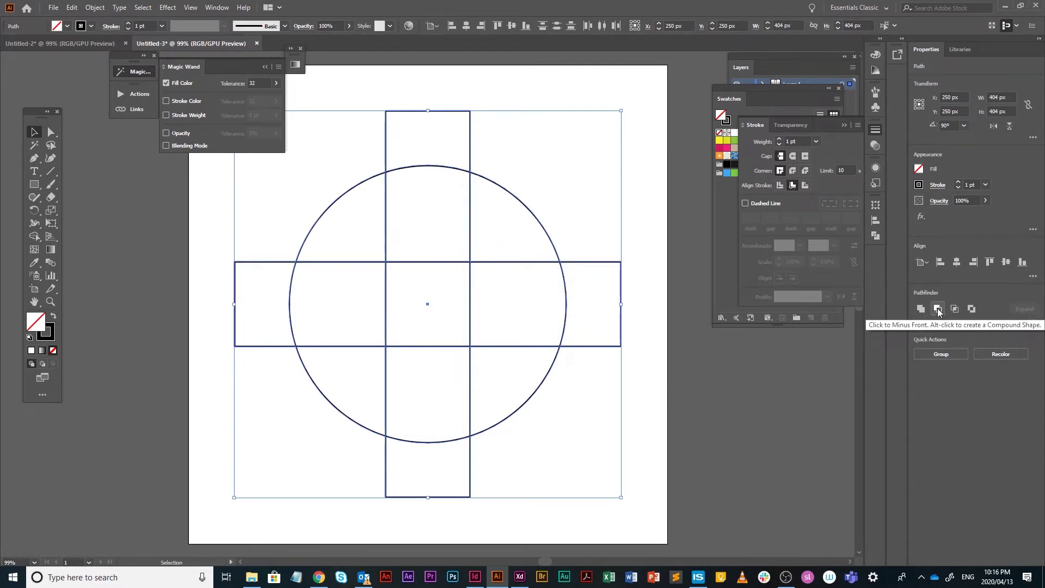
pyautogui.click(938, 309)
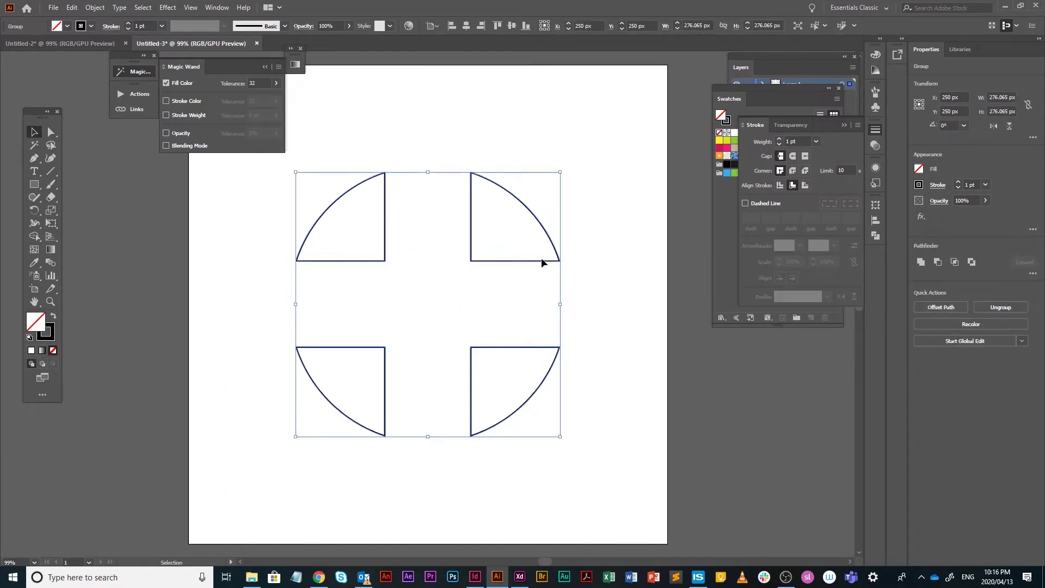
pyautogui.click(611, 204)
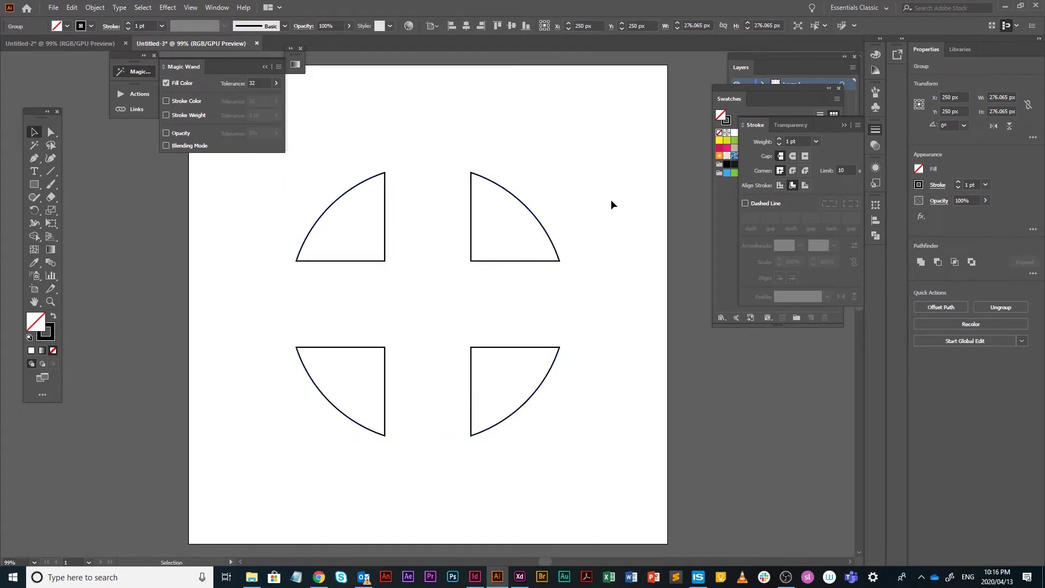
# Delete the inner corner anchors of the four pieces and select the remaining open arcs.
pyautogui.click(50, 132)
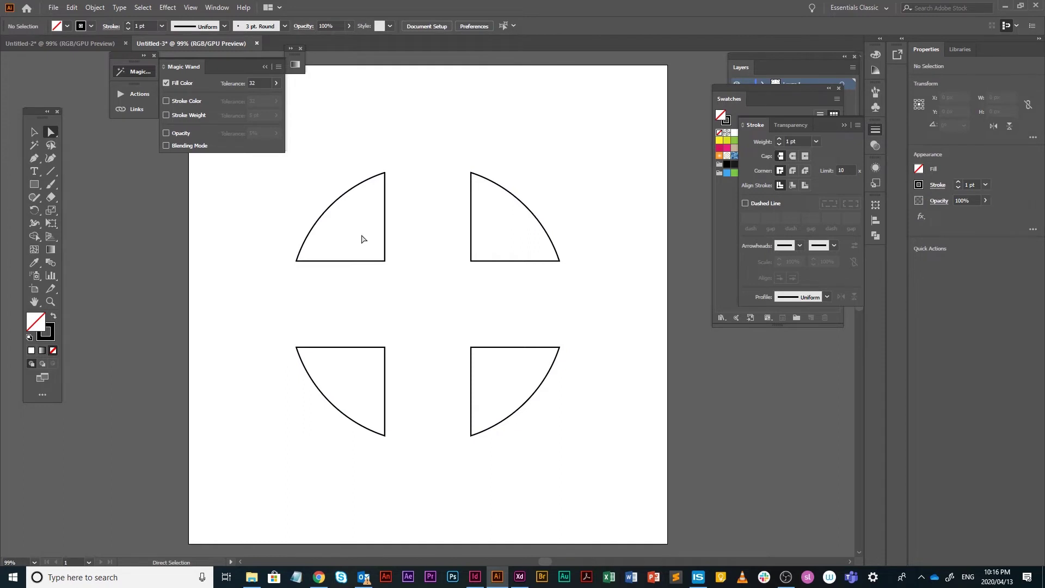
pyautogui.moveTo(351, 226); pyautogui.dragTo(518, 391)
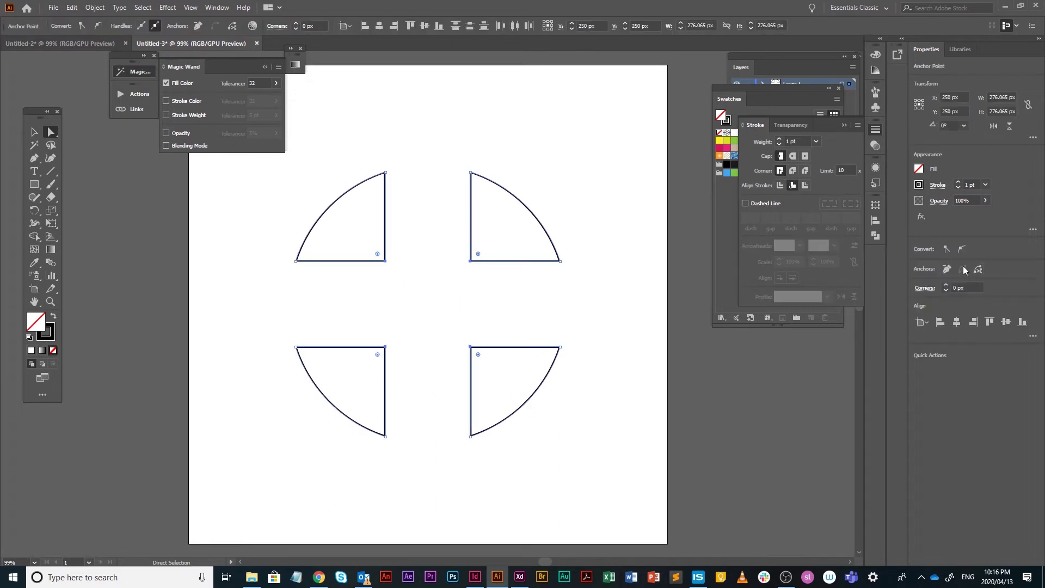
pyautogui.press('Delete')
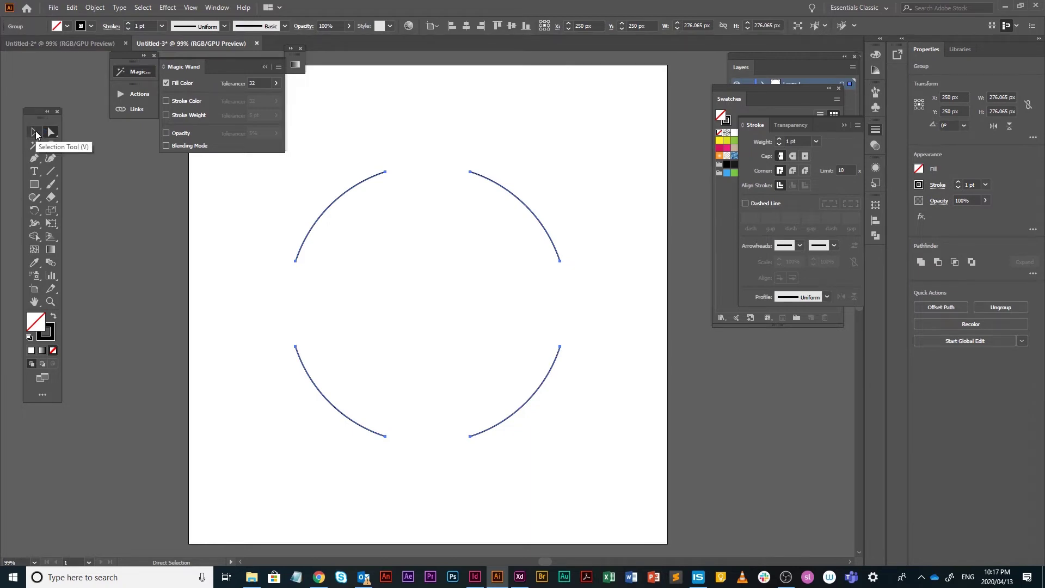
pyautogui.click(36, 134)
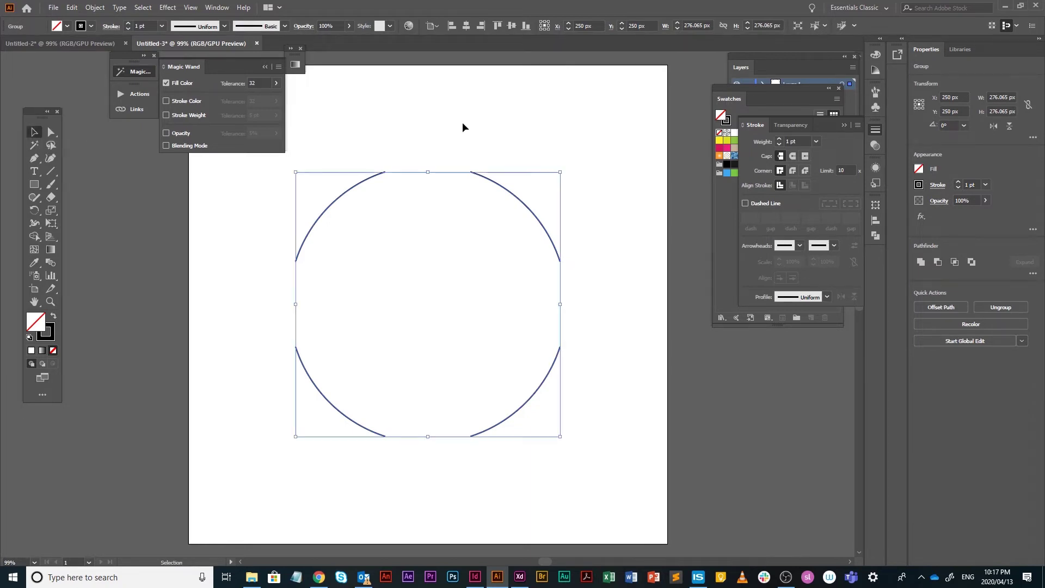
pyautogui.moveTo(318, 131); pyautogui.dragTo(631, 495)
# Give the arcs an 8 pt stroke with round caps, then return to Adobe XD.
pyautogui.click(977, 184)
pyautogui.write('8')
pyautogui.press('Return')
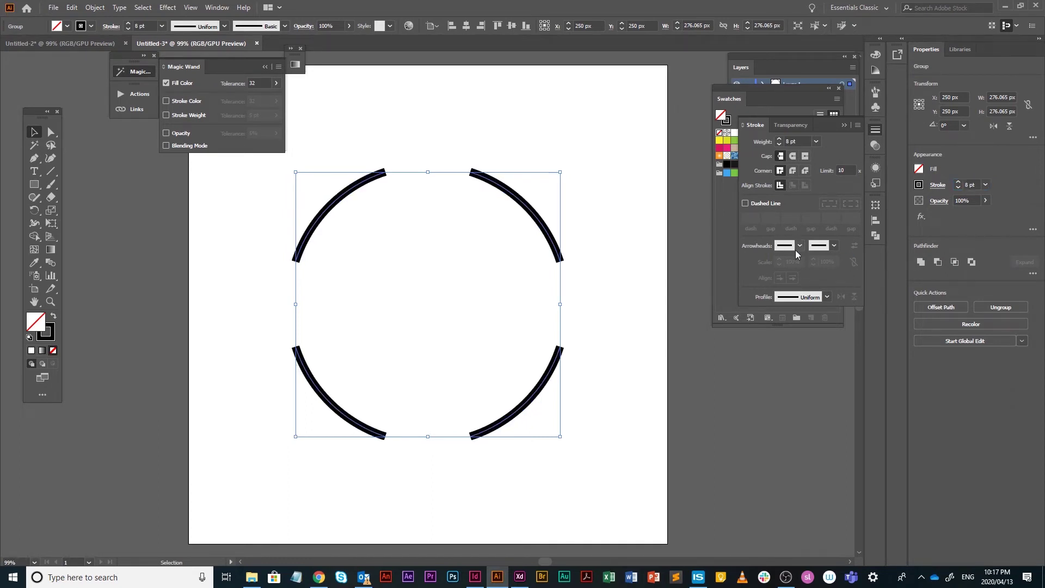
pyautogui.click(795, 157)
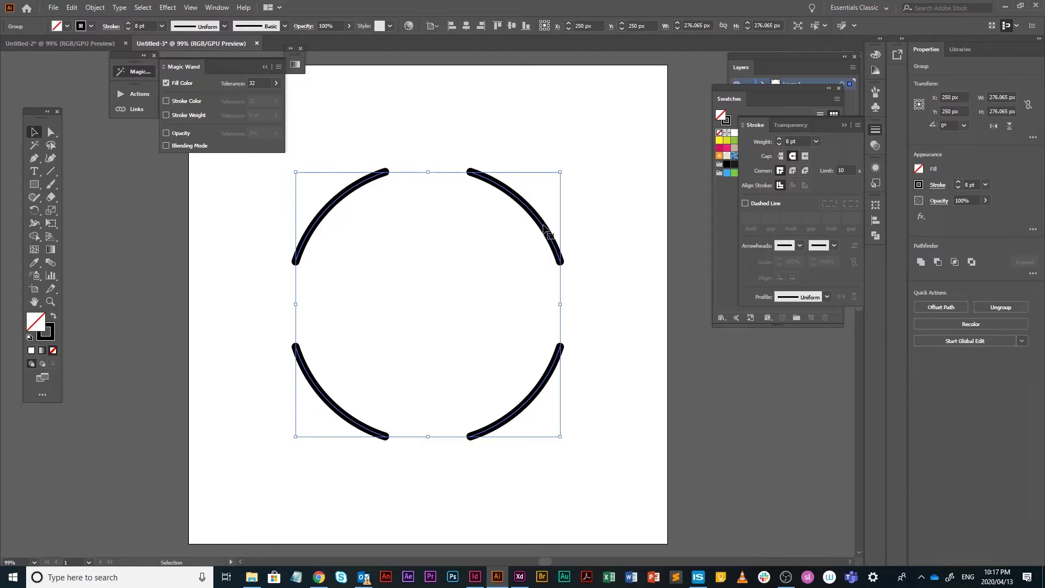
pyautogui.hotkey('alt', 'Tab')
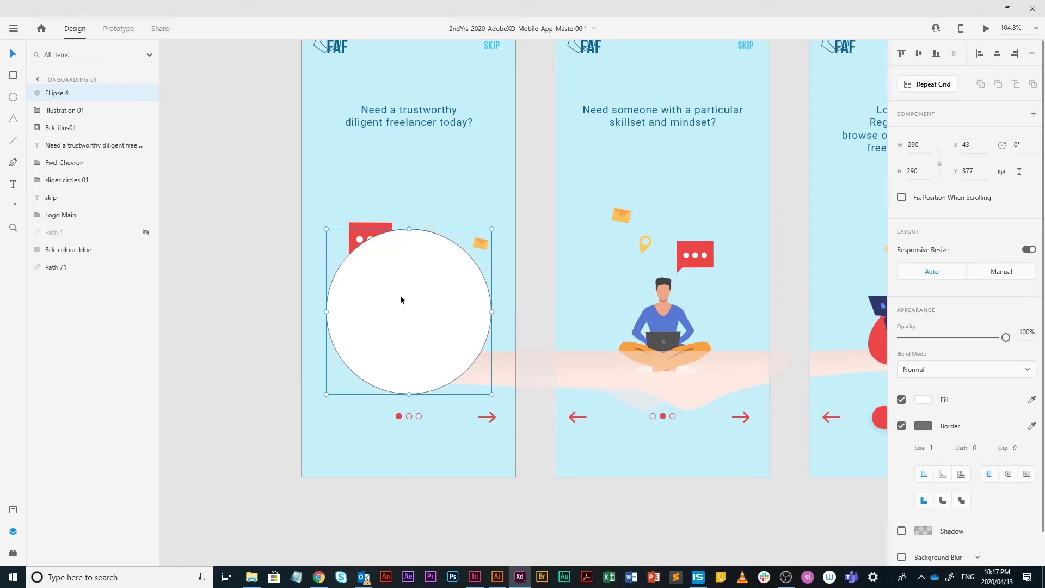
# Paste the arc ring around the Onboarding 01 illustration and name its group 'selector'.
pyautogui.hotkey('ctrl', 'v')
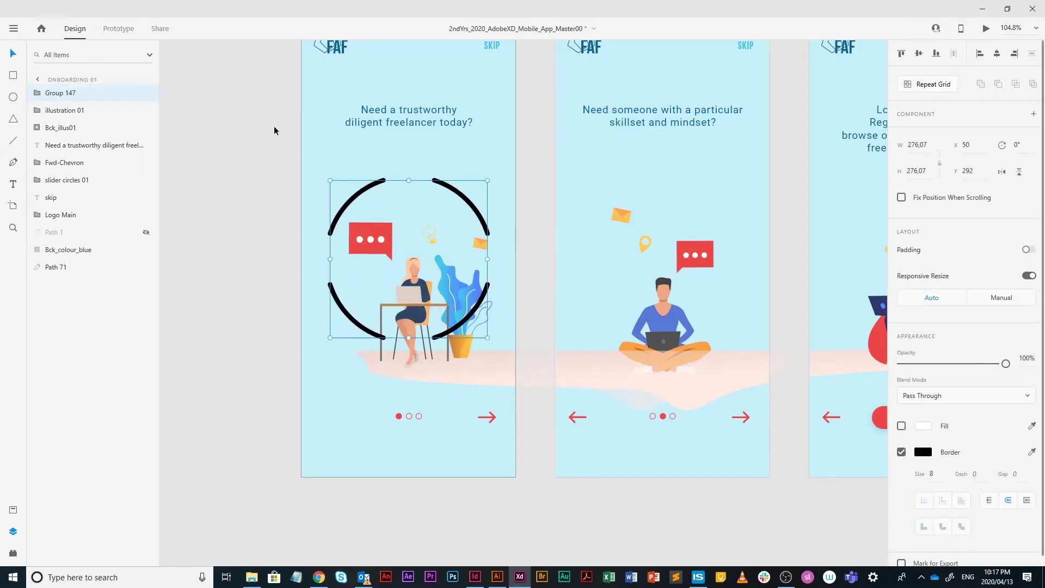
pyautogui.moveTo(462, 198); pyautogui.dragTo(462, 249)
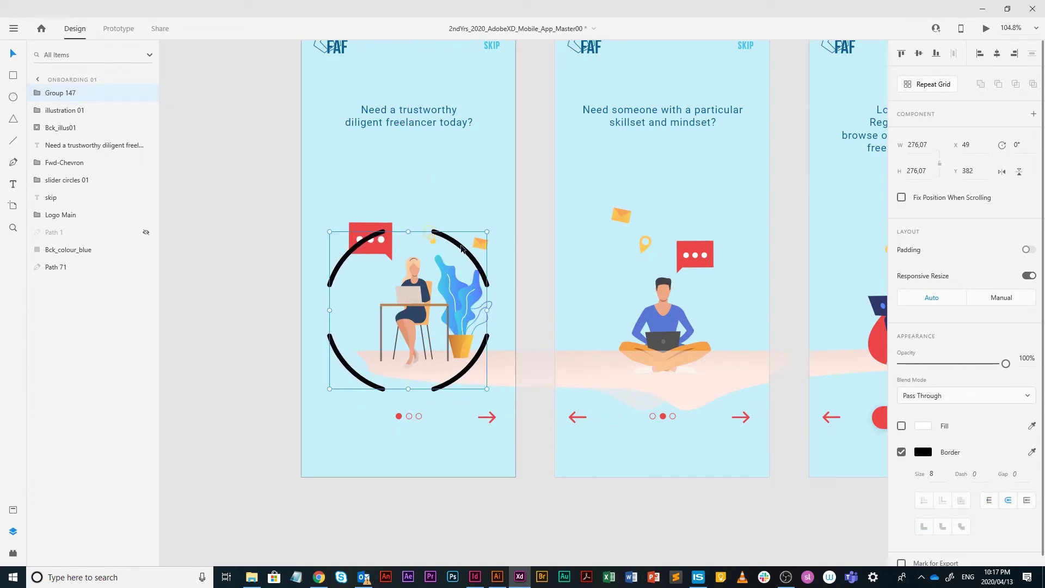
pyautogui.doubleClick(71, 93)
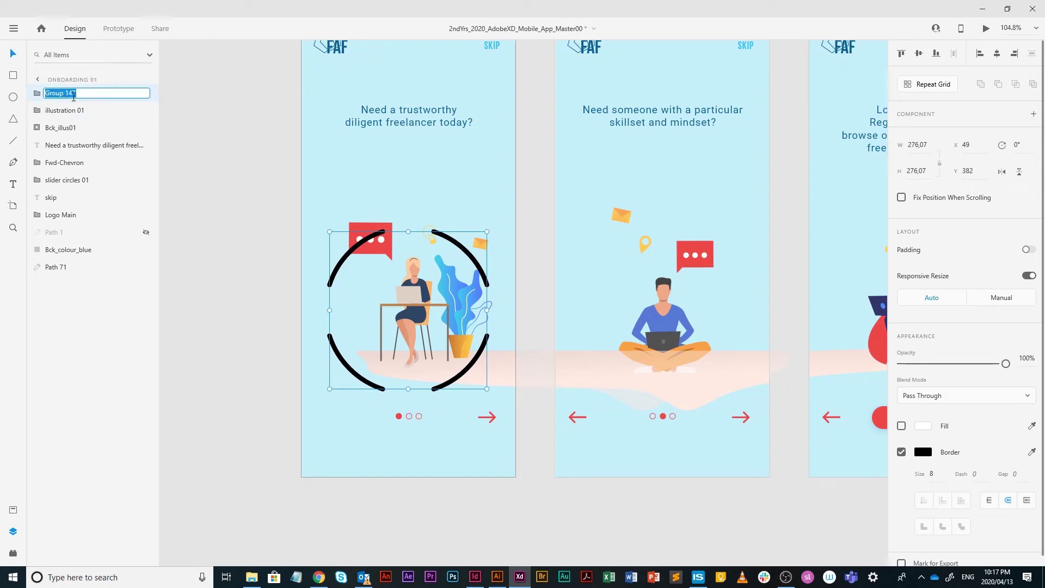
pyautogui.write('selector')
pyautogui.press('Return')
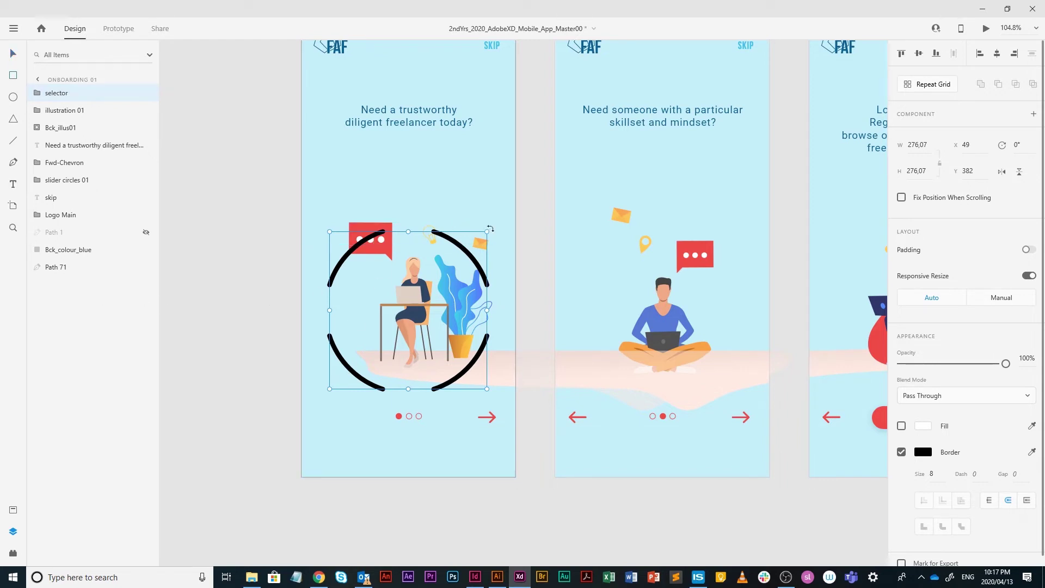
# Rotate the selector ring to -135°.
pyautogui.moveTo(489, 228); pyautogui.dragTo(303, 186)
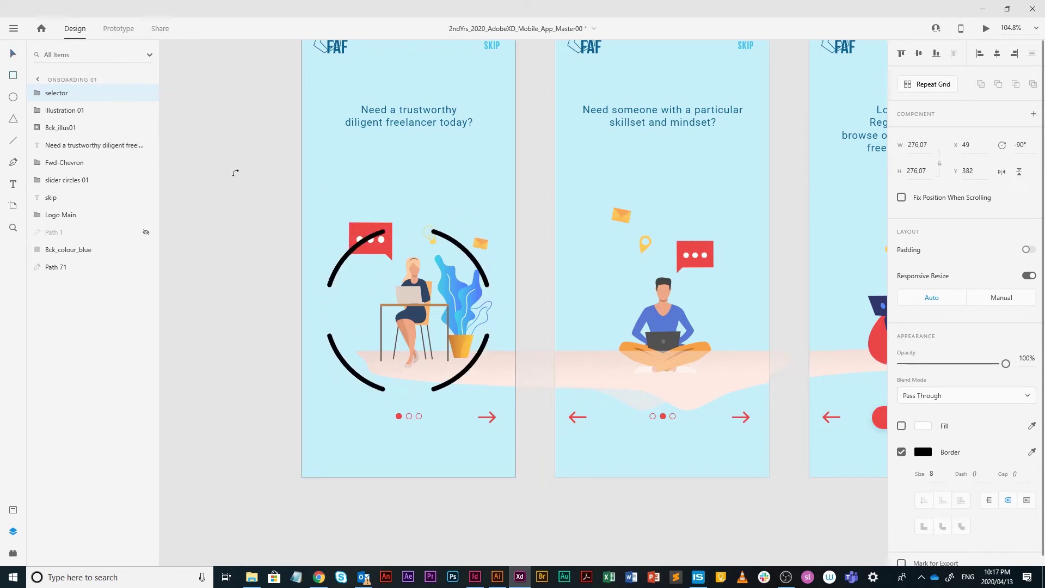
pyautogui.moveTo(236, 172); pyautogui.dragTo(341, 306)
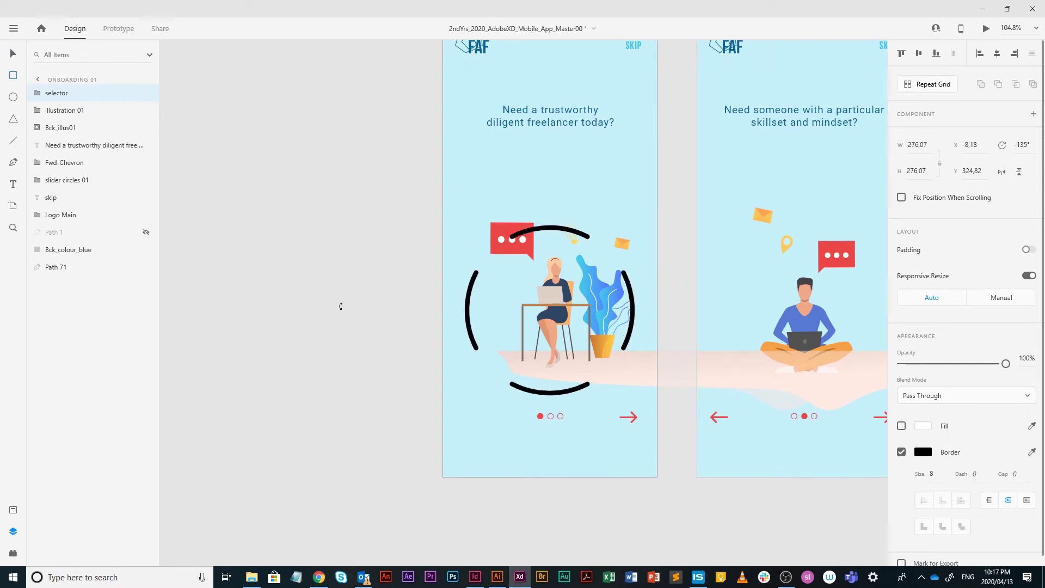
pyautogui.moveTo(341, 306); pyautogui.dragTo(340, 306)
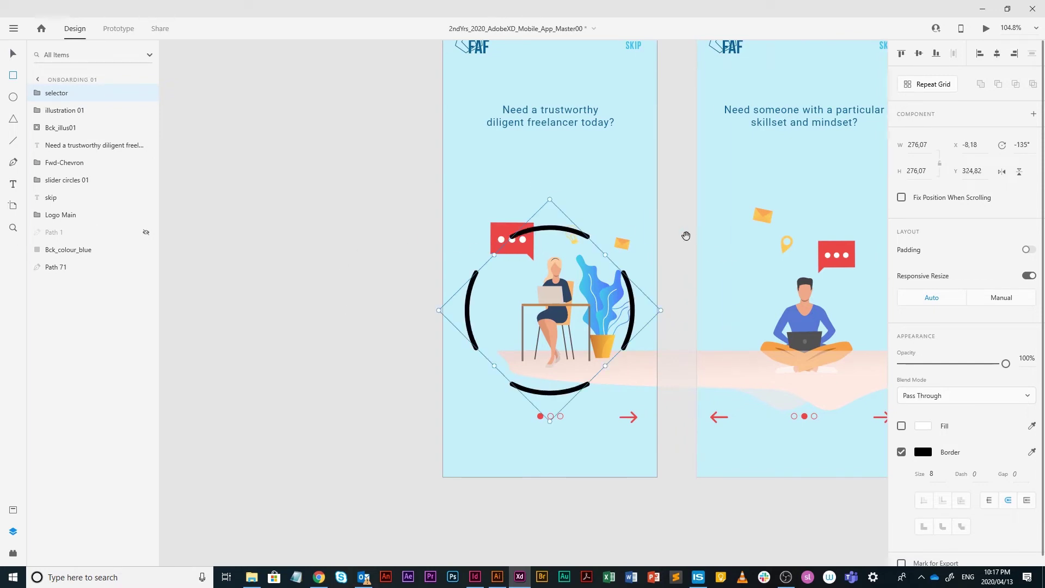
pyautogui.moveTo(564, 235); pyautogui.dragTo(460, 232)
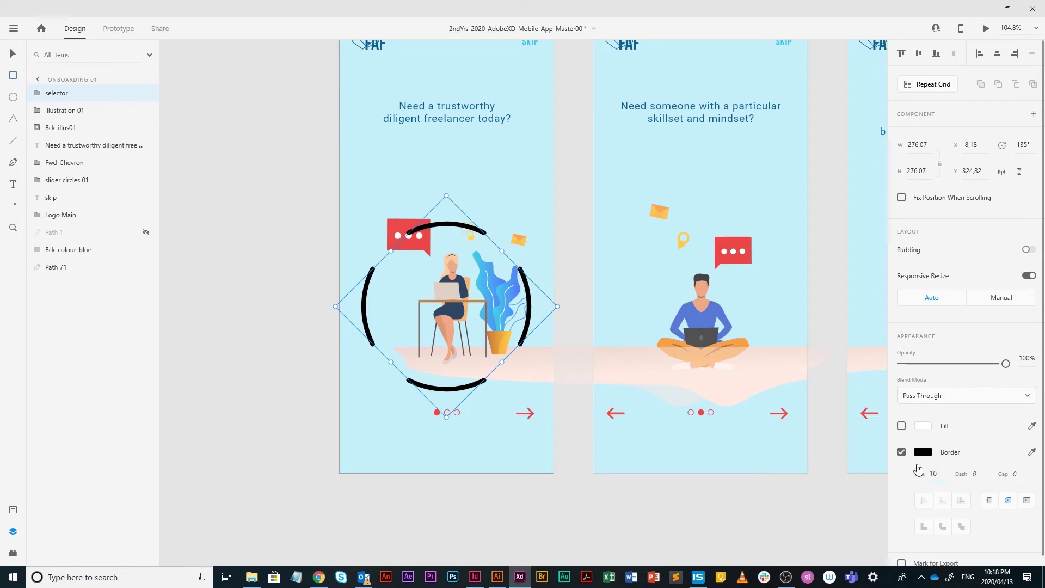
# Set the selector arcs' border size to 12.
pyautogui.press('Return')
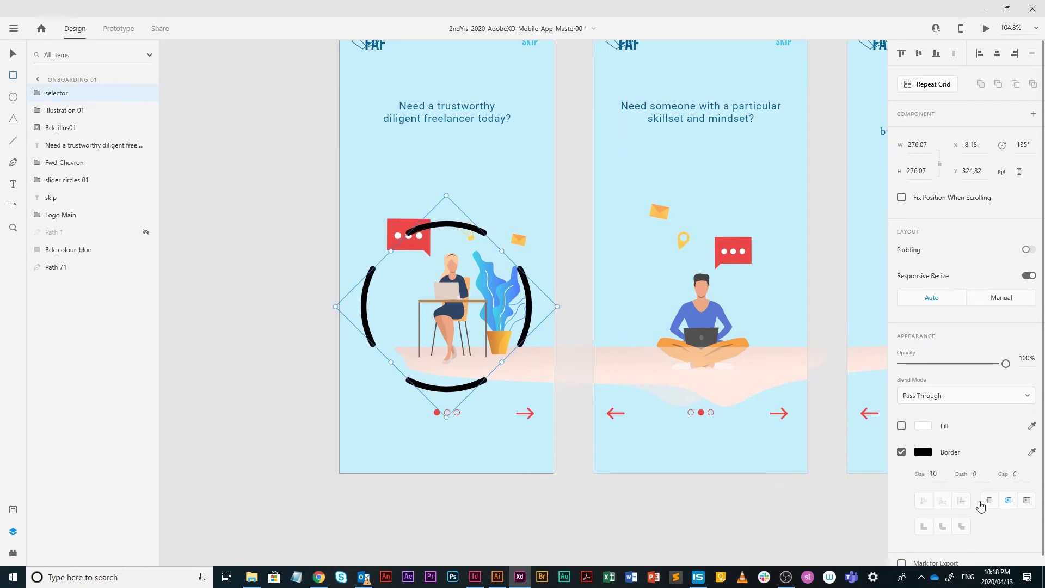
pyautogui.click(933, 473)
pyautogui.write('12')
pyautogui.press('Return')
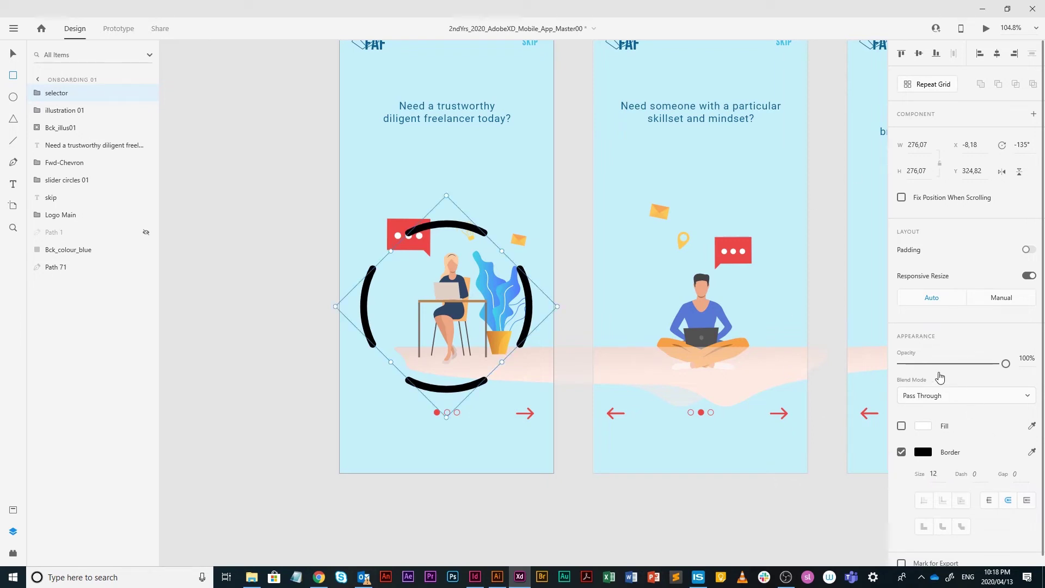
# Colour the bottom arc's border blue #5779D4.
pyautogui.click(13, 53)
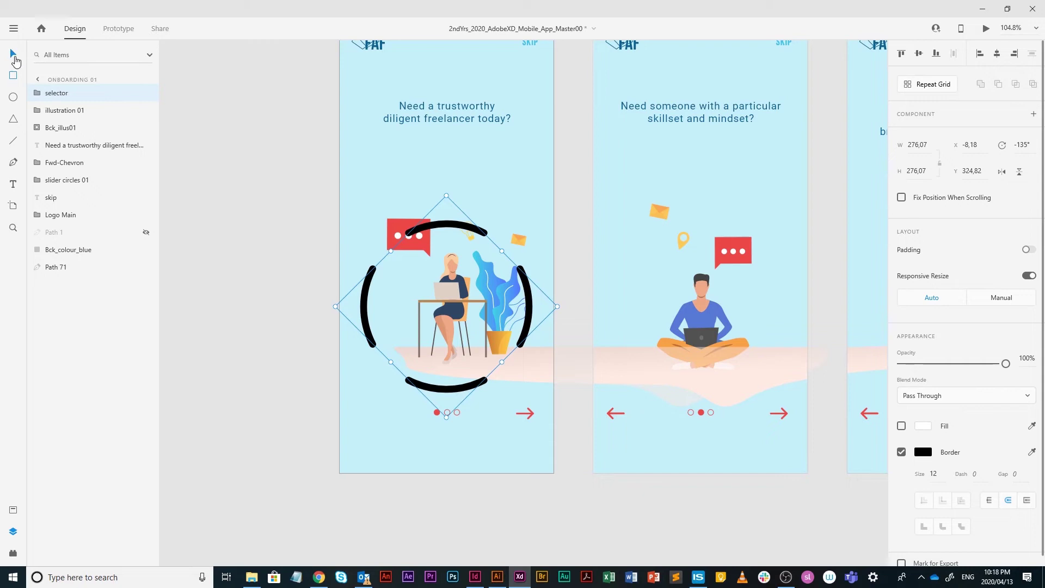
pyautogui.doubleClick(464, 390)
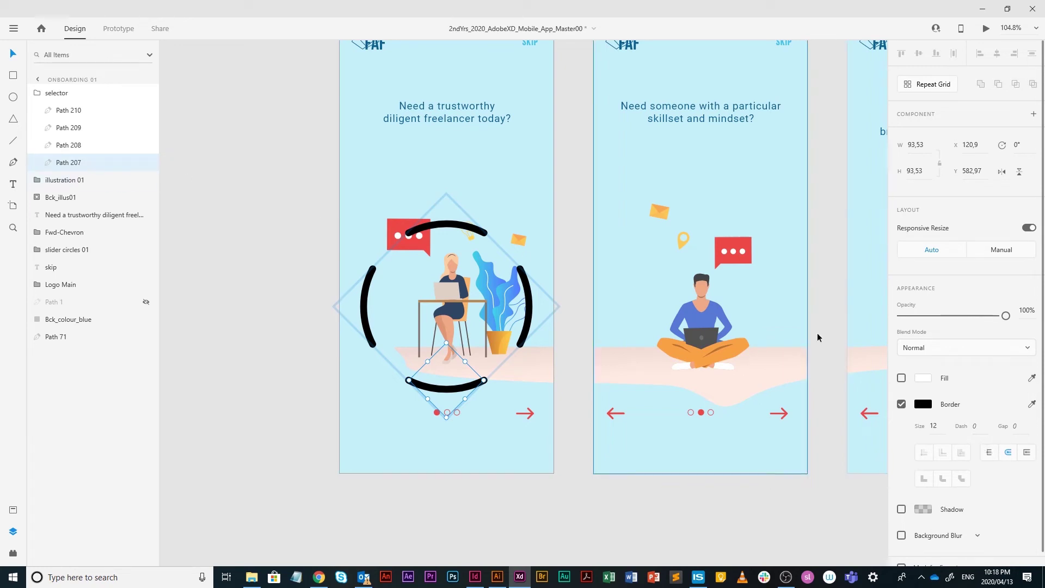
pyautogui.click(924, 406)
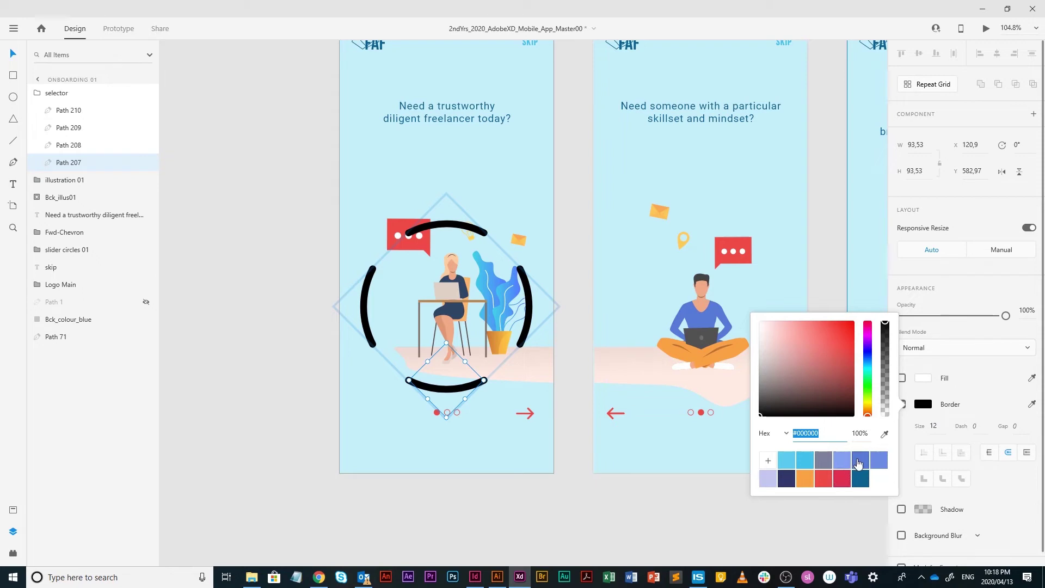
pyautogui.click(860, 462)
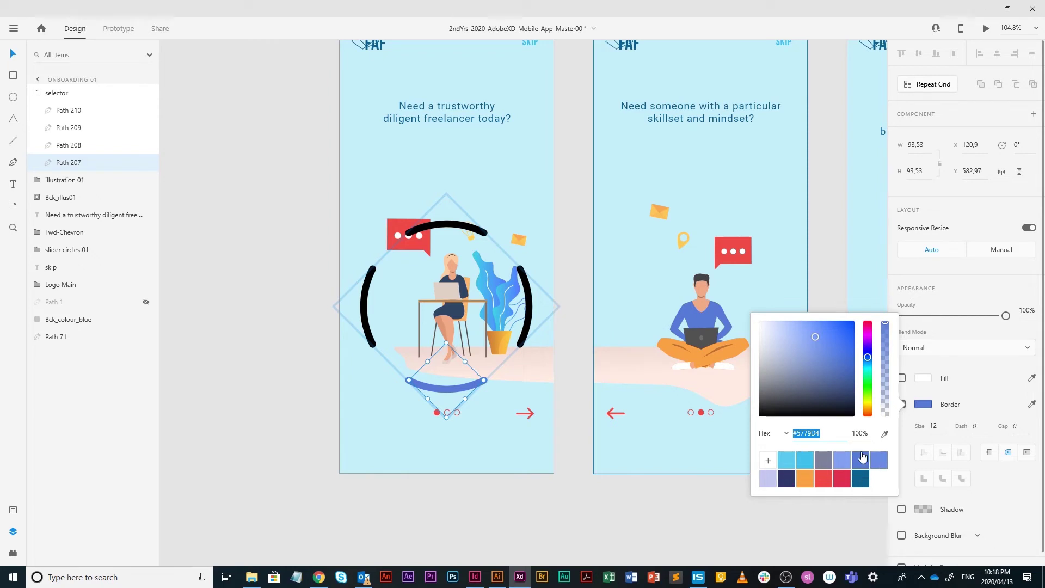
# Turn off the borders of the left, right and top arcs.
pyautogui.click(366, 292)
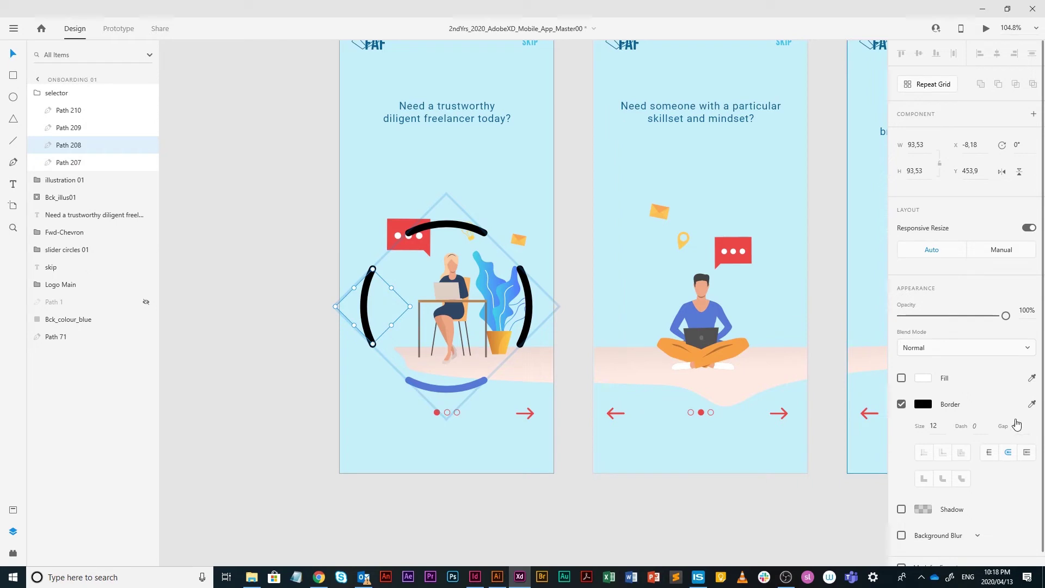
pyautogui.click(902, 404)
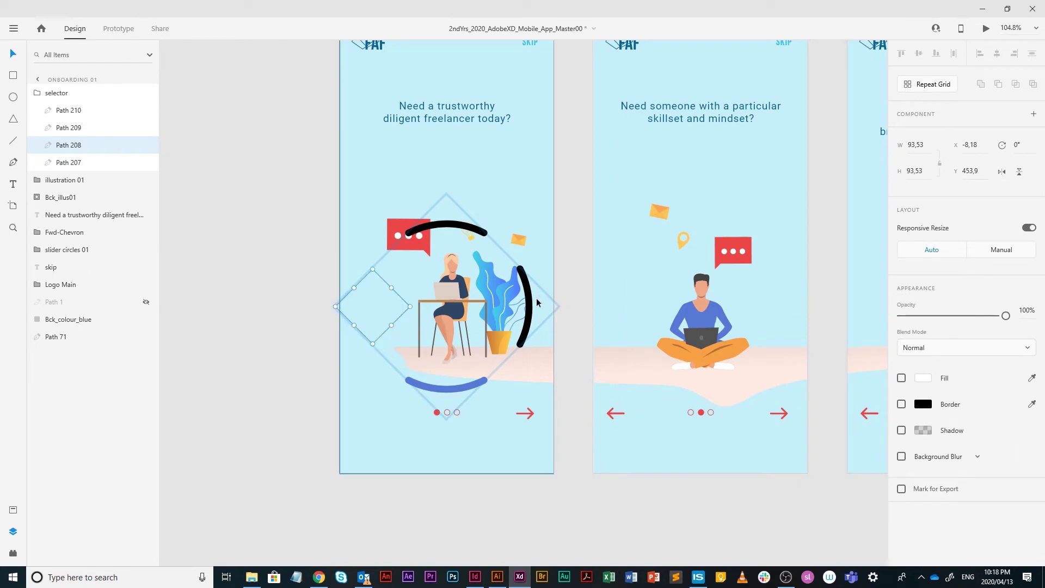
pyautogui.click(536, 298)
pyautogui.click(902, 404)
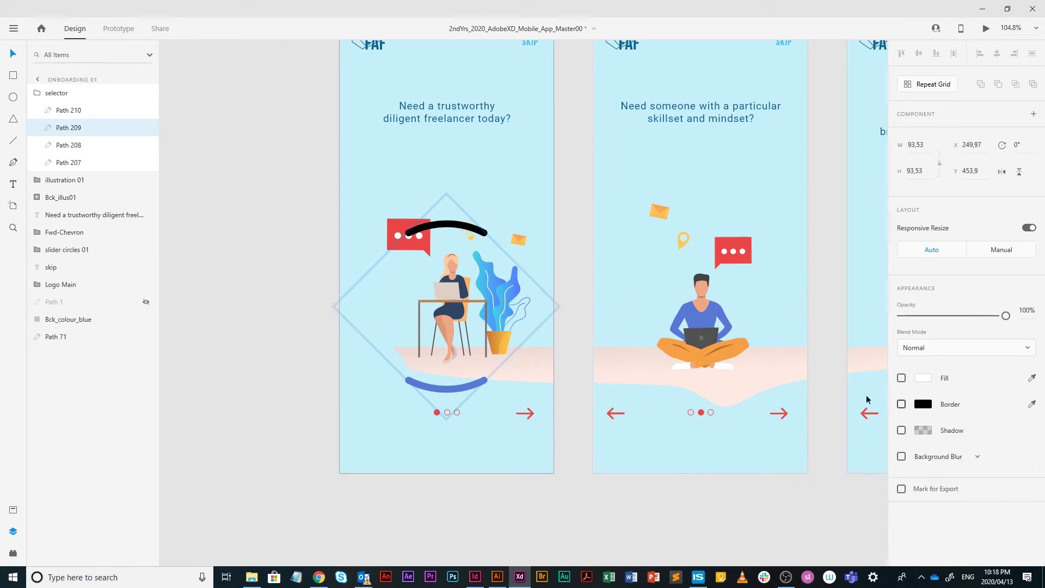
pyautogui.click(472, 229)
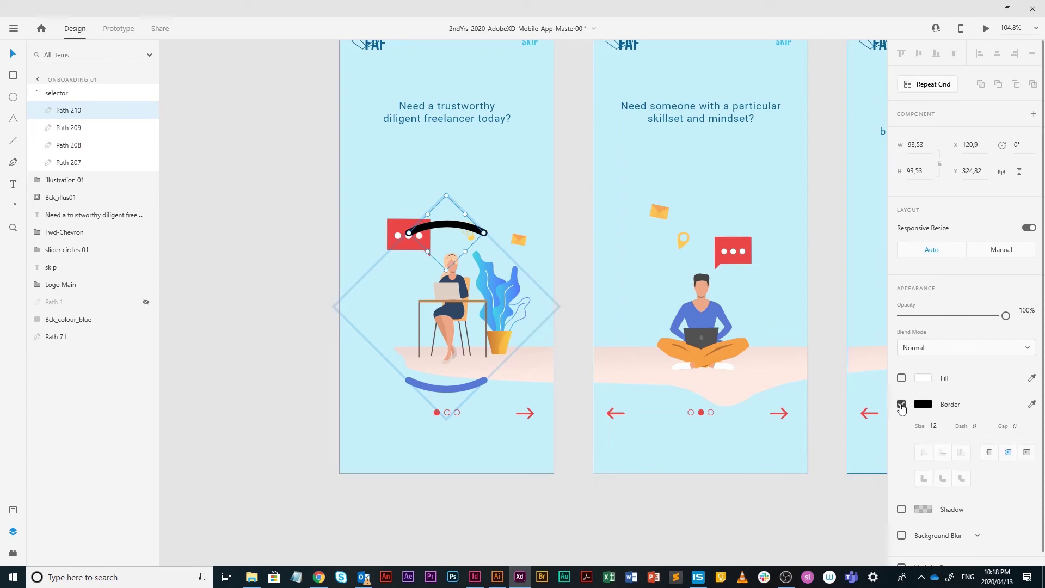
pyautogui.click(901, 404)
pyautogui.click(707, 489)
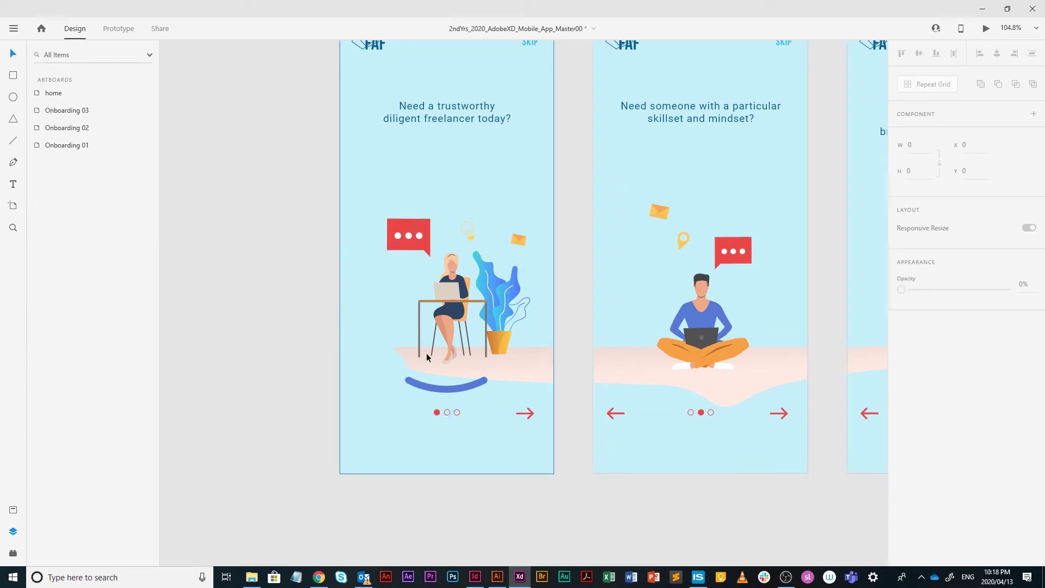
pyautogui.click(462, 393)
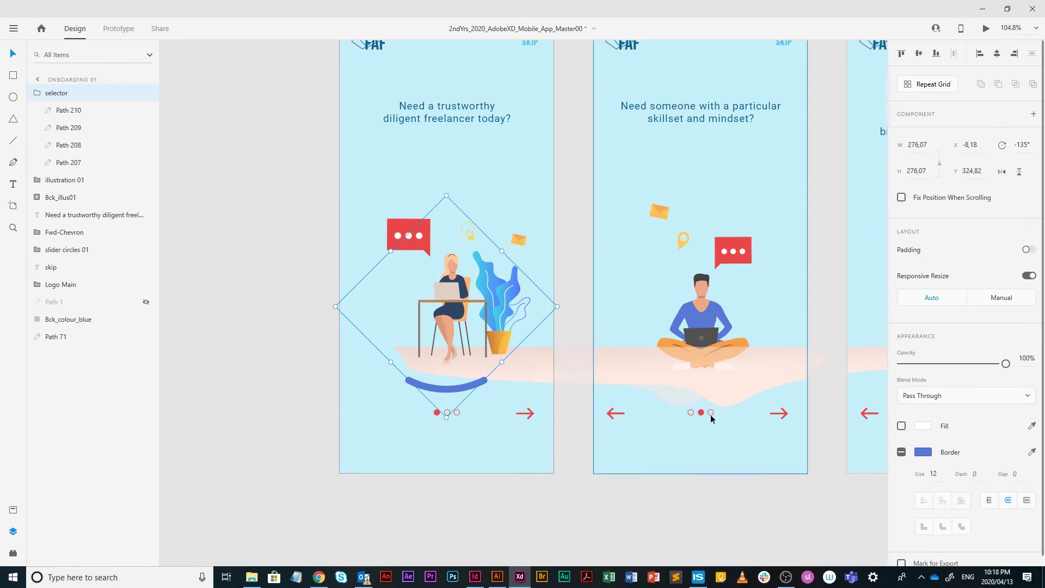
# Paste the selector onto Onboarding 02 and rotate it to -45° so the arc sits left.
pyautogui.moveTo(722, 405); pyautogui.dragTo(518, 408)
pyautogui.click(584, 201)
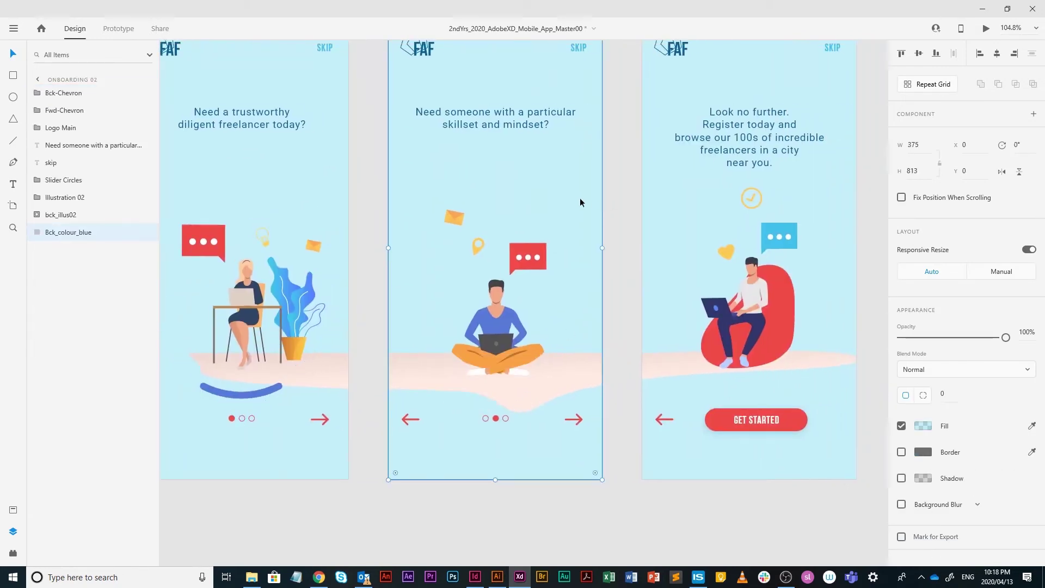
pyautogui.hotkey('ctrl', 'v')
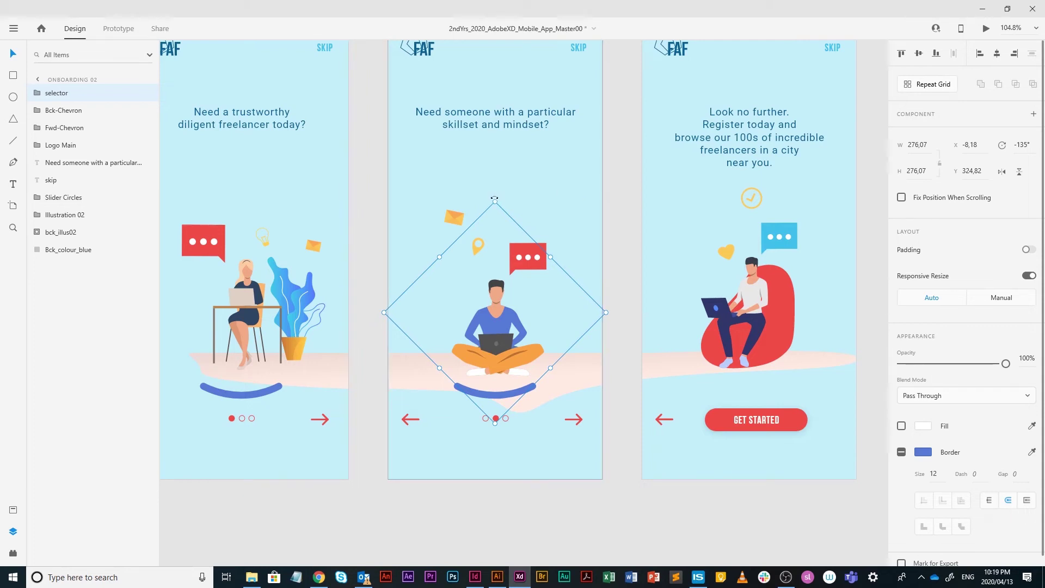
pyautogui.moveTo(494, 199); pyautogui.dragTo(706, 284)
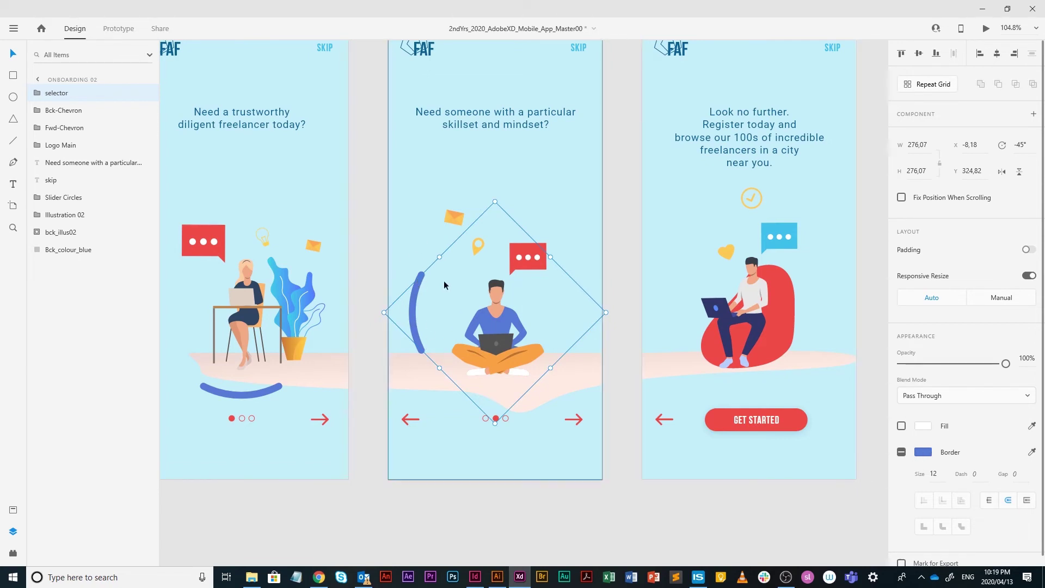
# Recolour the copied selector's arc orange #FAA146.
pyautogui.doubleClick(414, 302)
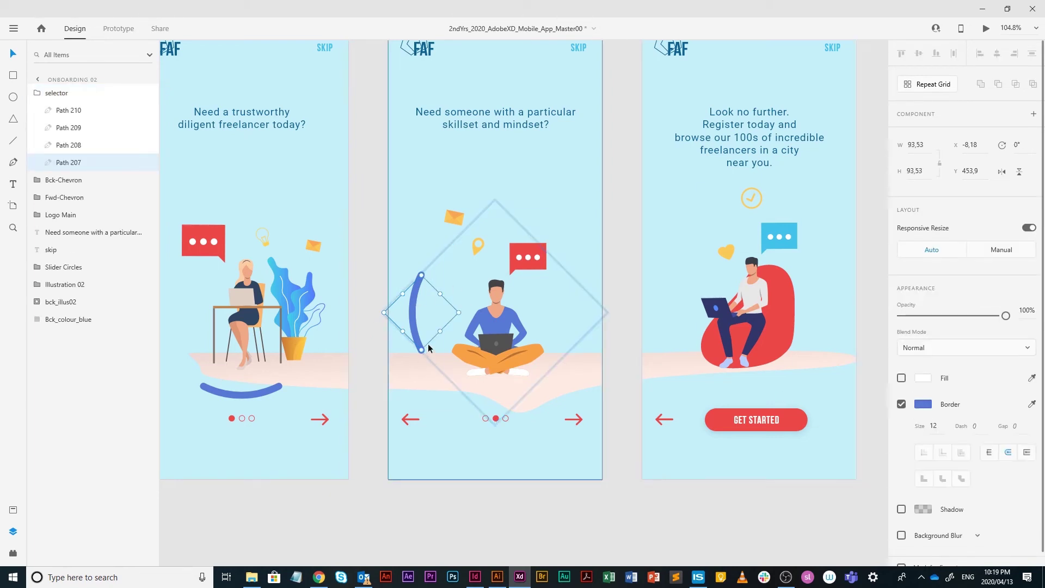
pyautogui.click(924, 405)
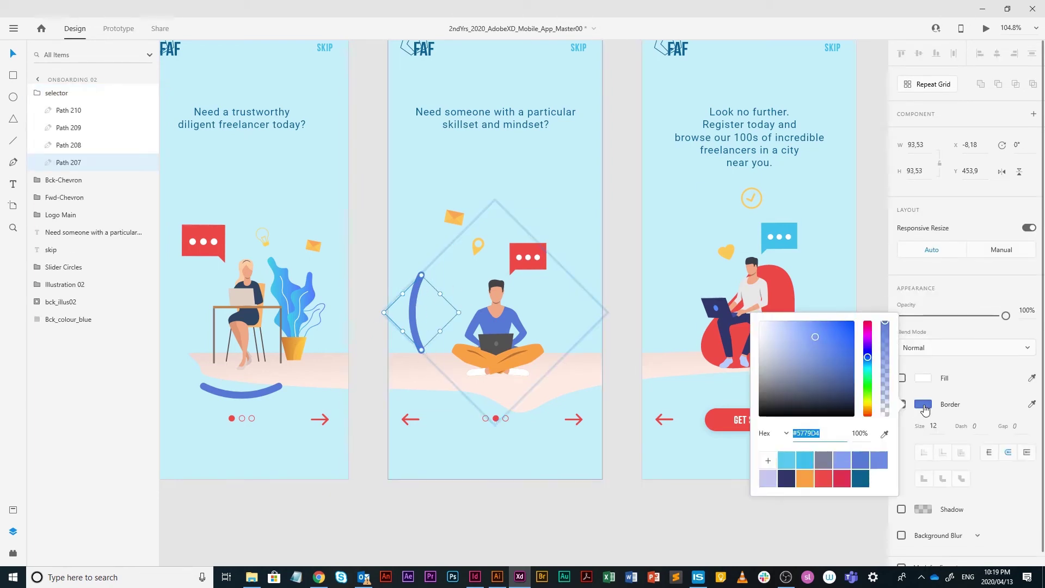
pyautogui.click(805, 479)
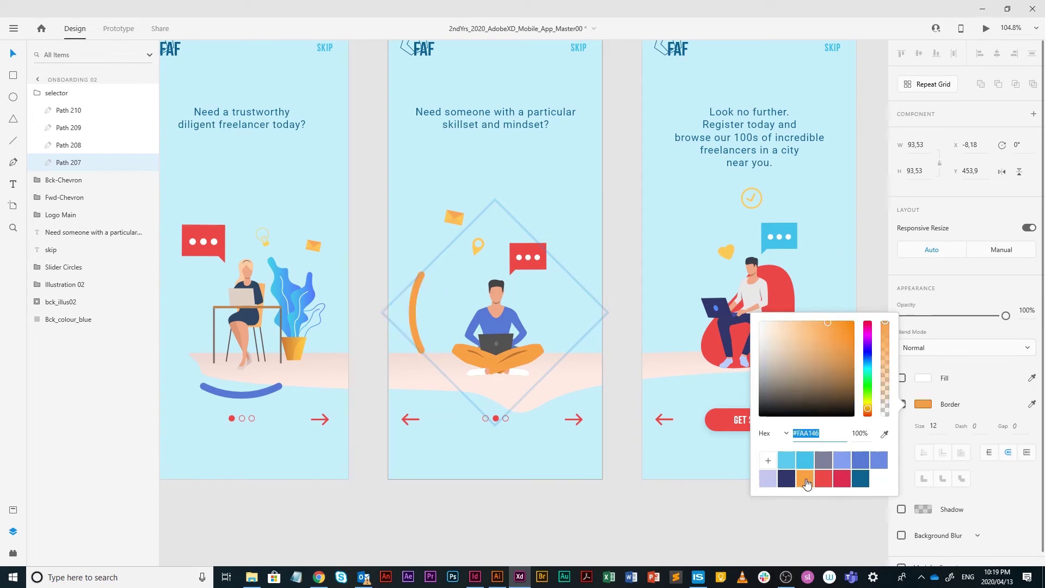
pyautogui.click(649, 474)
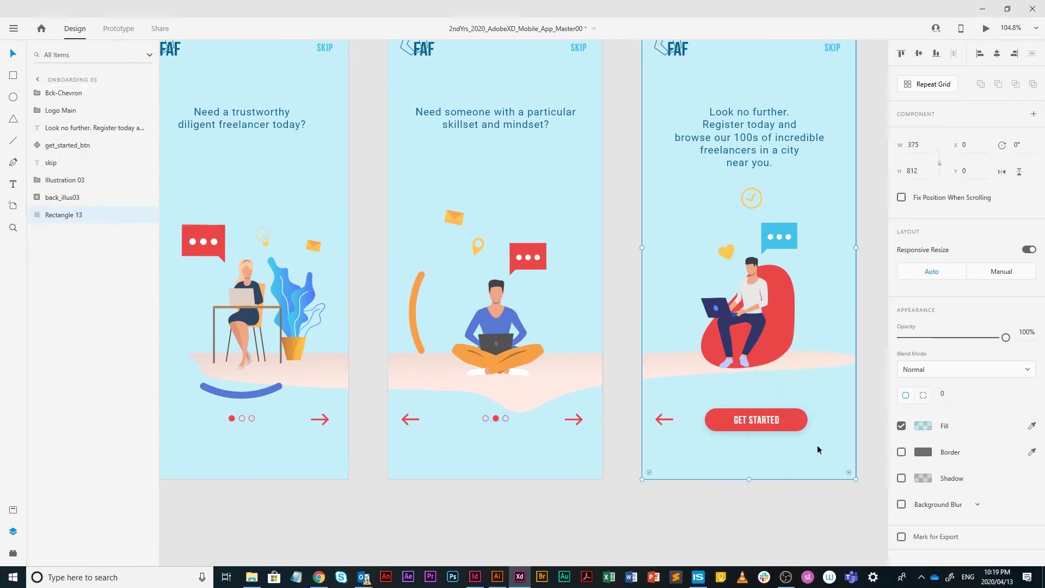
pyautogui.click(419, 343)
# Paste the selector onto Onboarding 03 and rotate it to -225°, right of the chair.
pyautogui.click(785, 321)
pyautogui.moveTo(761, 298); pyautogui.dragTo(642, 315)
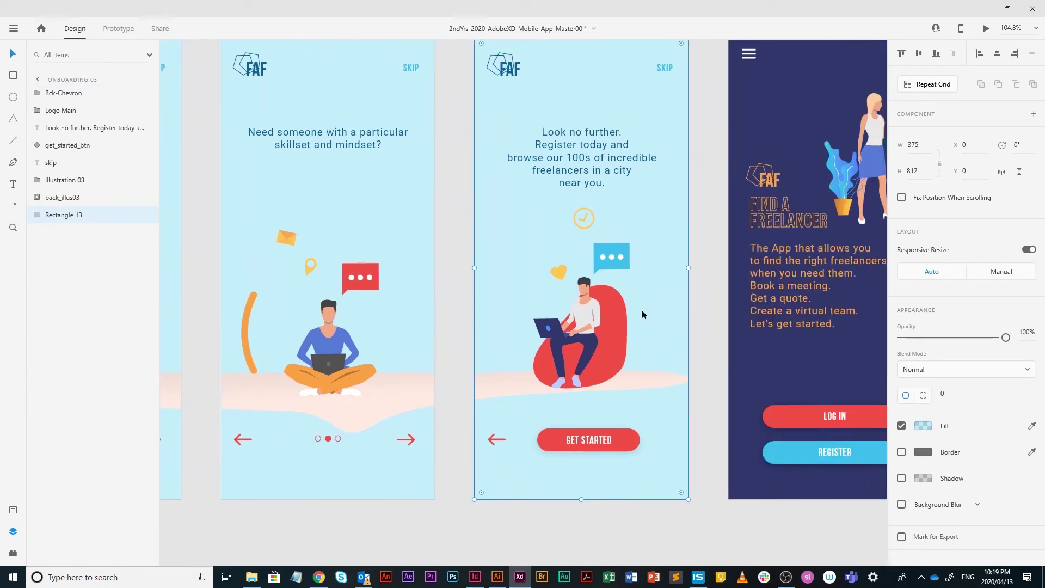
pyautogui.hotkey('ctrl', 'v')
pyautogui.click(582, 218)
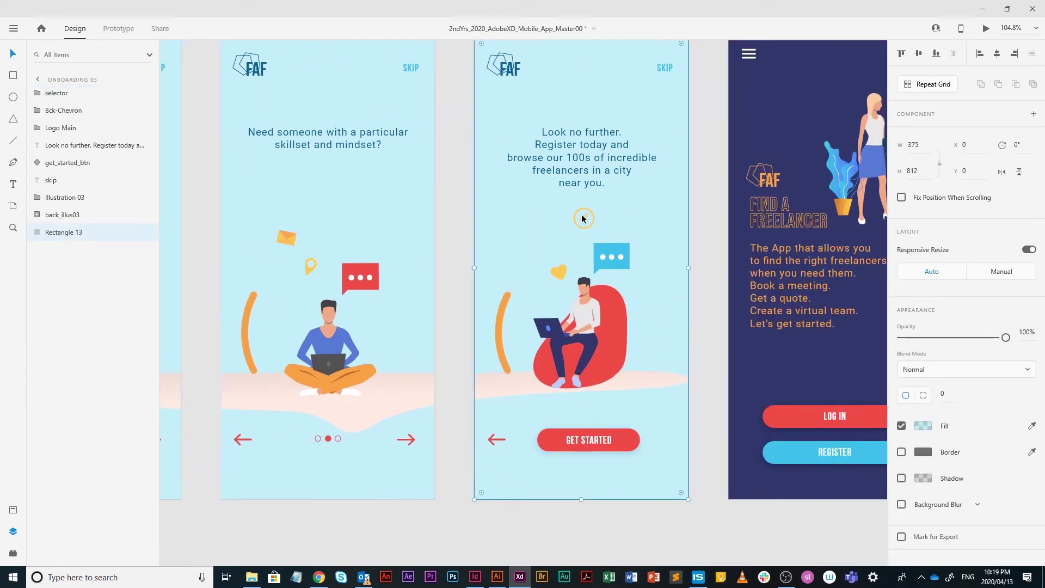
pyautogui.click(648, 377)
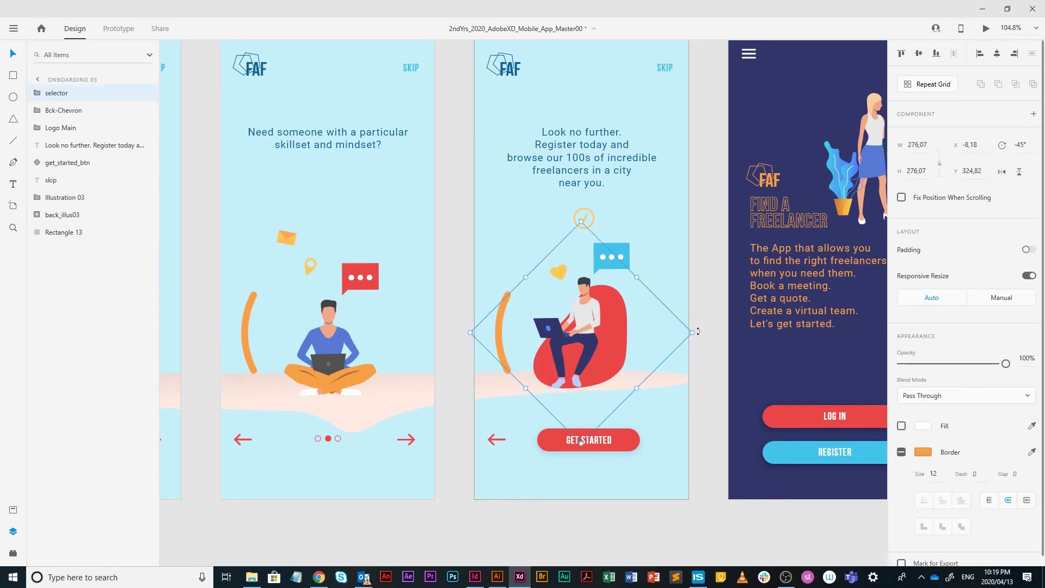
pyautogui.moveTo(697, 331); pyautogui.dragTo(306, 307)
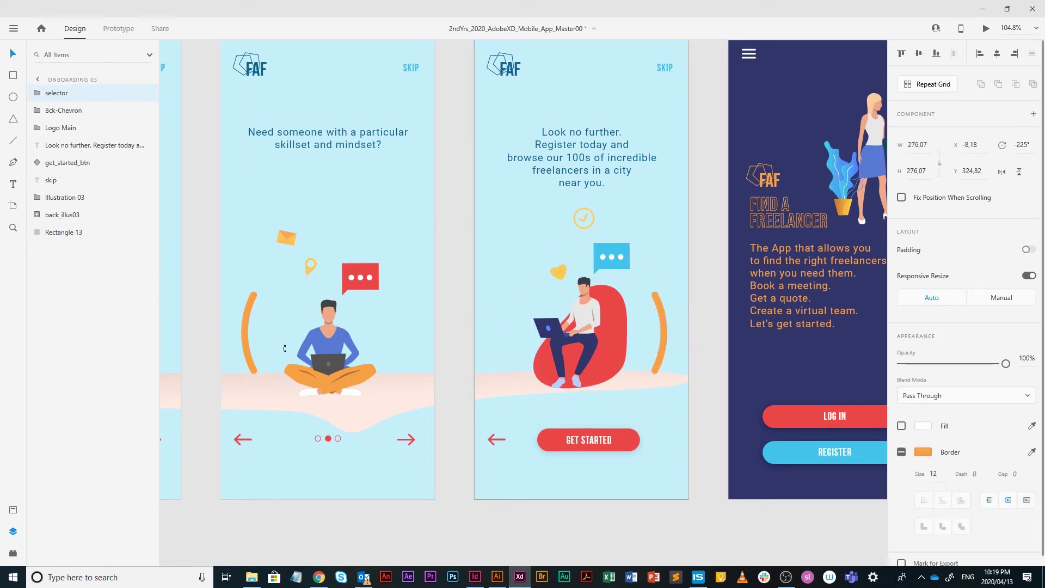
pyautogui.moveTo(284, 349); pyautogui.dragTo(284, 348)
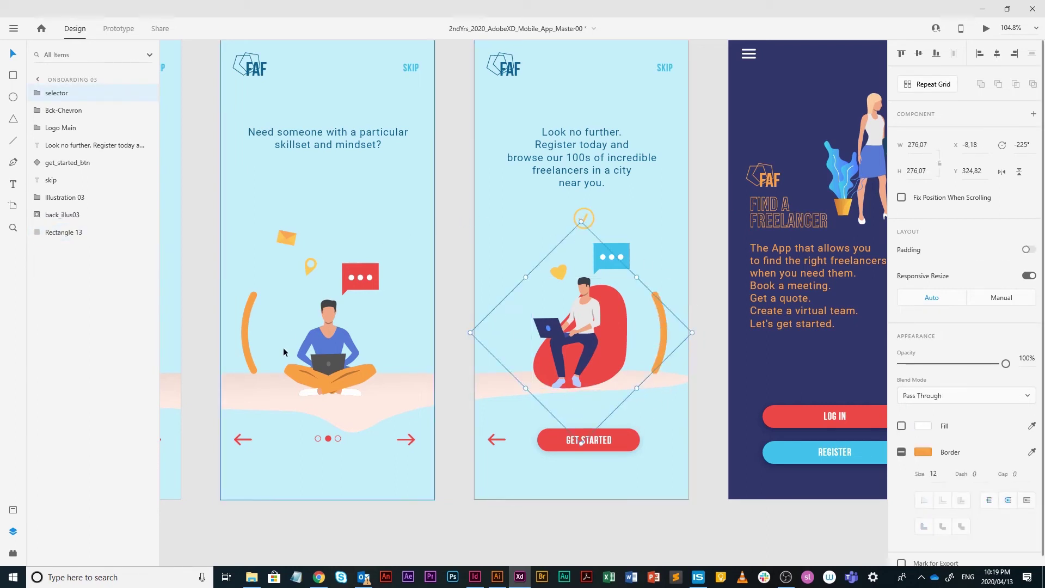
# Set the bracket arc's border to navy #303669 and save the file.
pyautogui.doubleClick(665, 332)
pyautogui.click(929, 408)
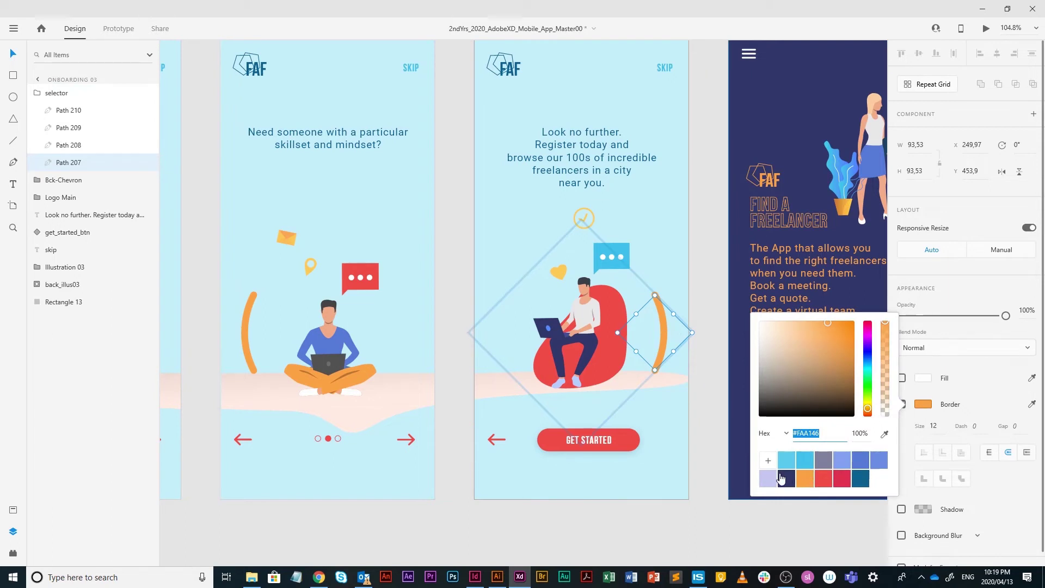
pyautogui.click(788, 479)
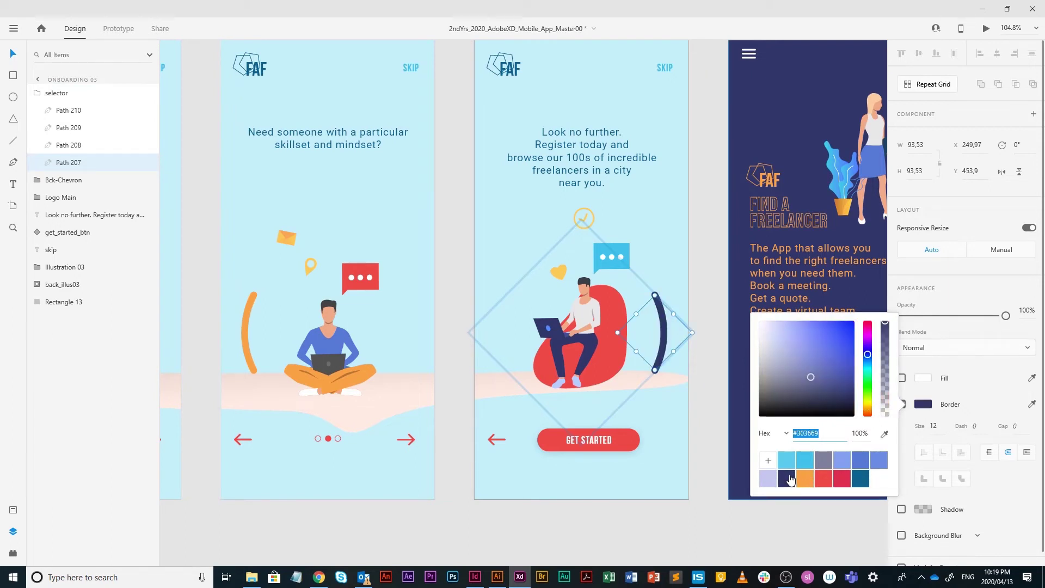
pyautogui.press('Escape')
pyautogui.press('Escape')
pyautogui.hotkey('ctrl', 's')
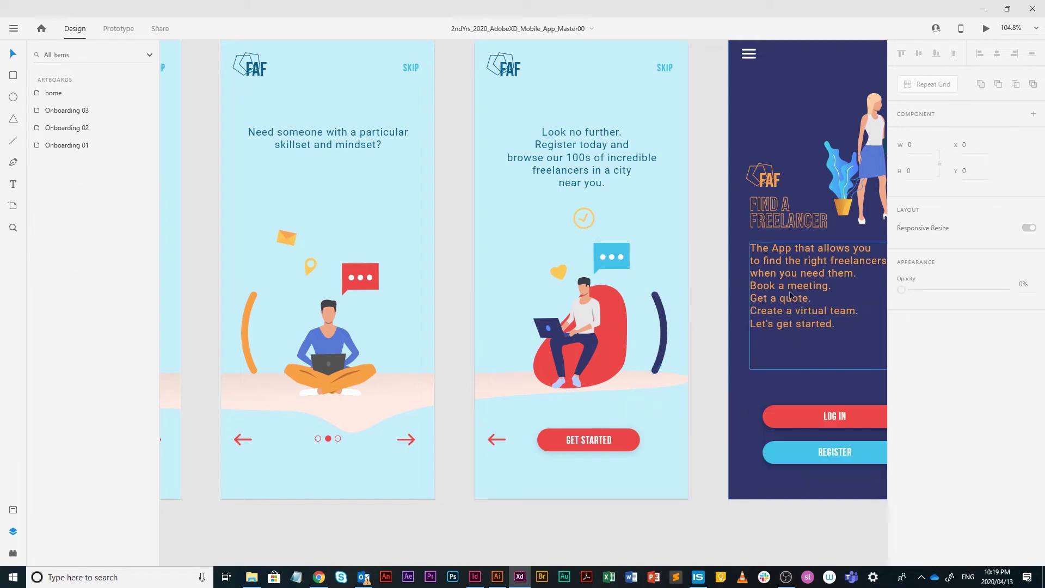
pyautogui.click(987, 29)
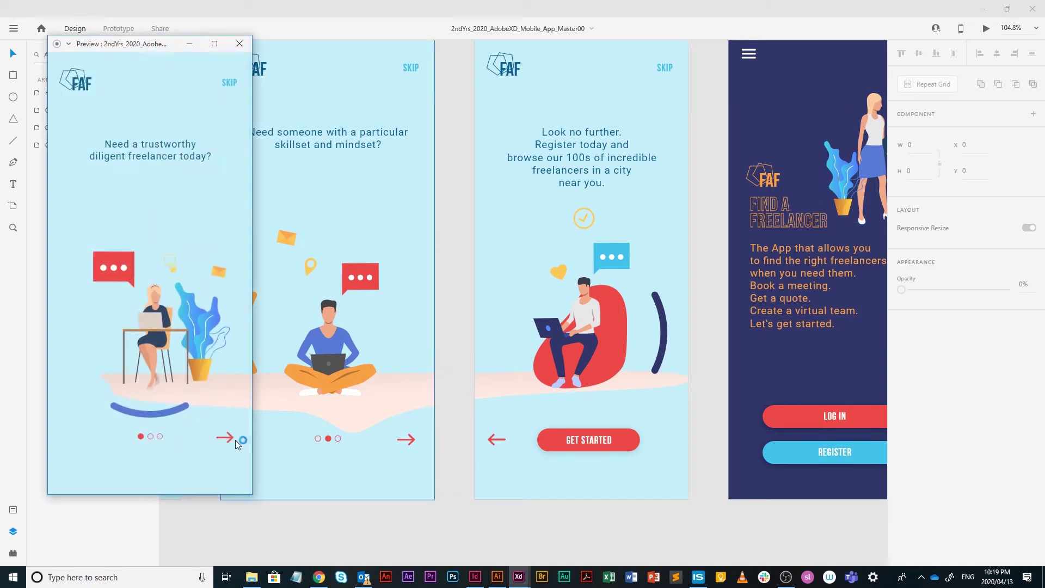
pyautogui.click(232, 437)
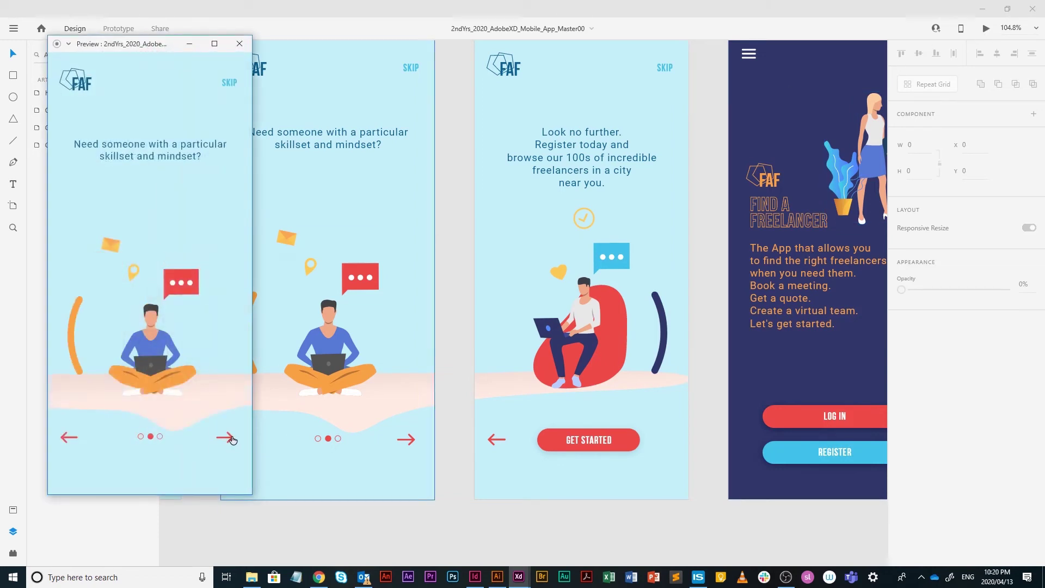
pyautogui.click(231, 439)
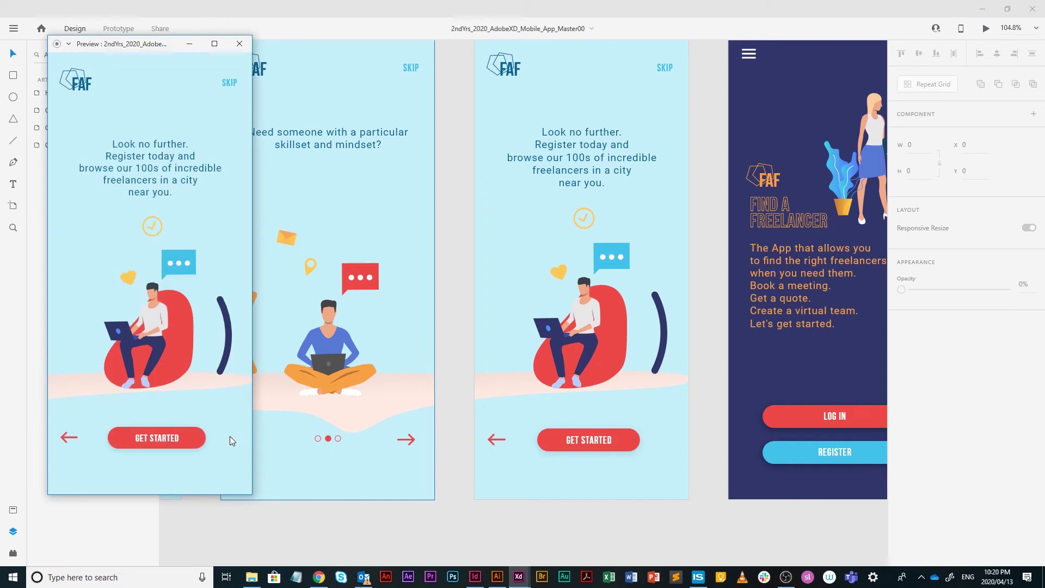
pyautogui.click(74, 439)
pyautogui.click(74, 439)
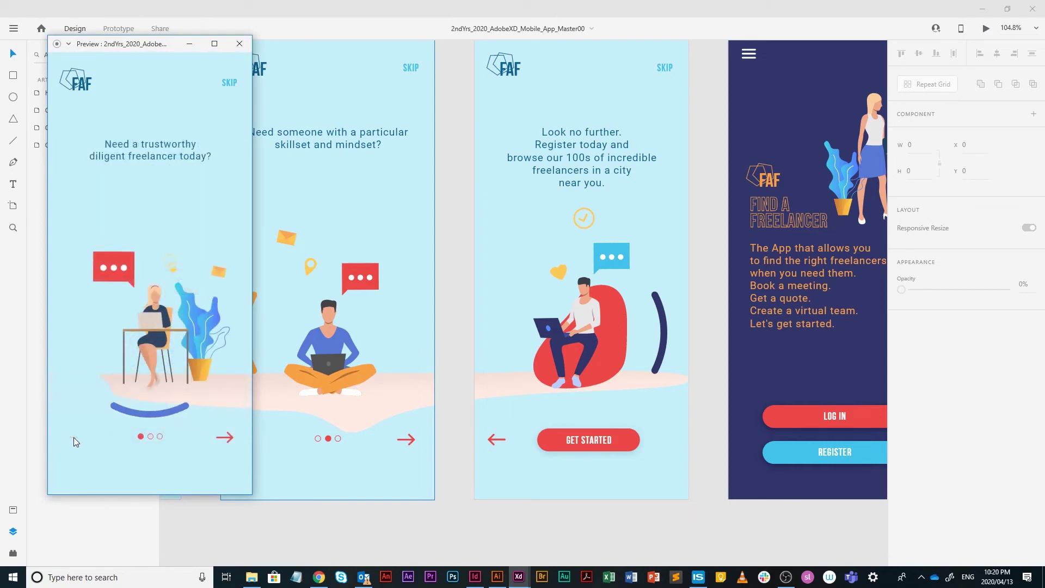
pyautogui.click(229, 438)
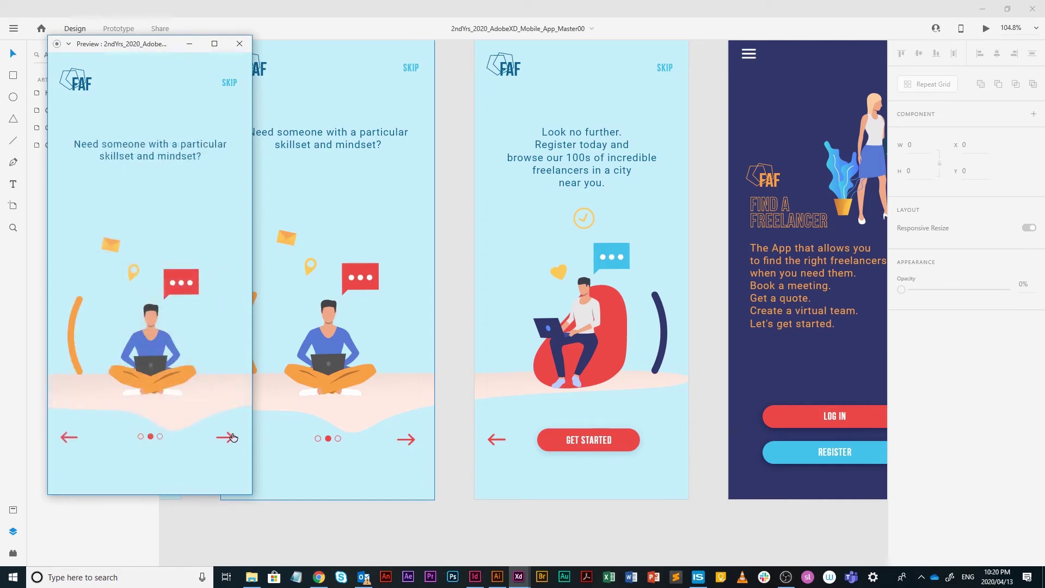
pyautogui.click(233, 437)
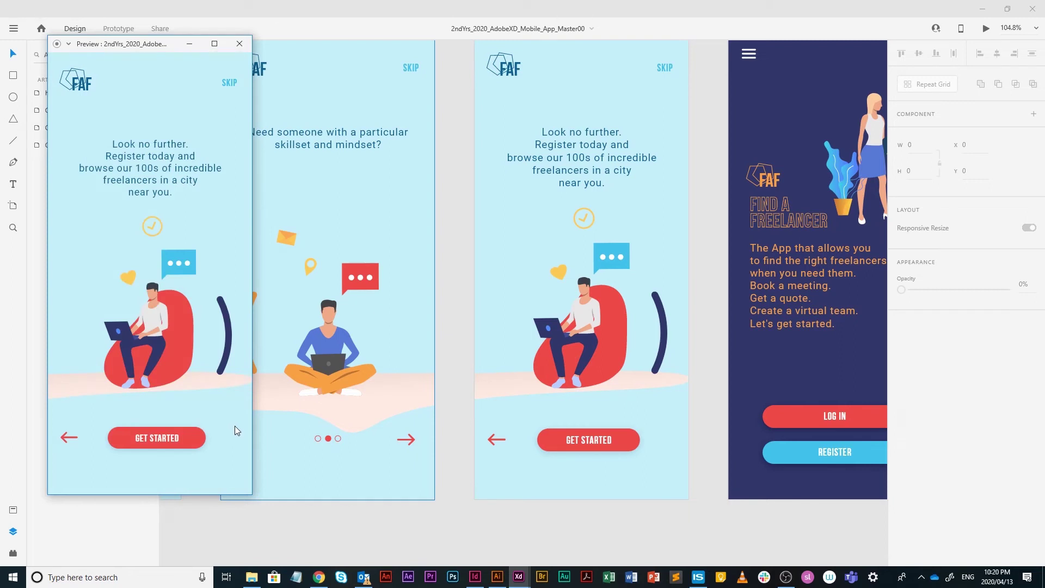
pyautogui.click(240, 43)
# Copy the Onboarding 02 'Need someone…' headline and paste it into Onboarding 01.
pyautogui.scroll(-3, 469, 226)
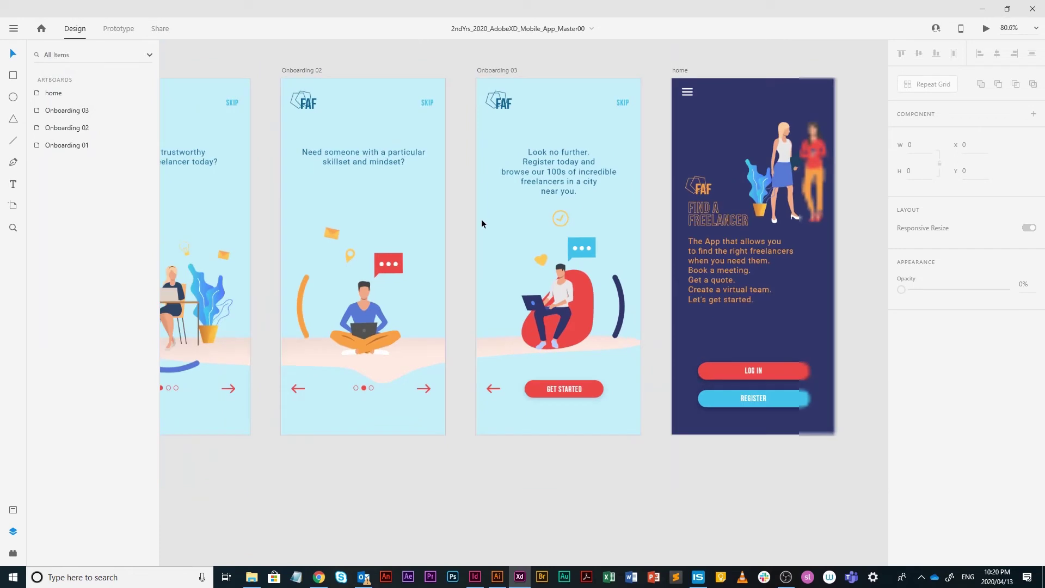
pyautogui.moveTo(420, 218); pyautogui.dragTo(637, 252)
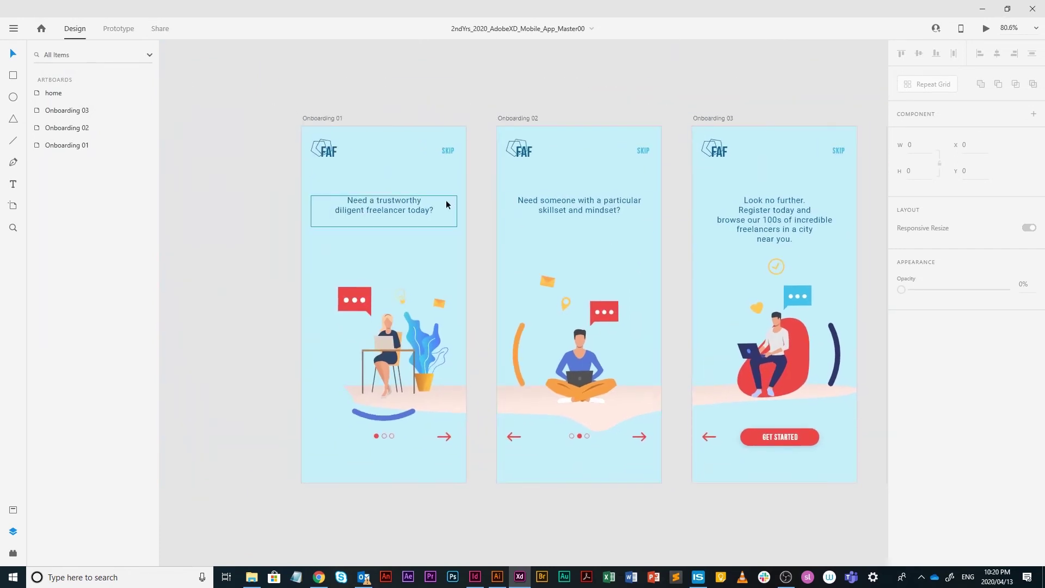
pyautogui.click(392, 210)
pyautogui.click(590, 212)
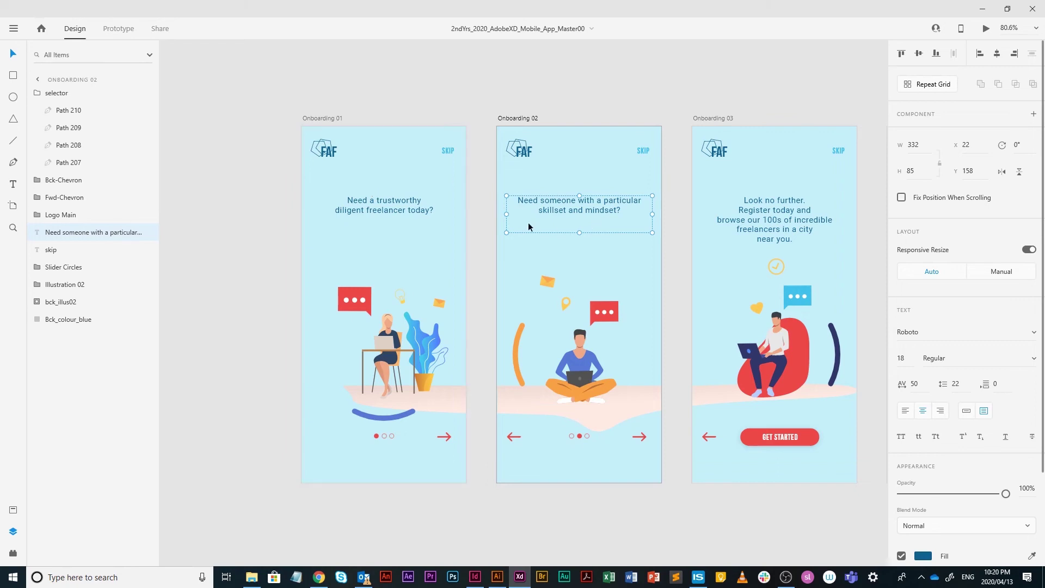
pyautogui.click(480, 182)
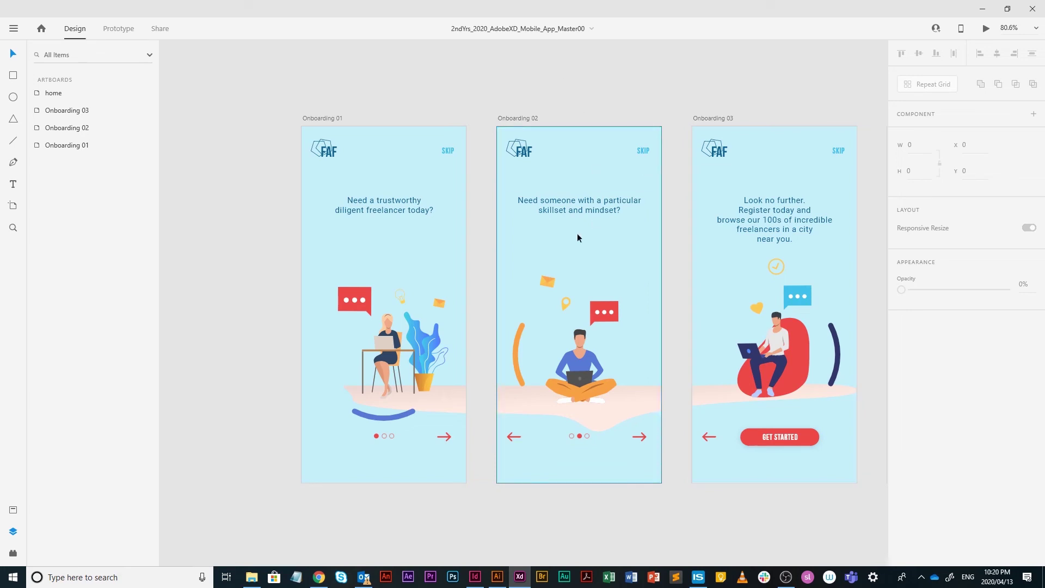
pyautogui.click(580, 202)
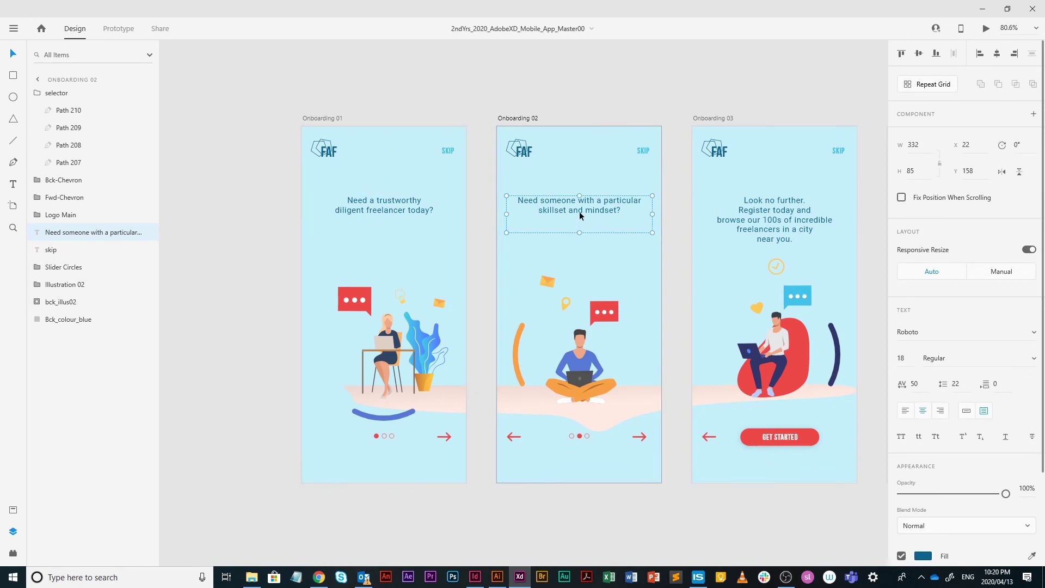
pyautogui.click(380, 214)
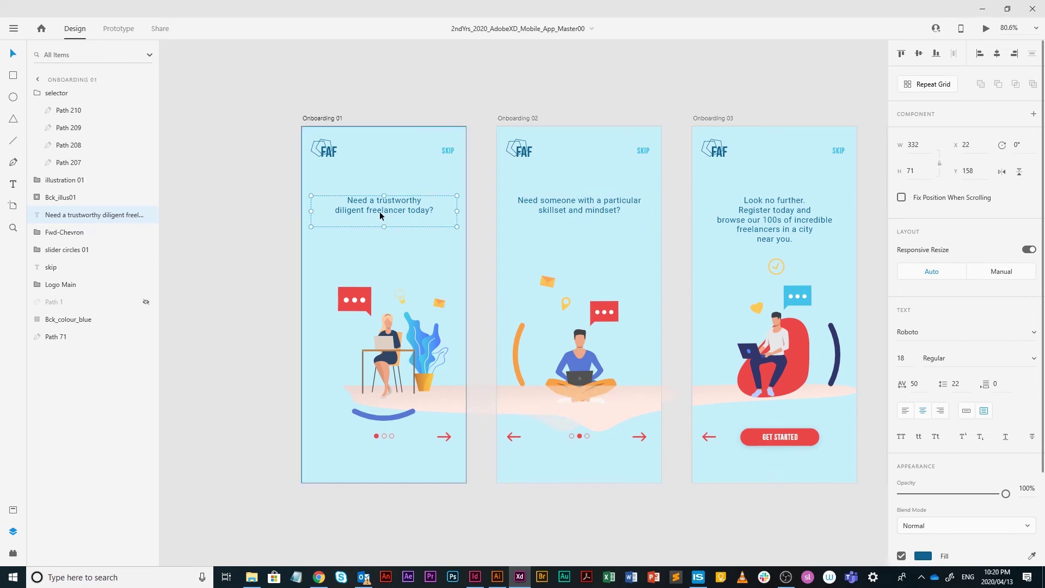
pyautogui.hotkey('ctrl', 'v')
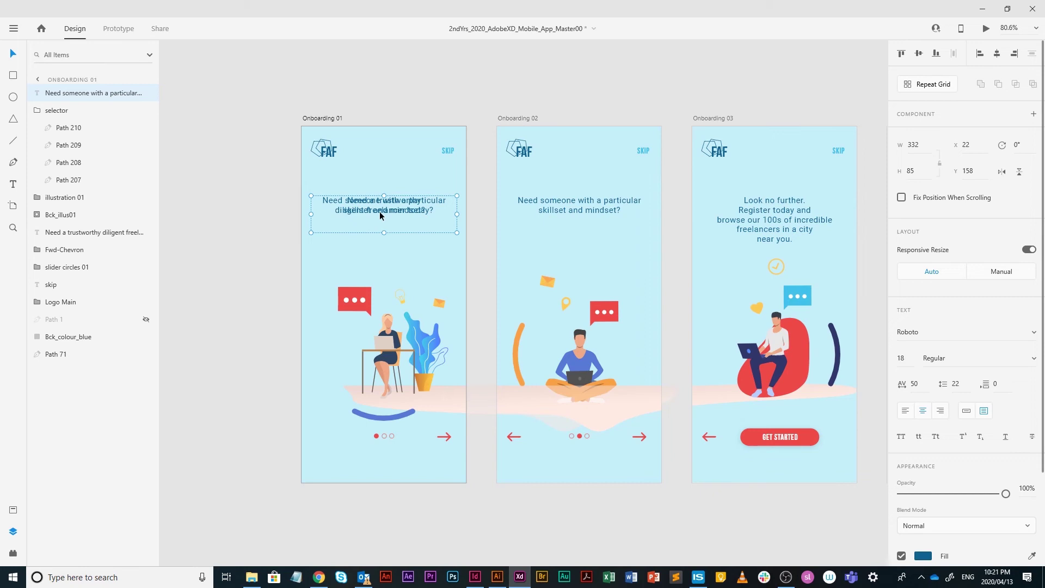
# Shift the pasted headline 50 px right and set its opacity to 0%.
pyautogui.hotkey('shift', 'Right')
pyautogui.hotkey('shift', 'Right')
pyautogui.hotkey('shift', 'Right')
pyautogui.hotkey('shift', 'Right')
pyautogui.hotkey('shift', 'Right')
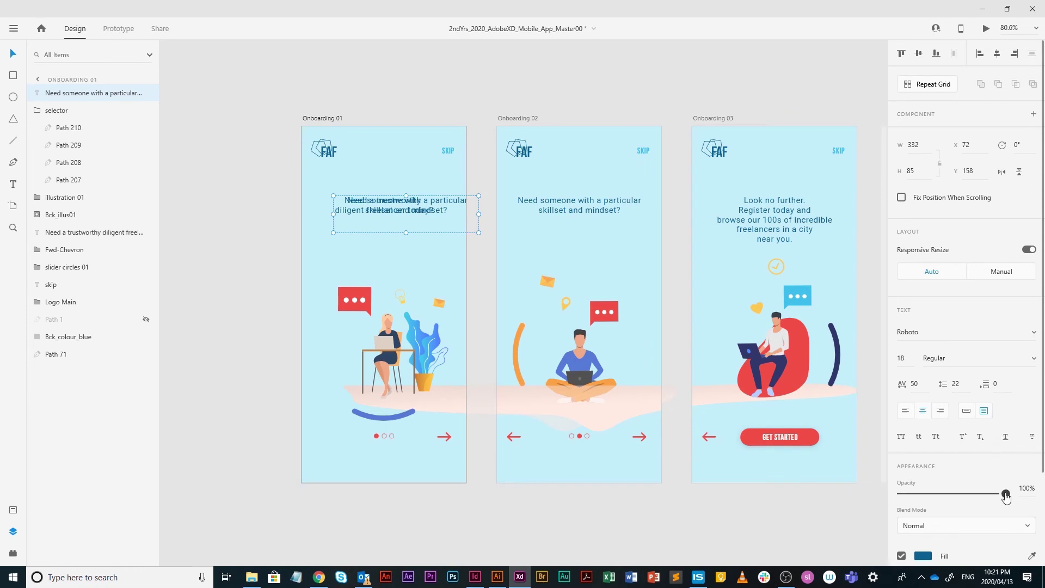
pyautogui.moveTo(1005, 494); pyautogui.dragTo(871, 505)
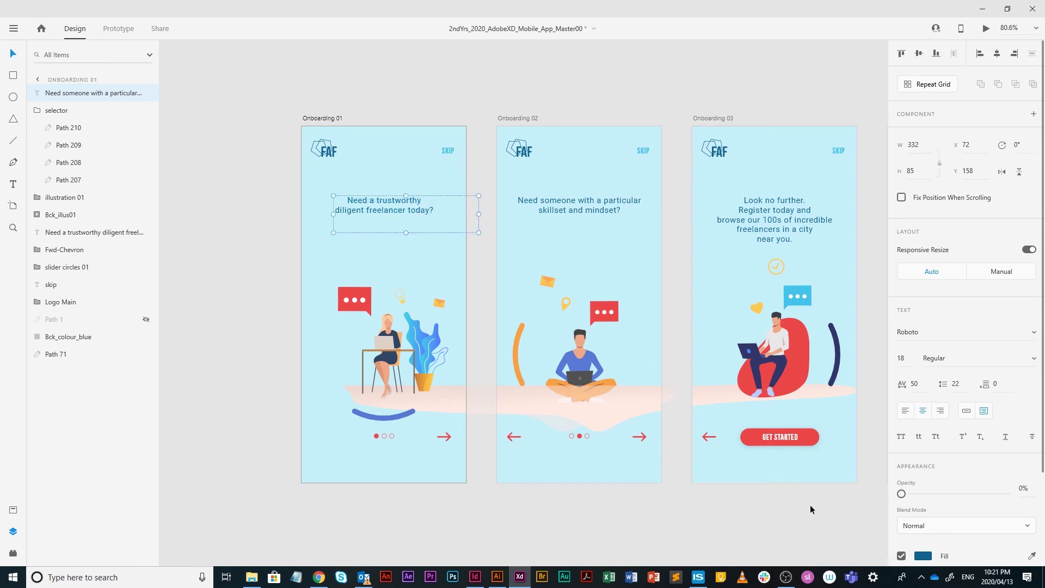
pyautogui.click(688, 507)
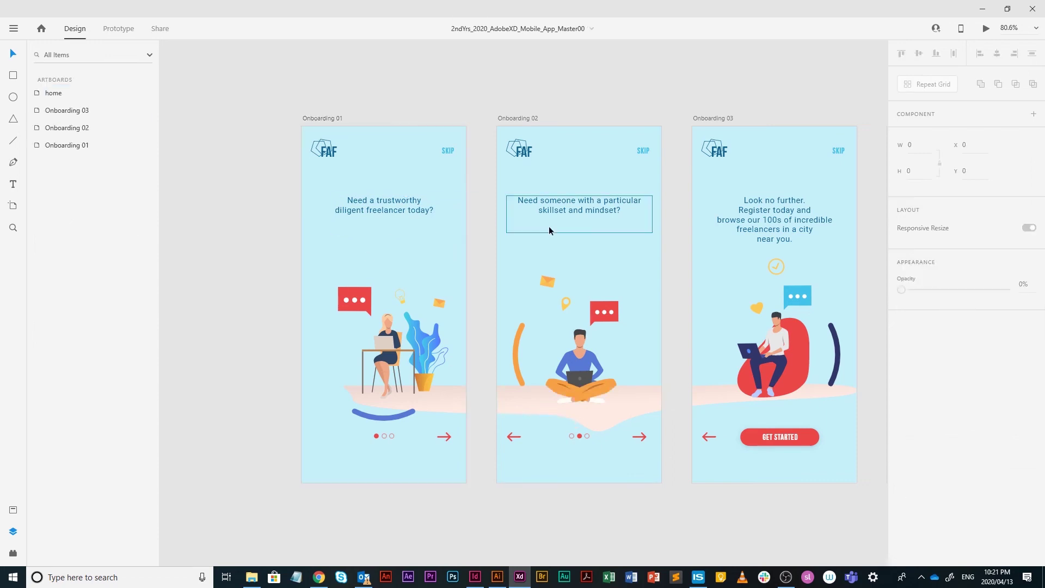
# Paste the 'Need a trustworthy…' headline into Onboarding 02, shifted 50 px left at 0% opacity.
pyautogui.click(380, 207)
pyautogui.click(327, 214)
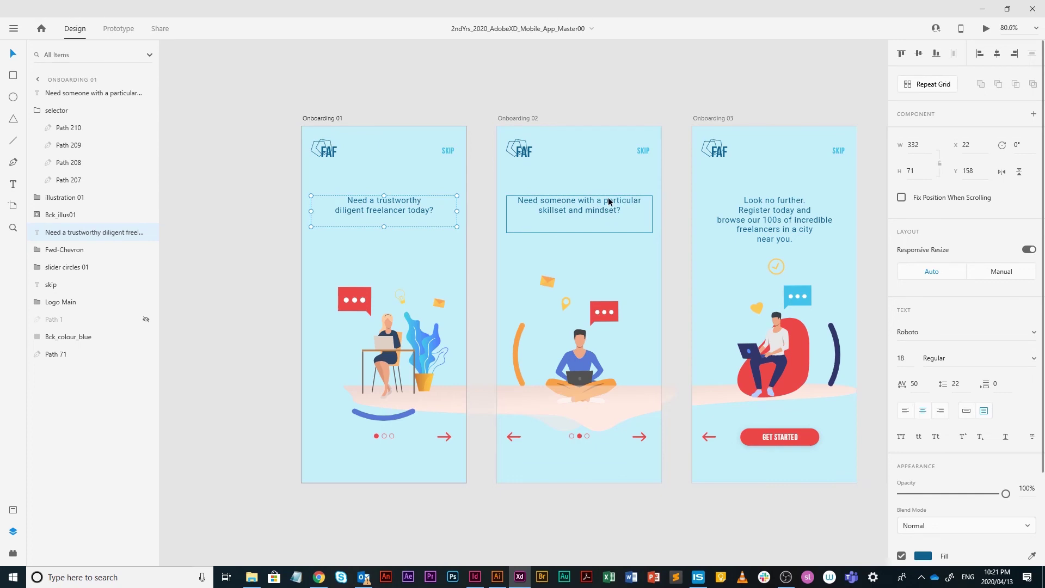
pyautogui.hscroll(2, 609, 201)
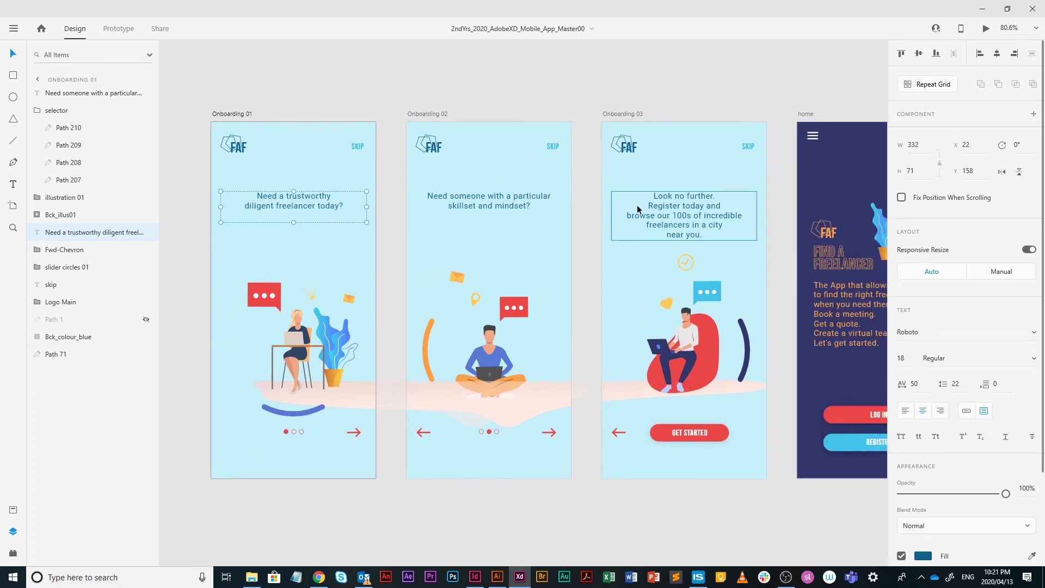
pyautogui.hotkey('ctrl', 'v')
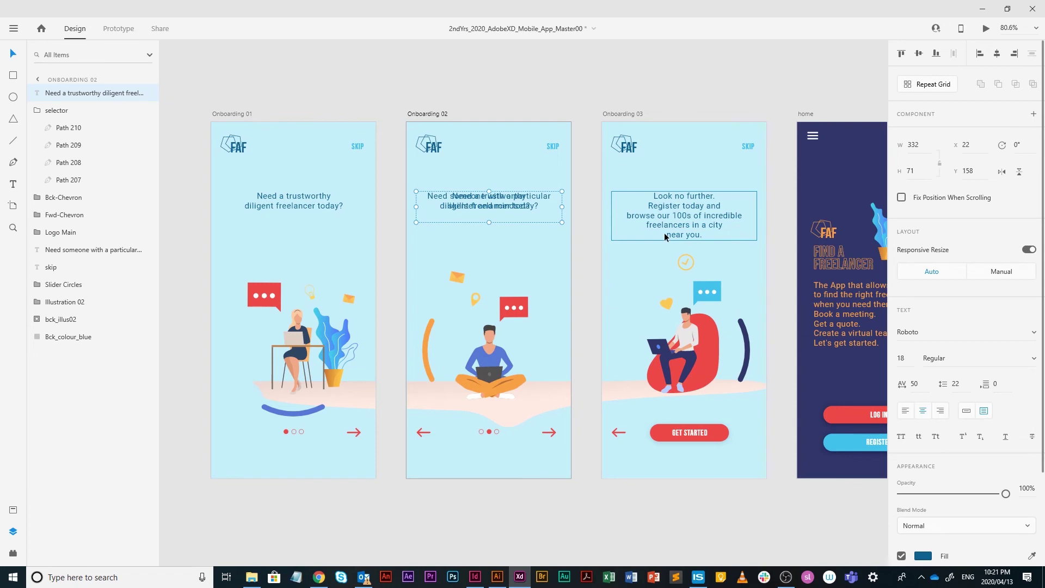
pyautogui.hotkey('shift', 'Left')
pyautogui.hotkey('shift', 'Left')
pyautogui.hotkey('shift', 'Left')
pyautogui.hotkey('shift', 'Left')
pyautogui.hotkey('shift', 'Left')
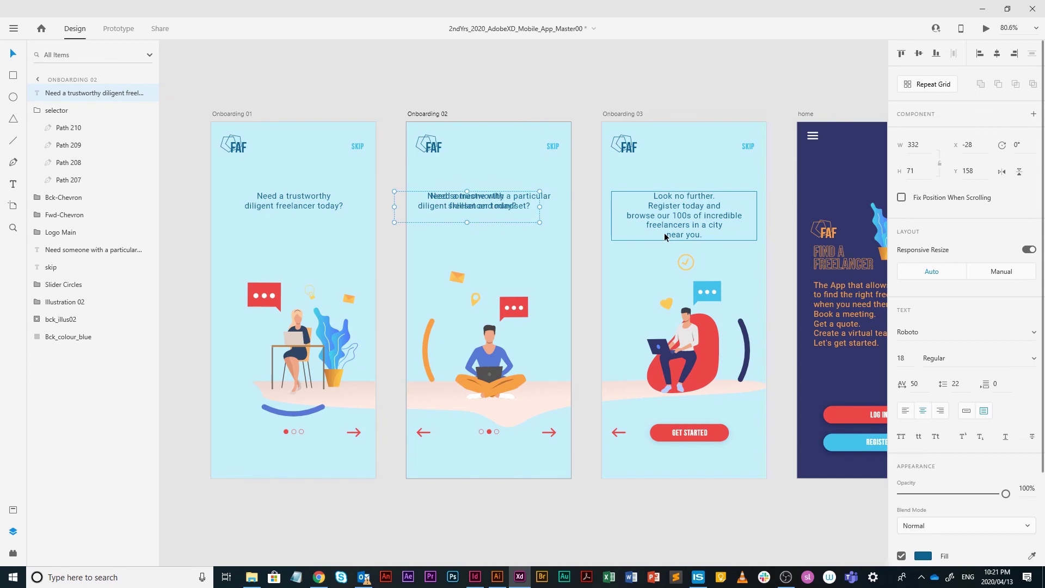
pyautogui.moveTo(1005, 493); pyautogui.dragTo(807, 493)
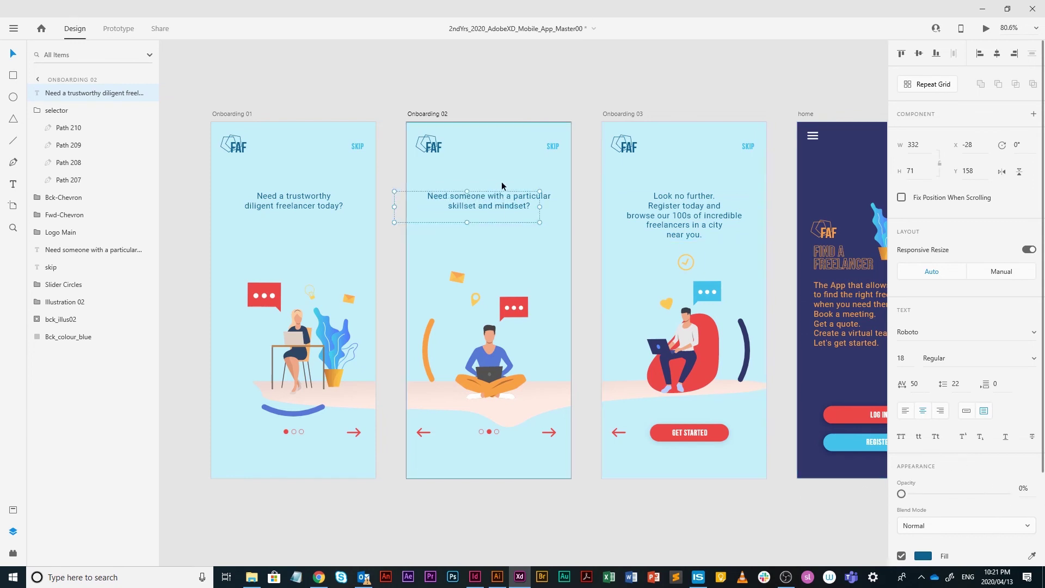
pyautogui.click(584, 86)
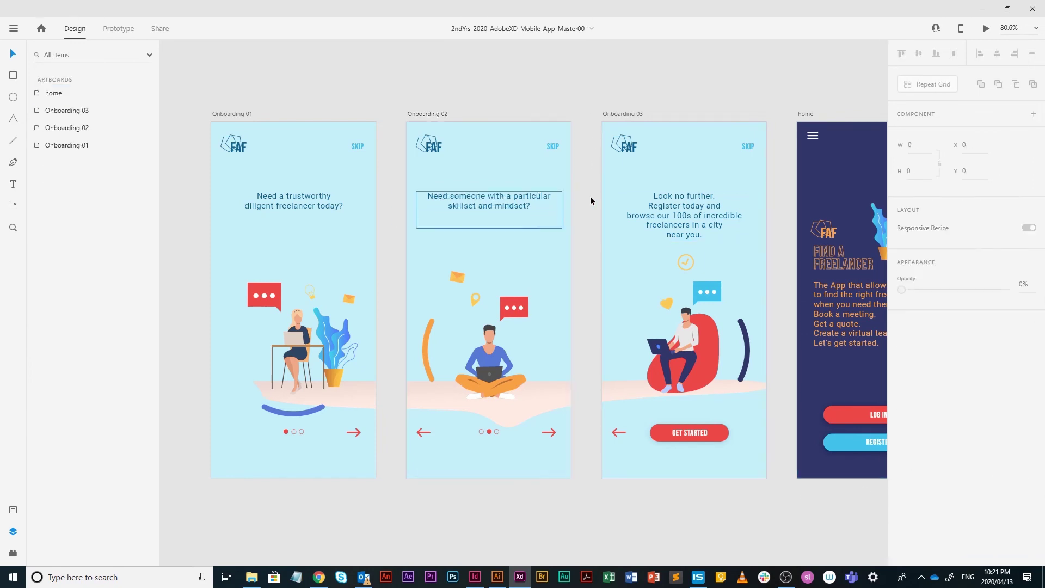
# Paste a copy of the 'Need someone…' headline from Onboarding 02 into Onboarding 03.
pyautogui.hscroll(2, 606, 103)
pyautogui.click(488, 196)
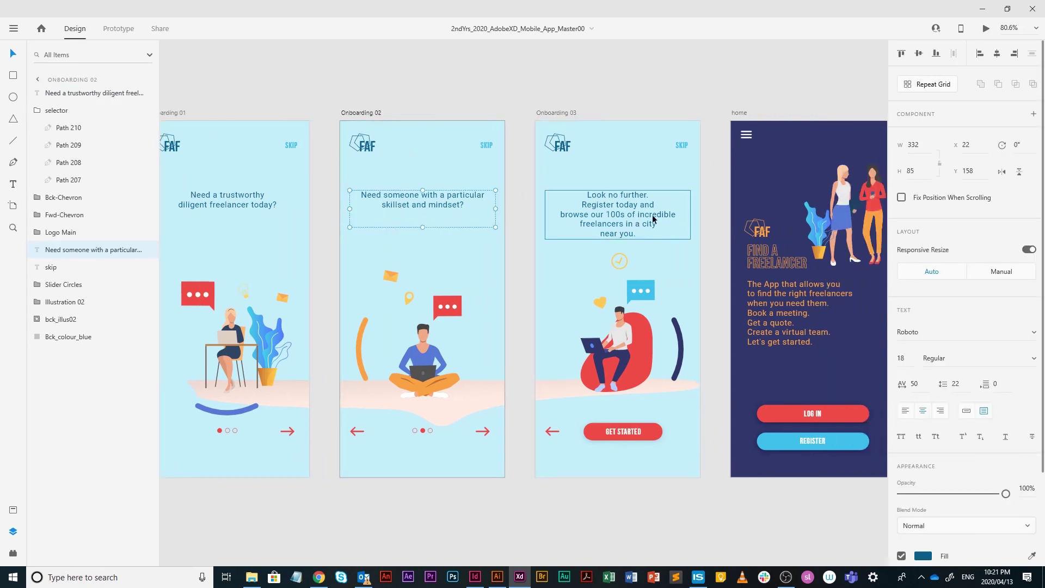
pyautogui.click(667, 217)
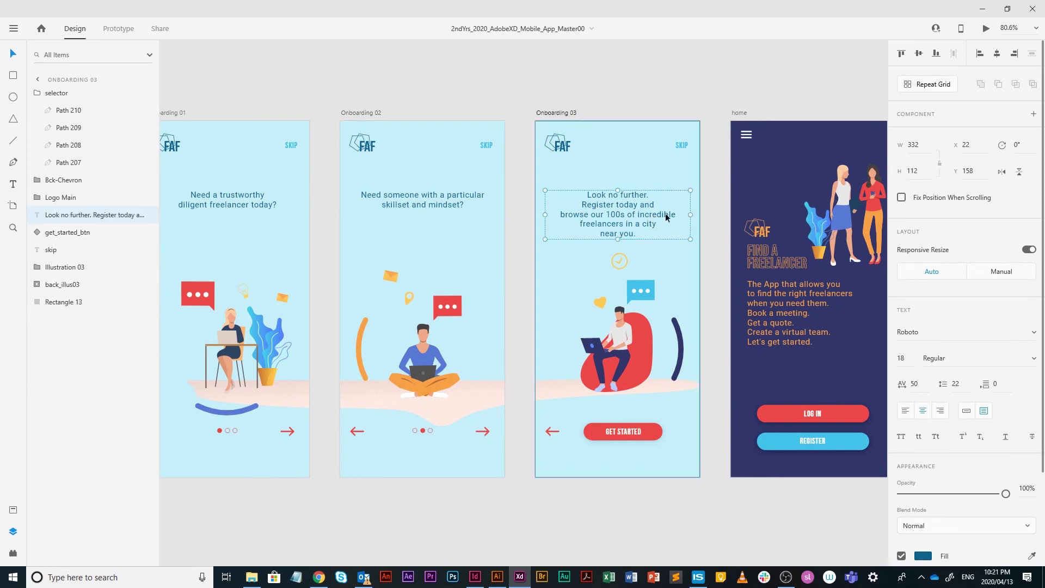
pyautogui.hotkey('ctrl', 'v')
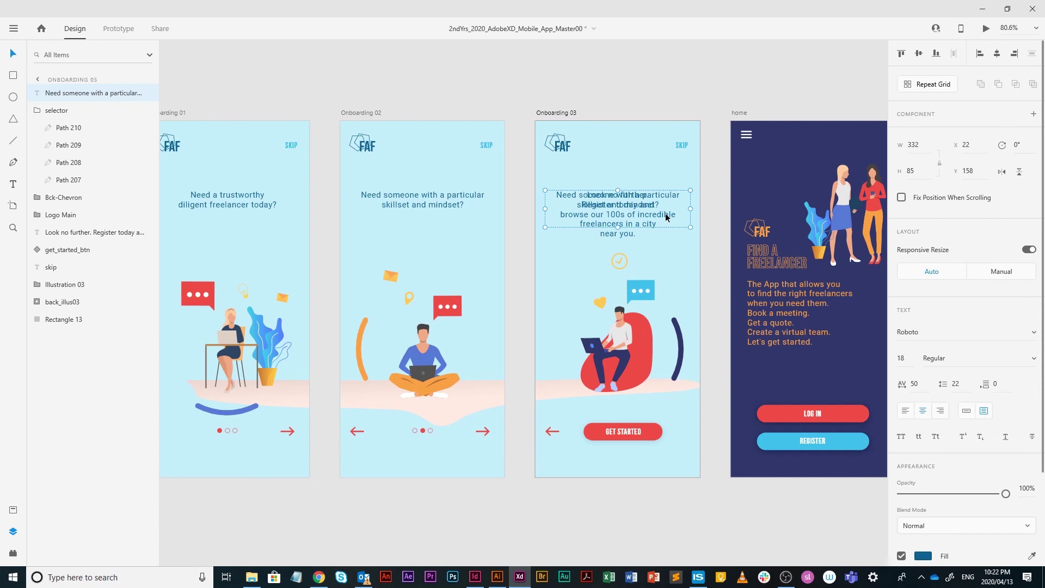
# Shift the pasted headline 50 px left to x -28 and set its opacity to 0%.
pyautogui.hotkey('shift', 'Left')
pyautogui.hotkey('shift', 'Left')
pyautogui.hotkey('shift', 'Left')
pyautogui.hotkey('shift', 'Left')
pyautogui.hotkey('shift', 'Left')
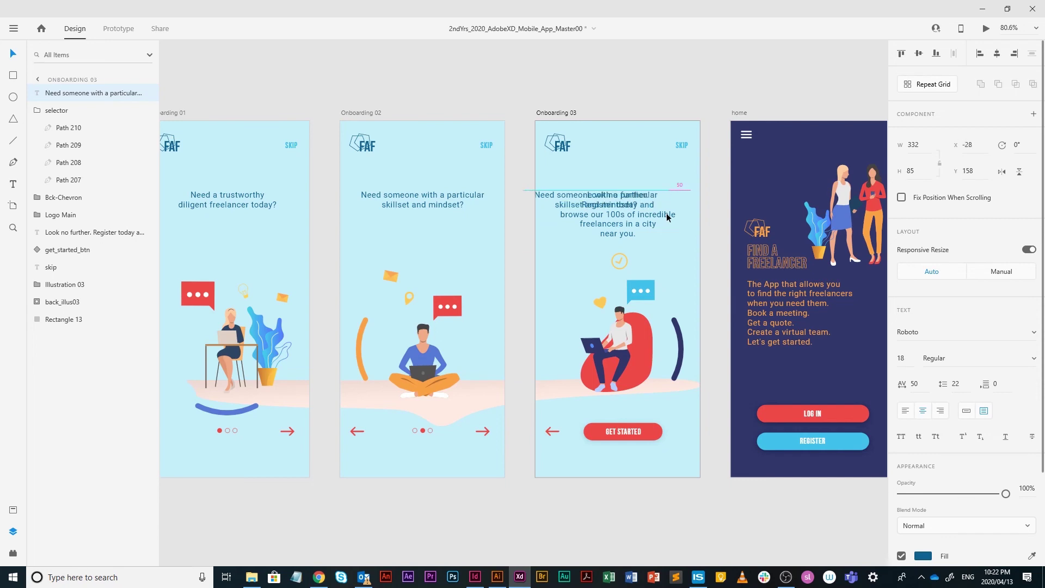
pyautogui.moveTo(1005, 494); pyautogui.dragTo(817, 485)
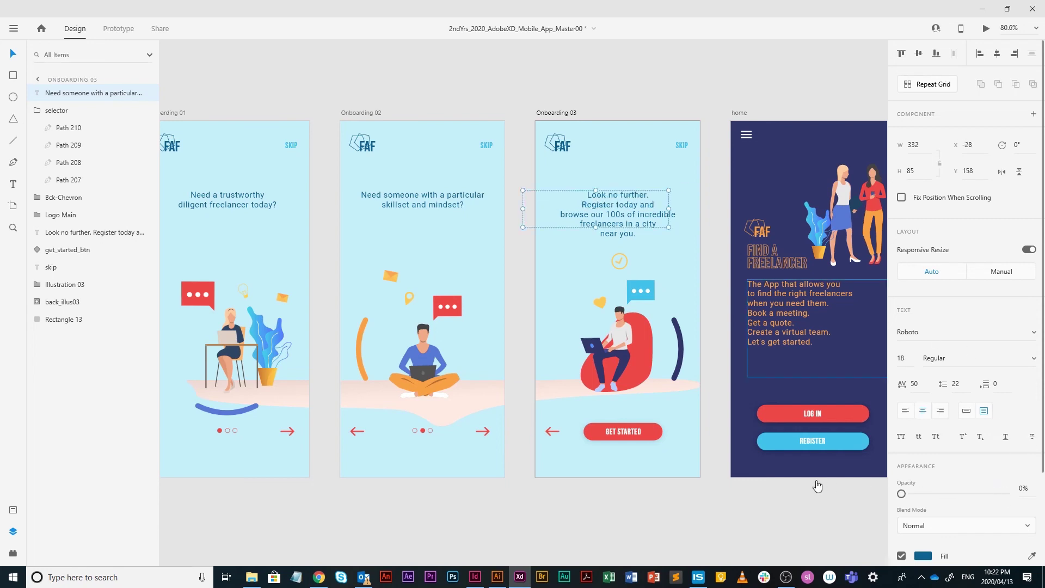
pyautogui.click(675, 83)
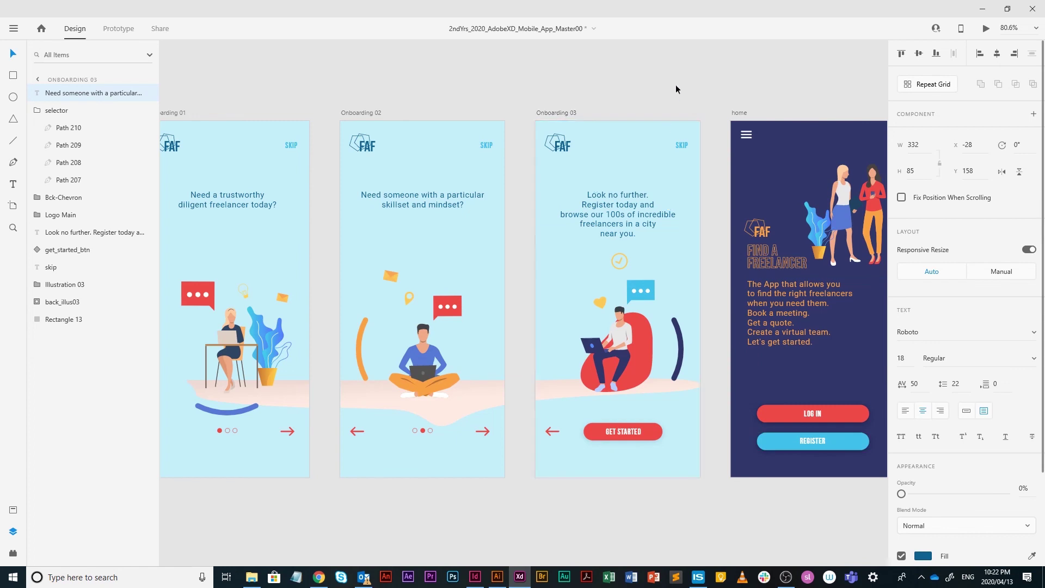
# Paste a copy of the 'Look no further…' headline from Onboarding 03 into Onboarding 02.
pyautogui.click(659, 217)
pyautogui.click(678, 217)
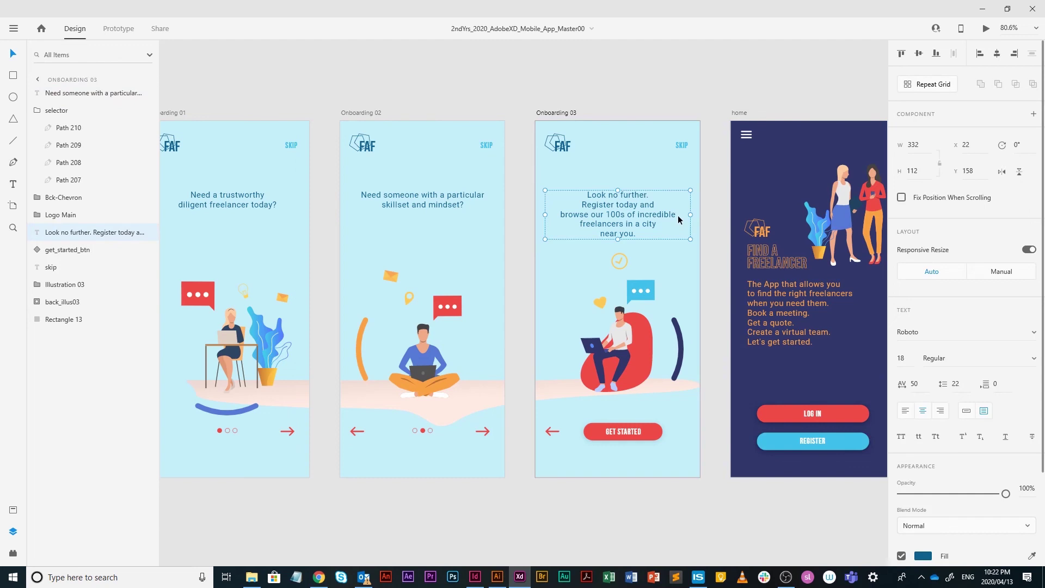
pyautogui.click(478, 144)
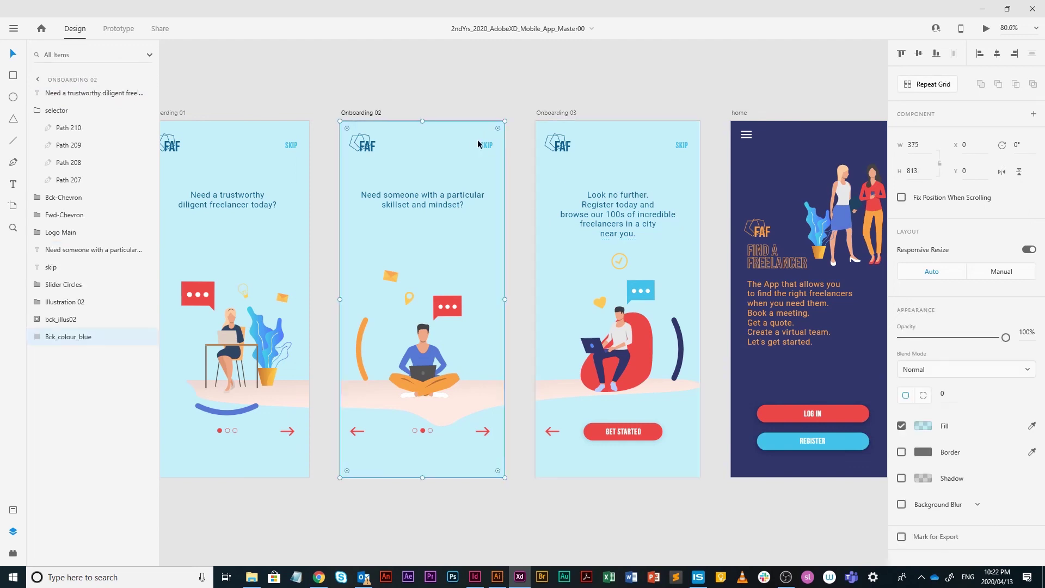
pyautogui.write('Look no further. Register today and browse our 100s of incredible freelancers in a city near you.')
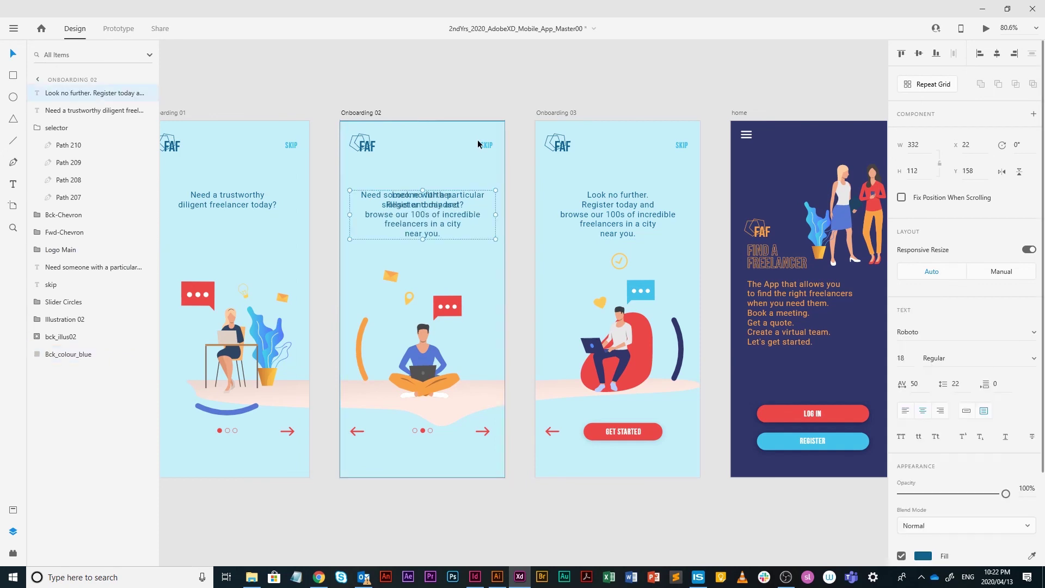
# Move the pasted headline 50 px right to x 72, fade it to 0% opacity, and save.
pyautogui.hotkey('shift', 'Right')
pyautogui.hotkey('shift', 'Right')
pyautogui.hotkey('shift', 'Right')
pyautogui.hotkey('shift', 'Right')
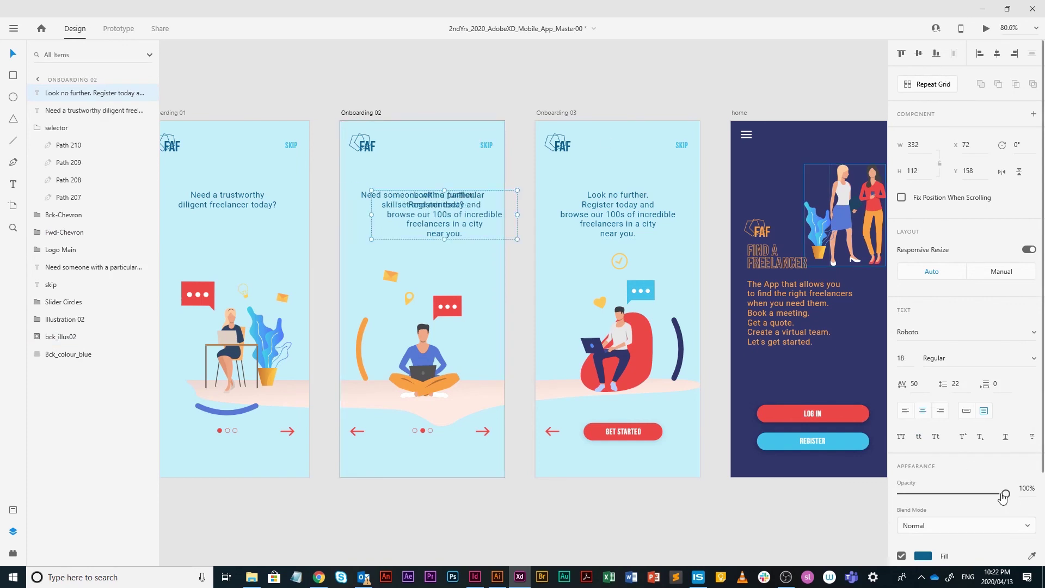
pyautogui.moveTo(1005, 493); pyautogui.dragTo(899, 494)
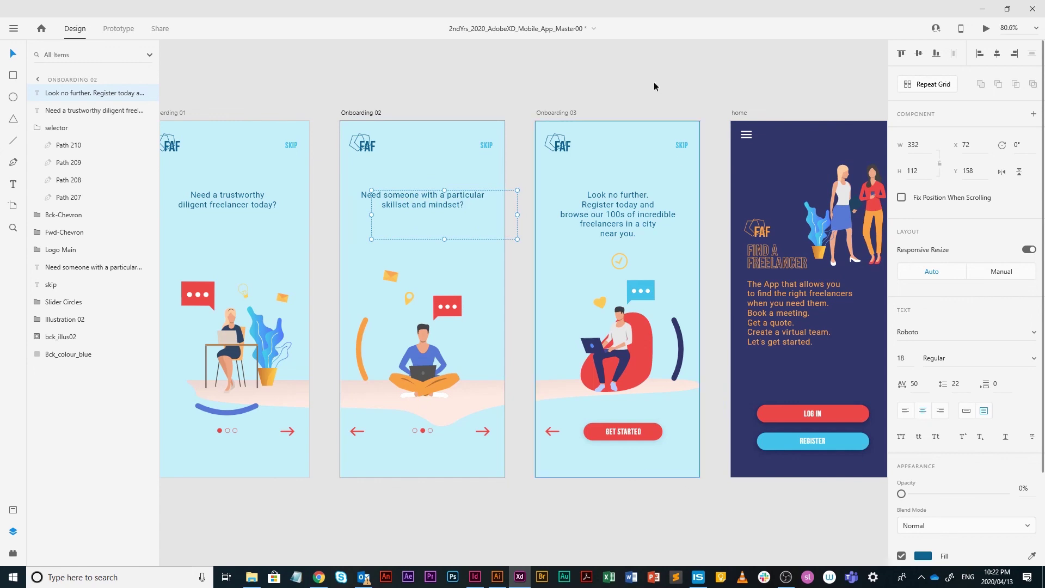
pyautogui.hotkey('ctrl', 's')
pyautogui.click(706, 91)
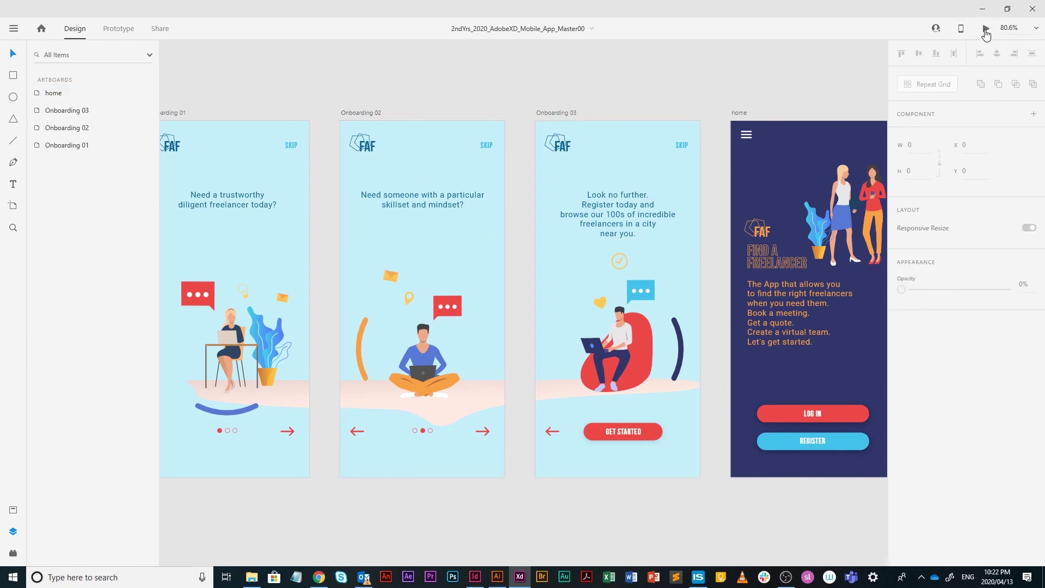
pyautogui.click(986, 31)
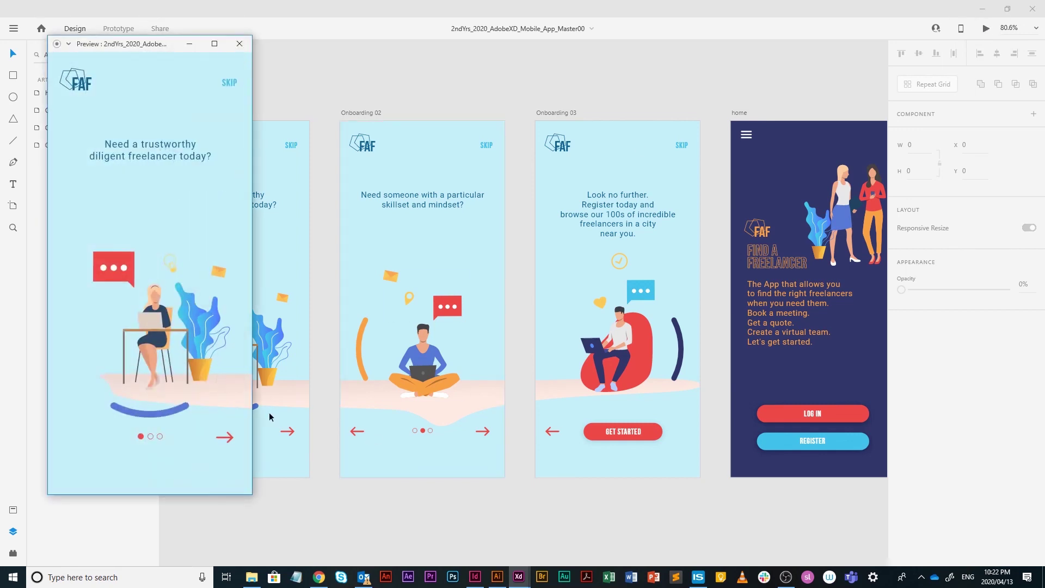
pyautogui.click(226, 438)
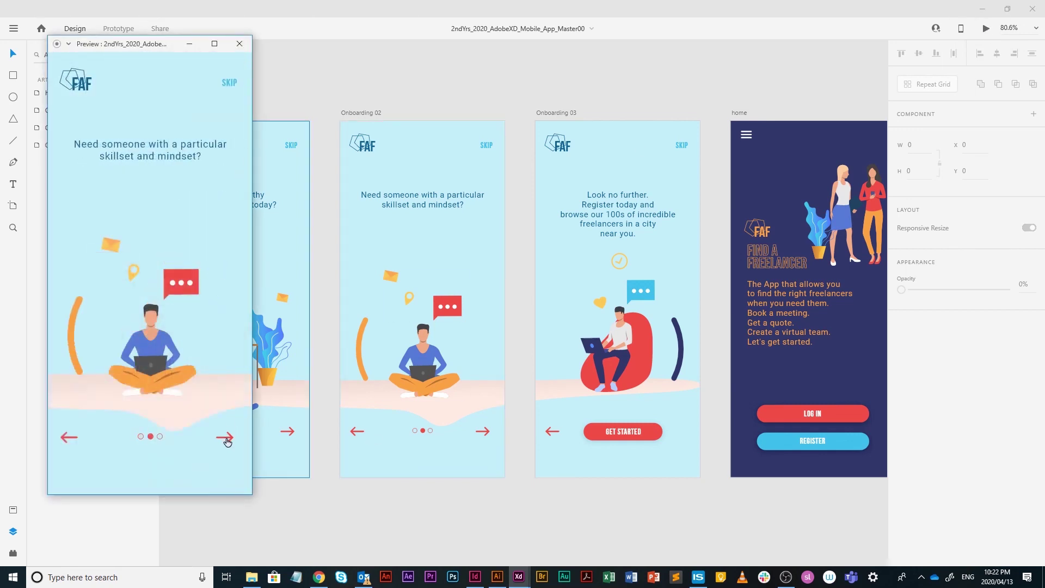
pyautogui.click(226, 438)
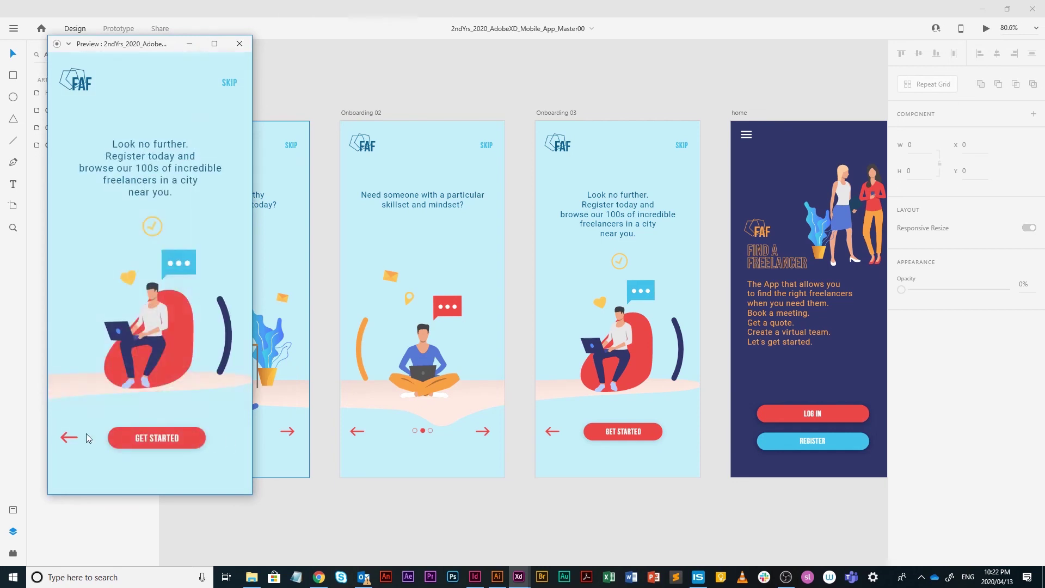
pyautogui.click(65, 438)
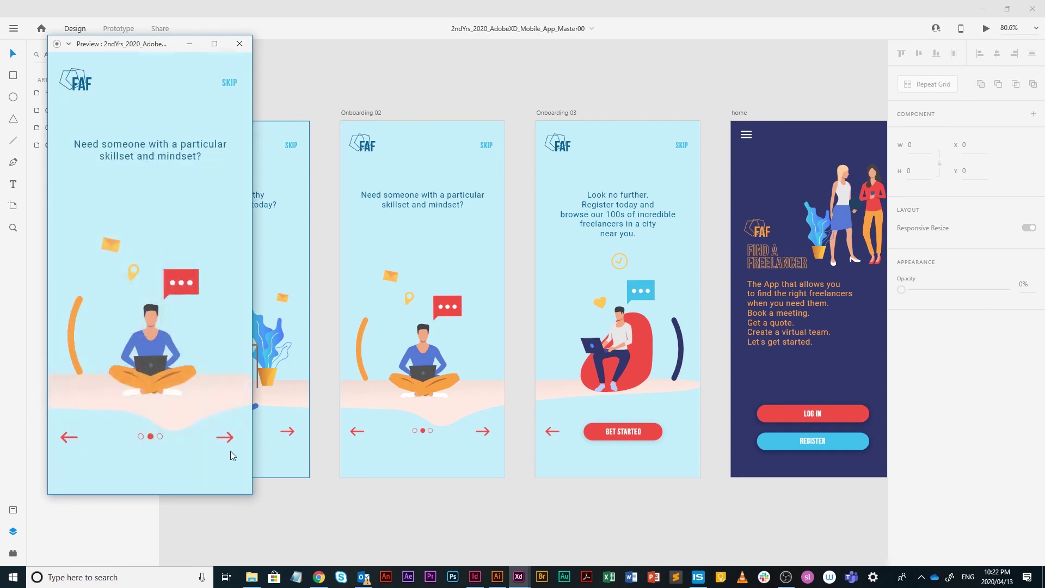
pyautogui.click(226, 438)
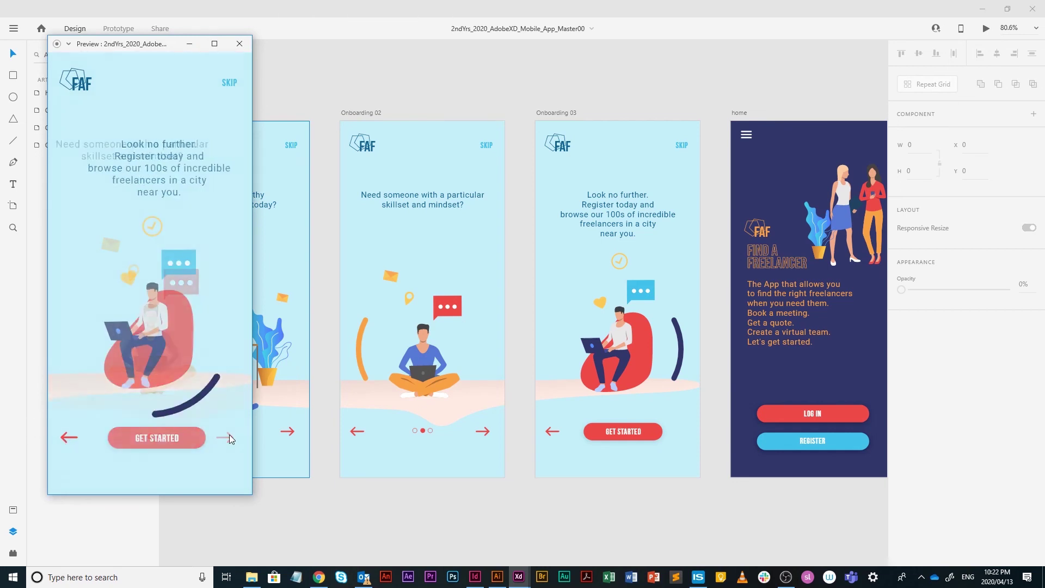
pyautogui.click(66, 438)
pyautogui.click(65, 438)
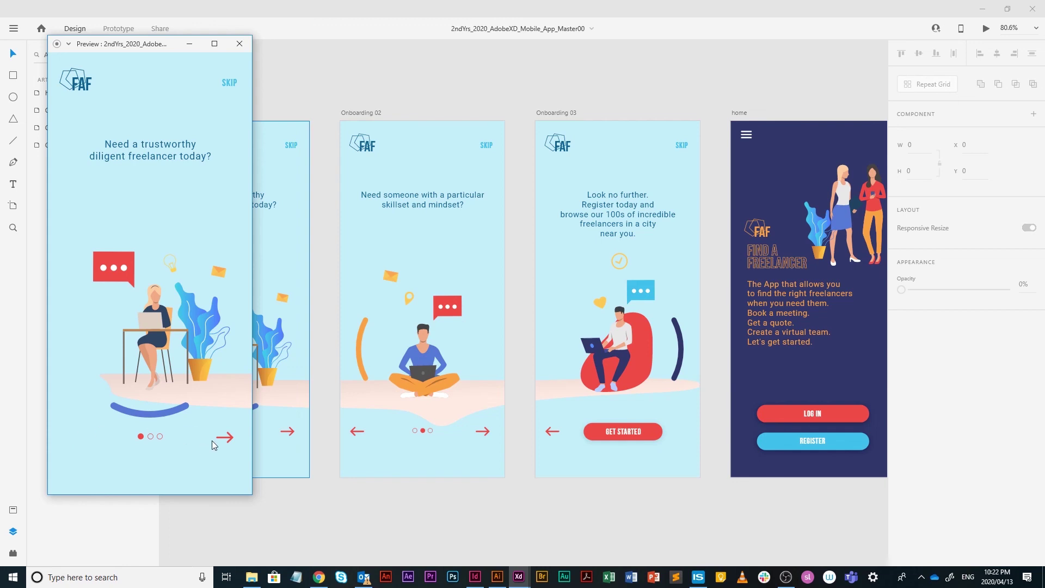
pyautogui.click(228, 438)
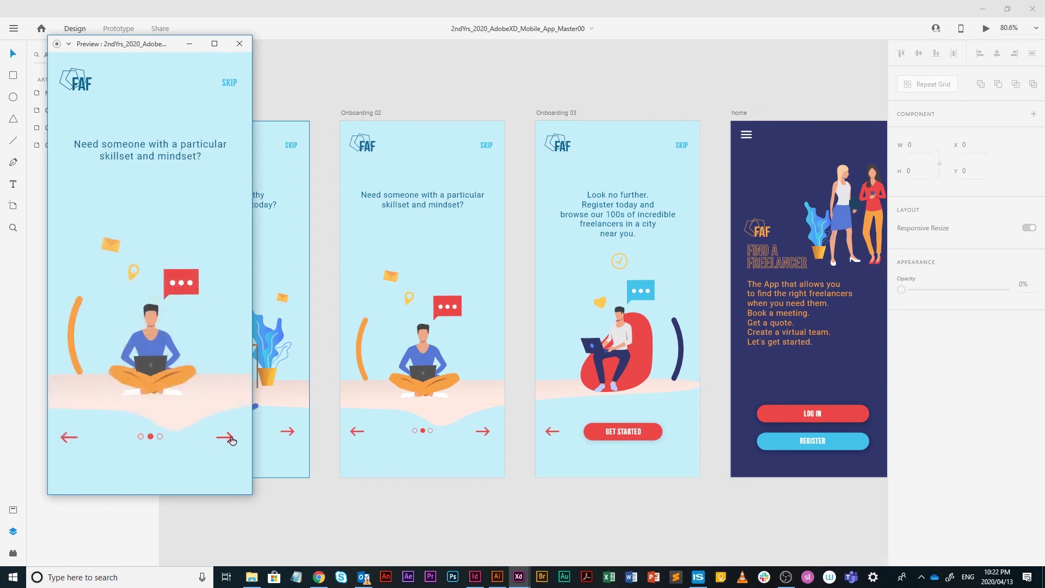
pyautogui.click(230, 437)
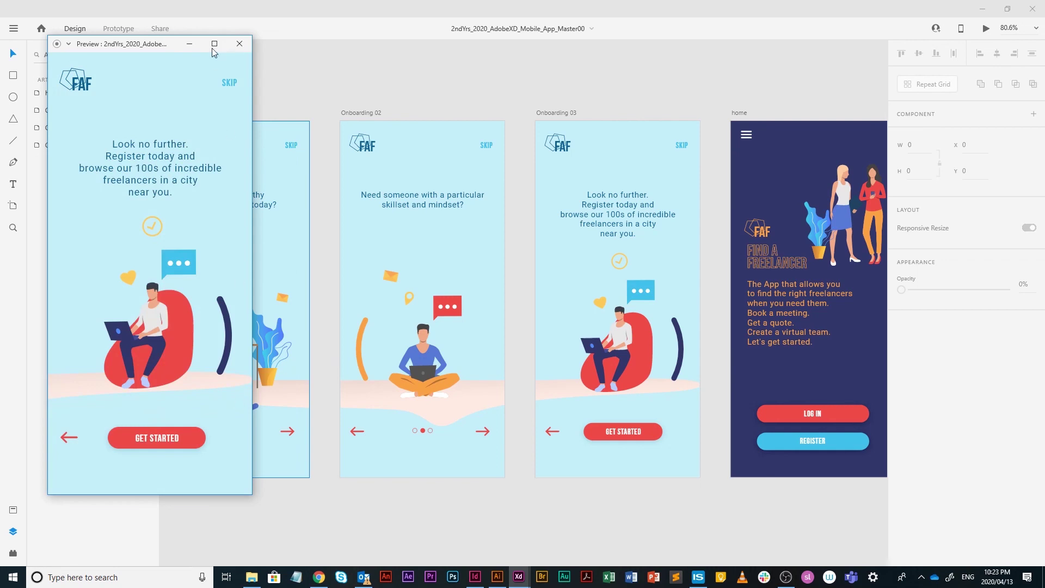
pyautogui.click(227, 84)
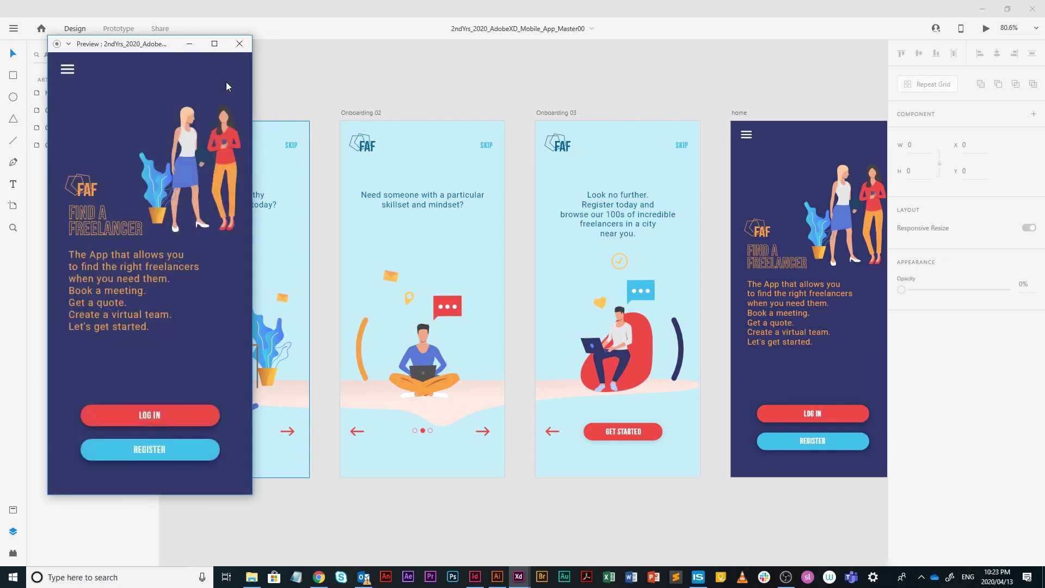
pyautogui.click(239, 43)
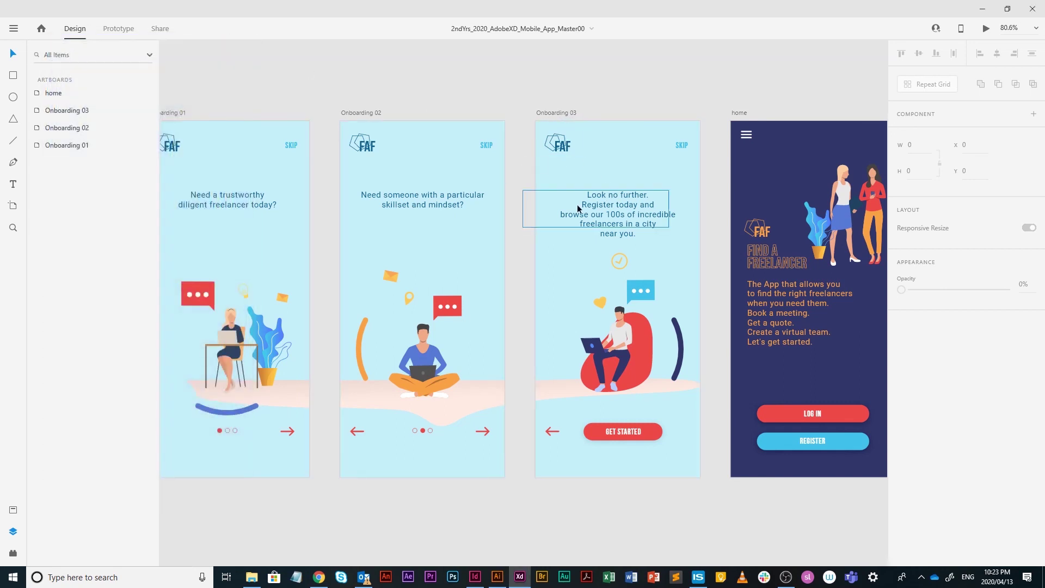
pyautogui.scroll(-2, 578, 209)
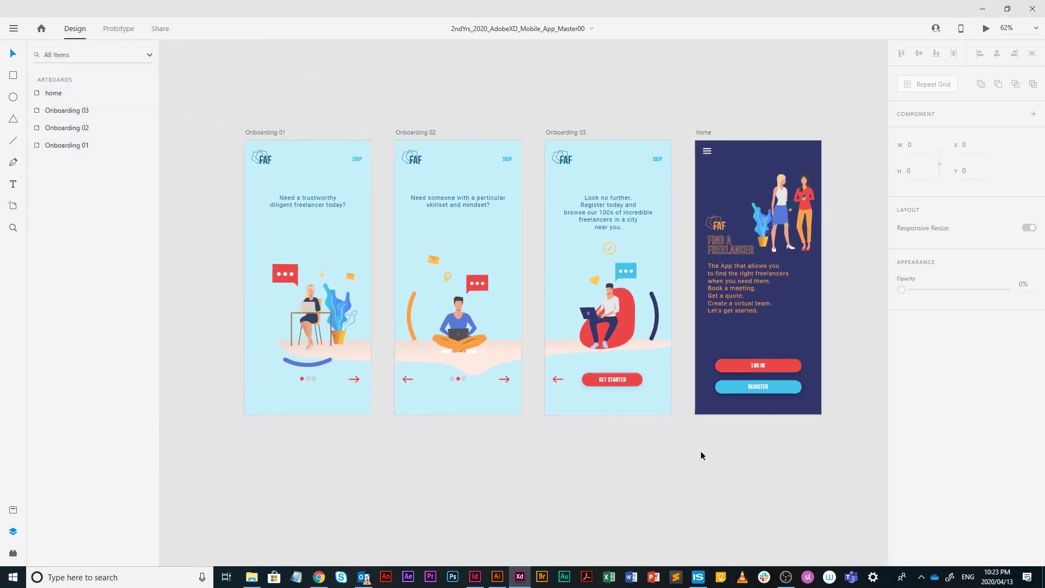